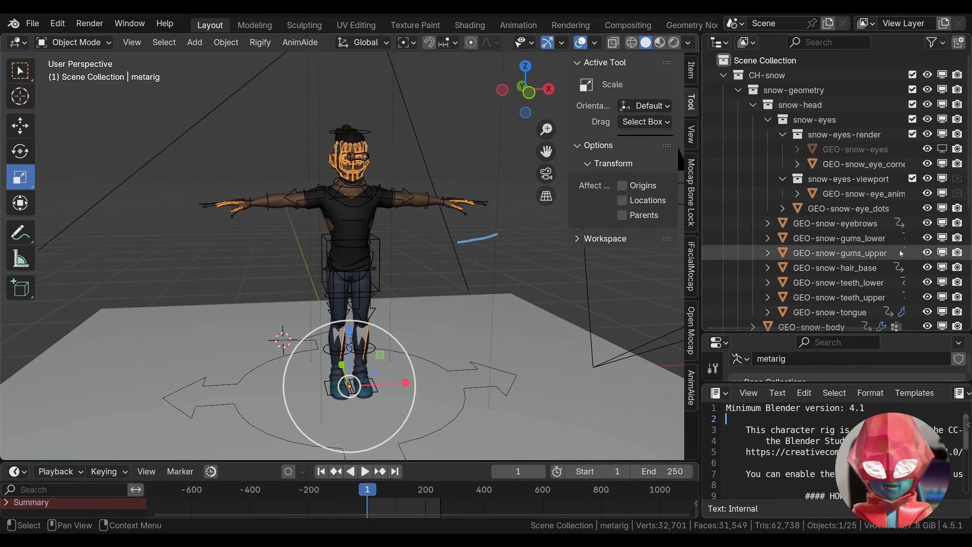
{"action": "scroll", "coordinate": [765, 268], "scroll_direction": "down", "scroll_amount": 8}
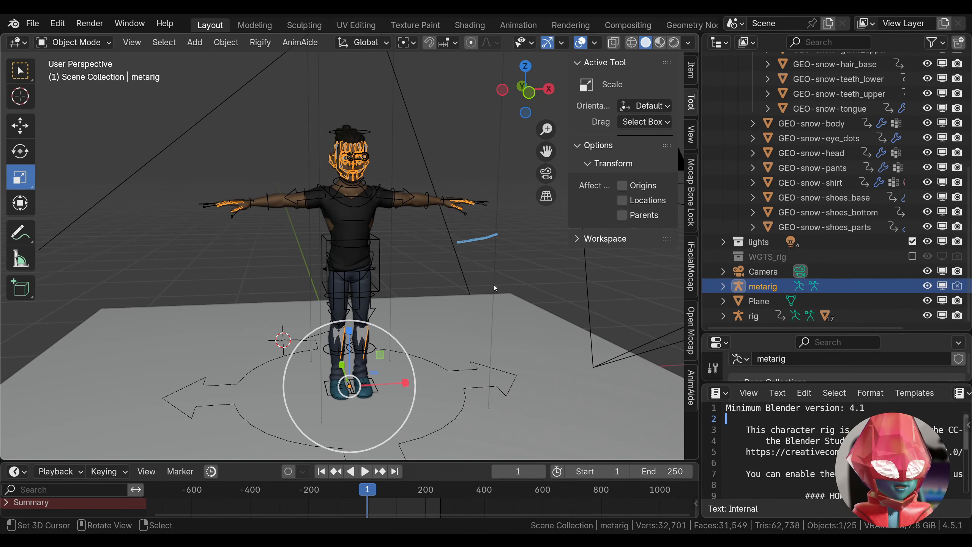
{"action": "left_click", "coordinate": [225, 42]}
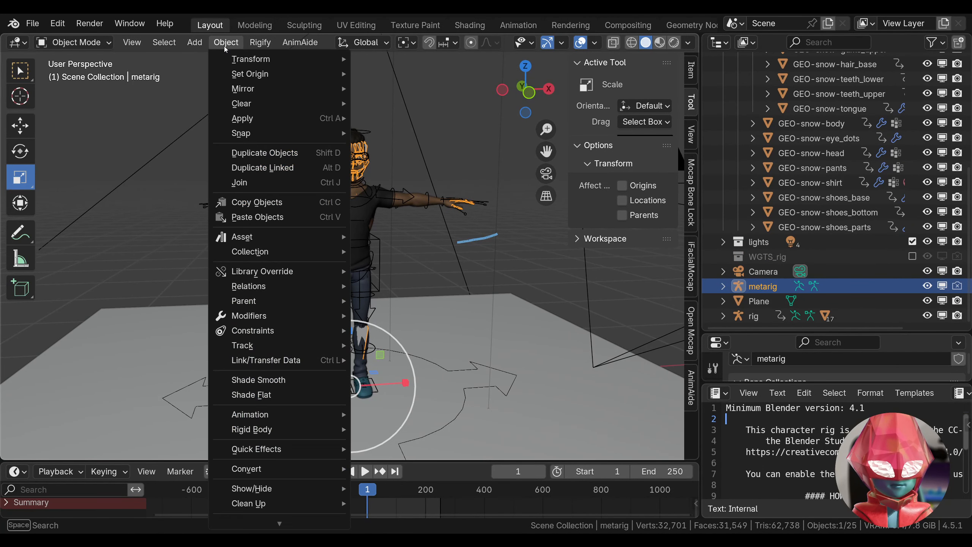
{"action": "mouse_move", "coordinate": [194, 42]}
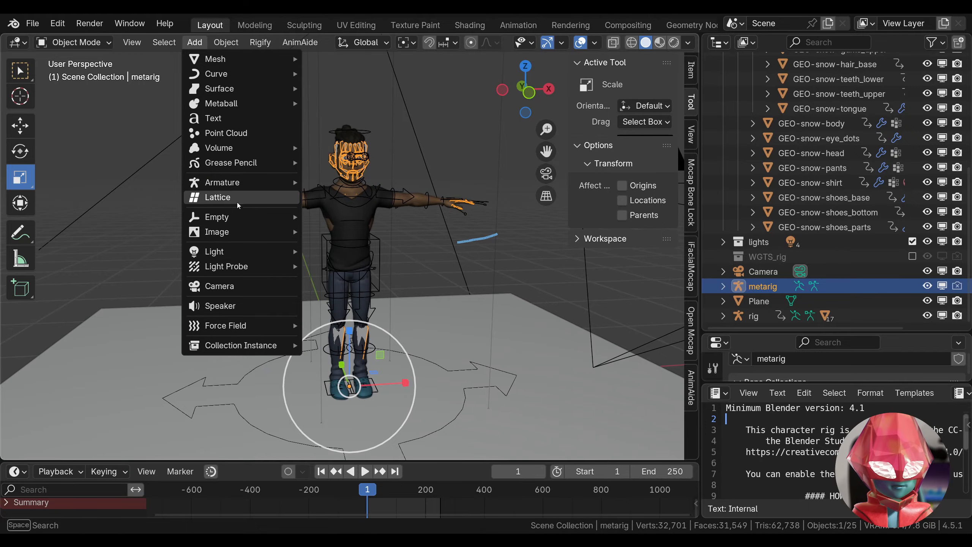
{"action": "mouse_move", "coordinate": [250, 184]}
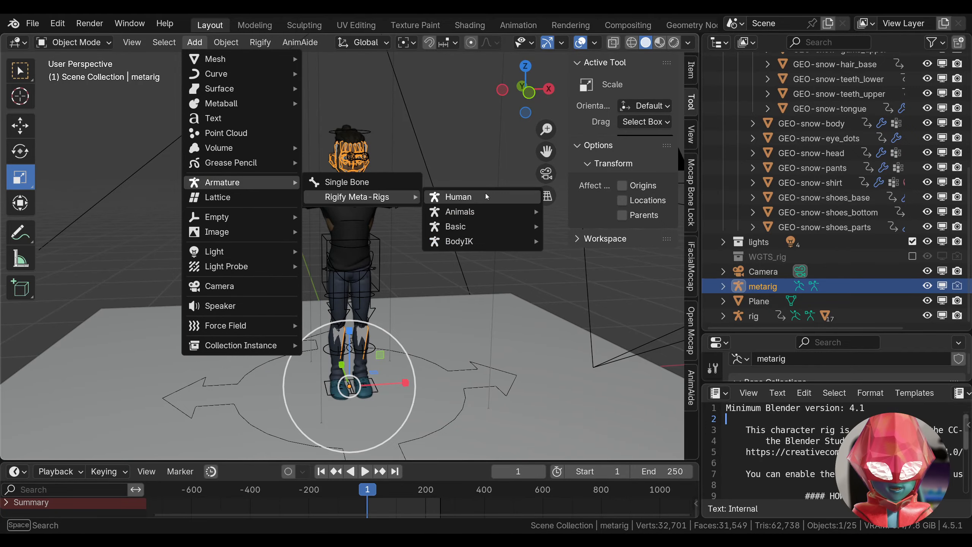
{"action": "middle_click_drag", "start_coordinate": [412, 165], "coordinate": [388, 153]}
{"action": "key", "text": "s"}
{"action": "right_click", "coordinate": [387, 159]}
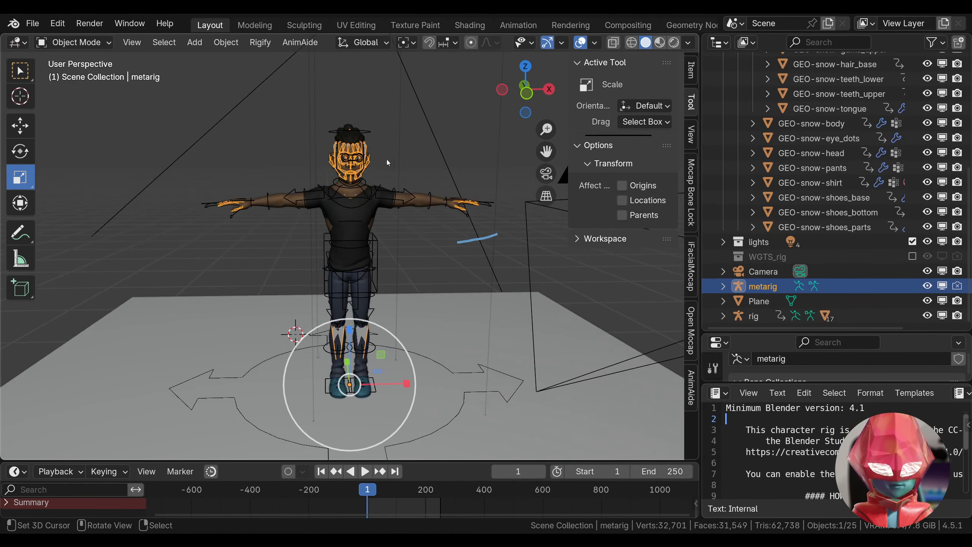
{"action": "scroll", "coordinate": [371, 178], "scroll_direction": "up", "scroll_amount": 2}
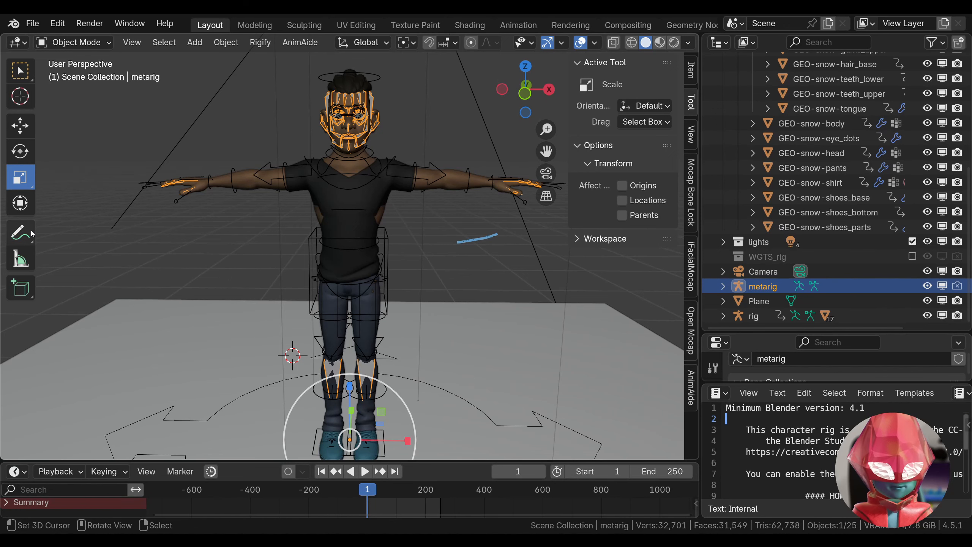
Mark the shoulder line with a freehand annotation and remove all viewport annotations.
{"action": "key", "text": "shift+space"}
{"action": "key", "text": "d"}
{"action": "left_click_drag", "start_coordinate": [292, 168], "coordinate": [426, 173]}
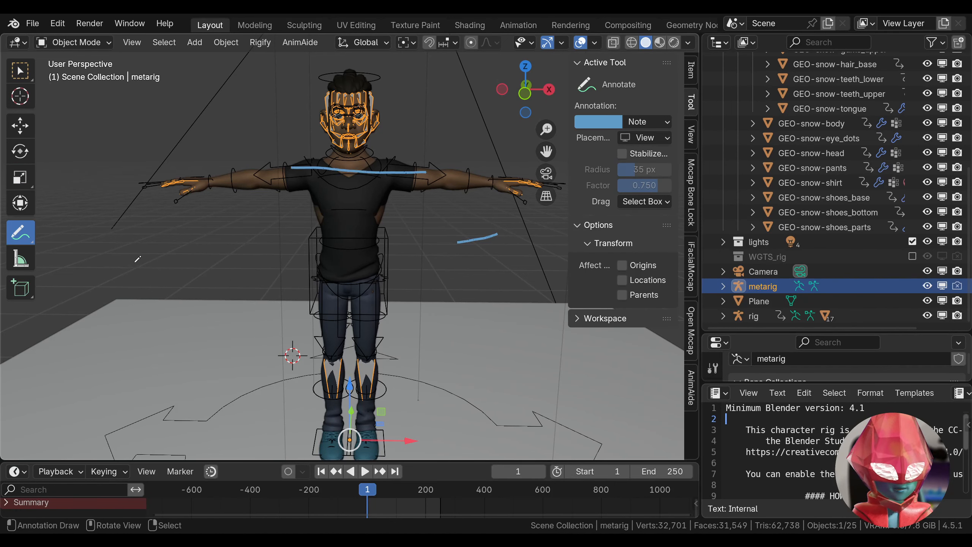
{"action": "left_click", "coordinate": [657, 122]}
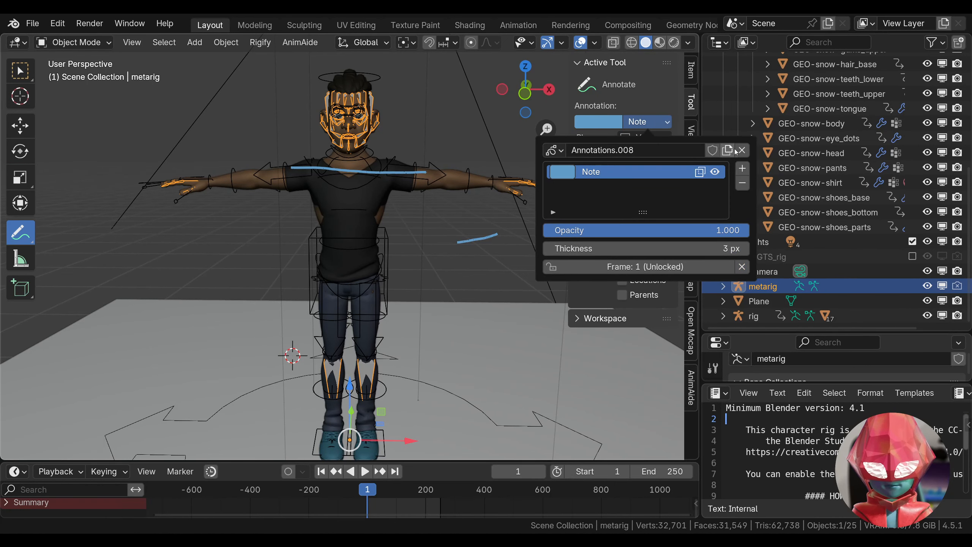
{"action": "left_click", "coordinate": [741, 149]}
Apply the scale of the metarig armature.
{"action": "left_click", "coordinate": [20, 123]}
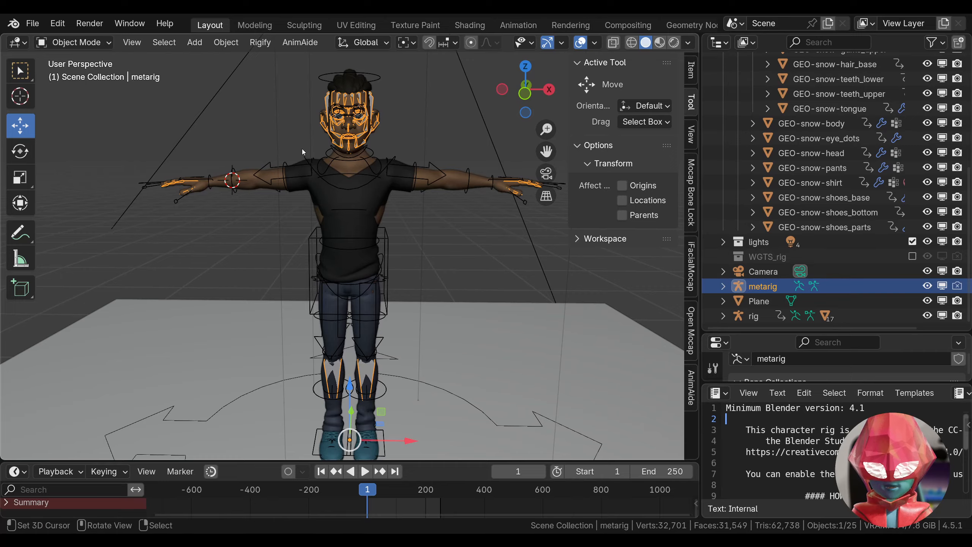
{"action": "key", "text": "ctrl+a"}
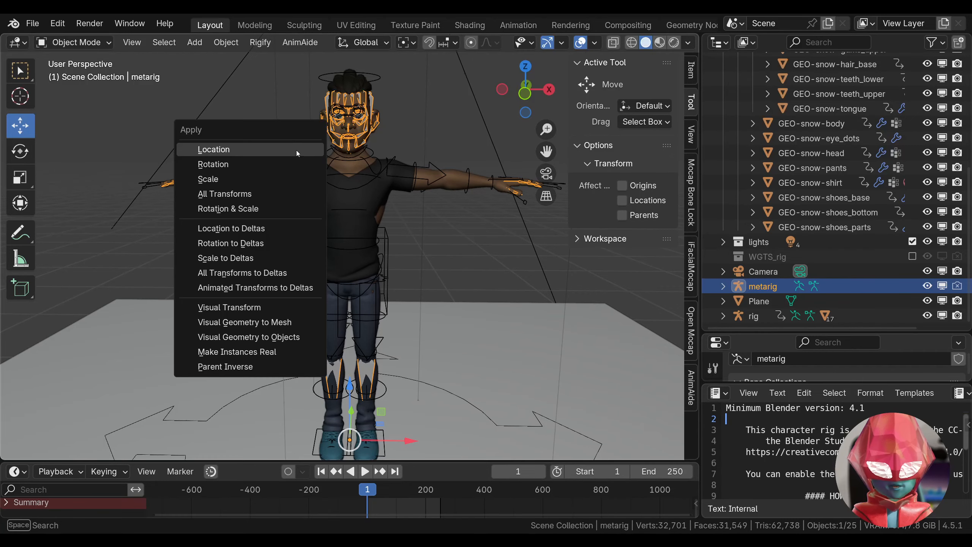
{"action": "left_click", "coordinate": [225, 179]}
Hide the rig object so only the metarig's bones remain with the character.
{"action": "middle_click_drag", "start_coordinate": [492, 282], "coordinate": [482, 311]}
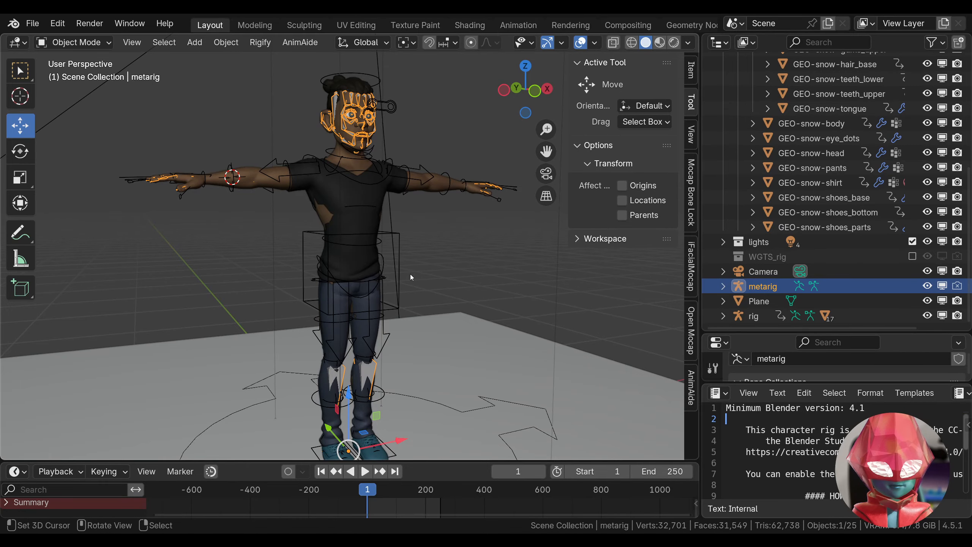
{"action": "mouse_move", "coordinate": [392, 276]}
{"action": "middle_mouse_down"}
{"action": "mouse_move", "coordinate": [378, 277]}
{"action": "mouse_move", "coordinate": [400, 282]}
{"action": "middle_mouse_up"}
{"action": "middle_click_drag", "start_coordinate": [324, 204], "coordinate": [536, 283]}
{"action": "left_click", "coordinate": [751, 317]}
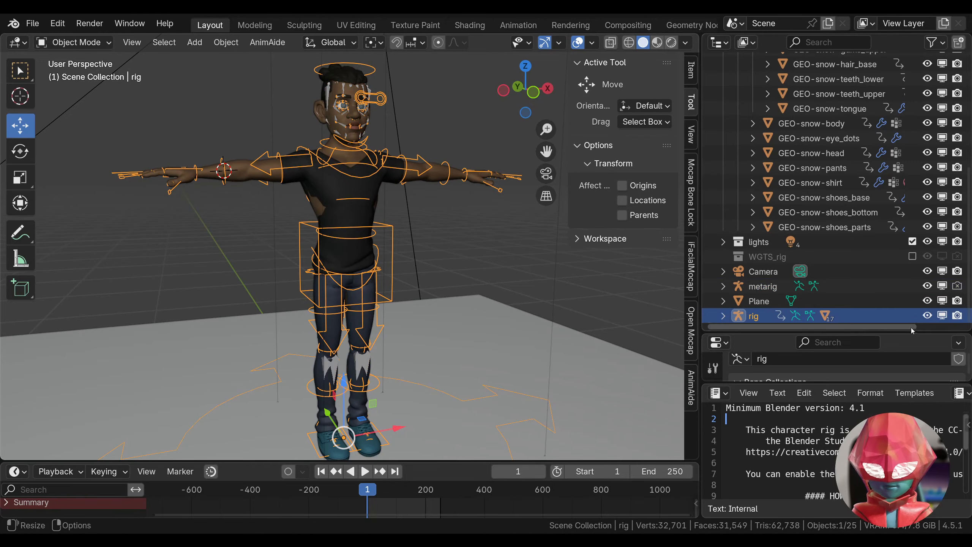
{"action": "left_click", "coordinate": [927, 316]}
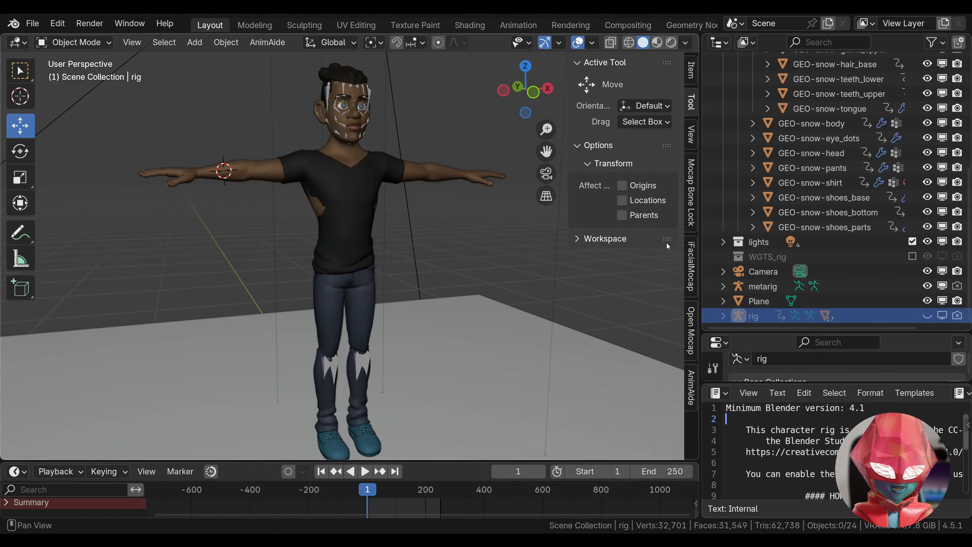
Select the metarig and enter Edit Mode on it.
{"action": "left_click", "coordinate": [763, 286]}
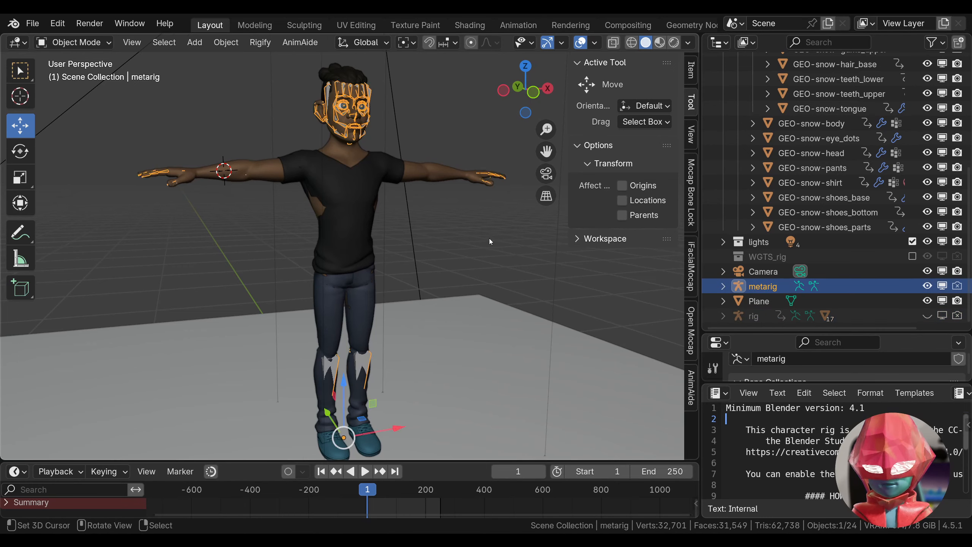
{"action": "middle_click_drag", "start_coordinate": [489, 239], "coordinate": [289, 153]}
{"action": "left_click", "coordinate": [73, 42]}
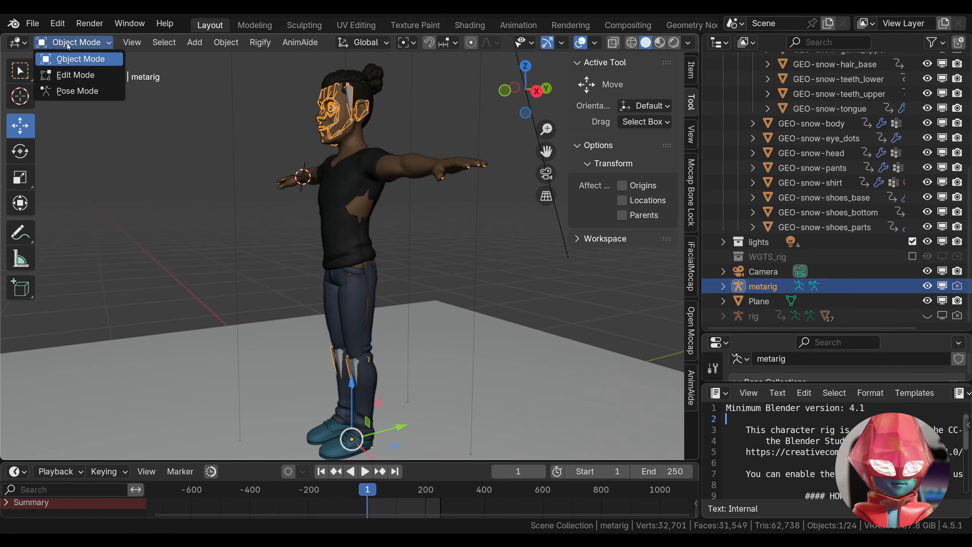
{"action": "left_click", "coordinate": [82, 75]}
Circle the character's torso with a freehand annotation drawn from the side.
{"action": "middle_click_drag", "start_coordinate": [312, 234], "coordinate": [359, 165]}
{"action": "mouse_move", "coordinate": [342, 144]}
{"action": "left_mouse_down"}
{"action": "mouse_move", "coordinate": [312, 193]}
{"action": "mouse_move", "coordinate": [388, 179]}
{"action": "mouse_move", "coordinate": [351, 156]}
{"action": "left_mouse_up"}
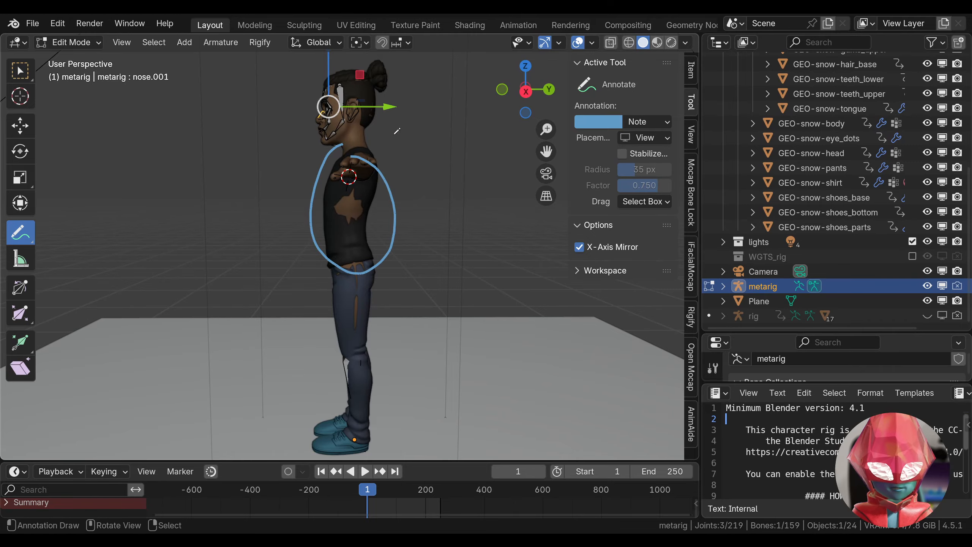
{"action": "mouse_move", "coordinate": [511, 99]}
{"action": "left_mouse_down"}
{"action": "mouse_move", "coordinate": [597, 102]}
{"action": "mouse_move", "coordinate": [149, 98]}
{"action": "left_mouse_up"}
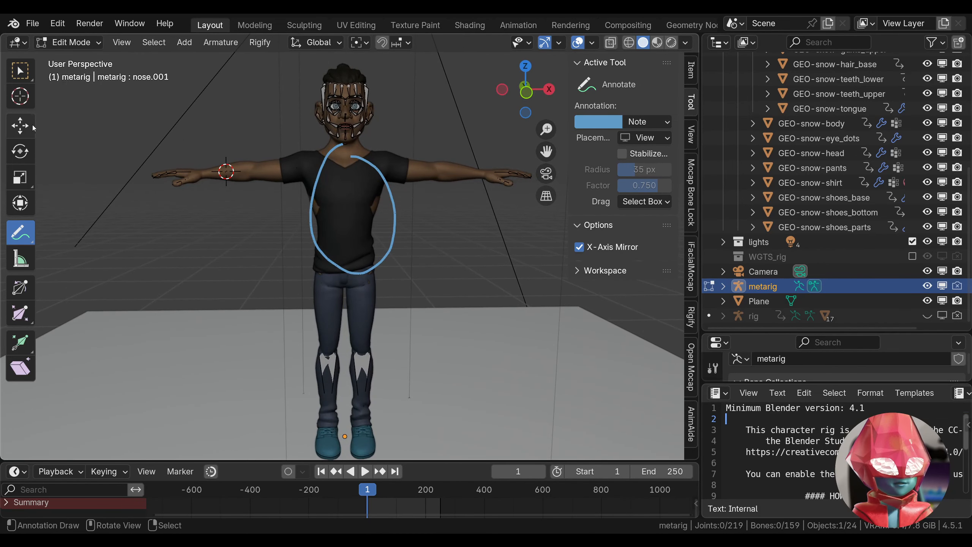
{"action": "left_click", "coordinate": [33, 126]}
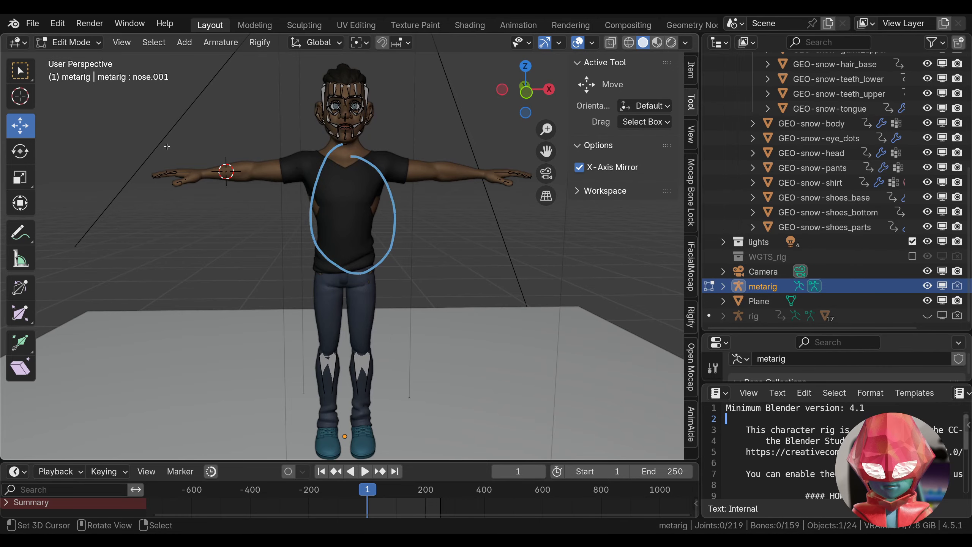
Draw an annotation arrow towards the X-ray option and enable X-ray to reveal the bones inside the mesh.
{"action": "left_click", "coordinate": [30, 227]}
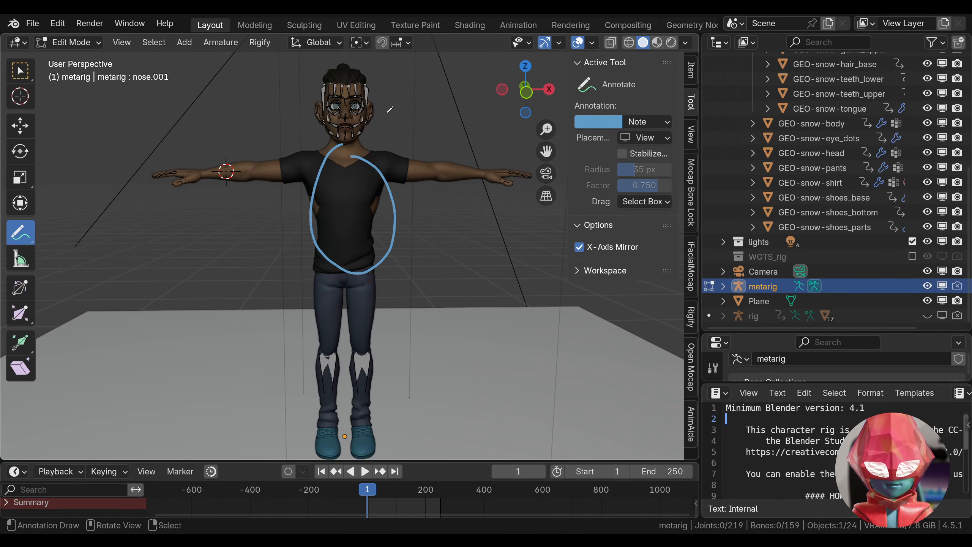
{"action": "left_click_drag", "start_coordinate": [384, 112], "coordinate": [611, 48]}
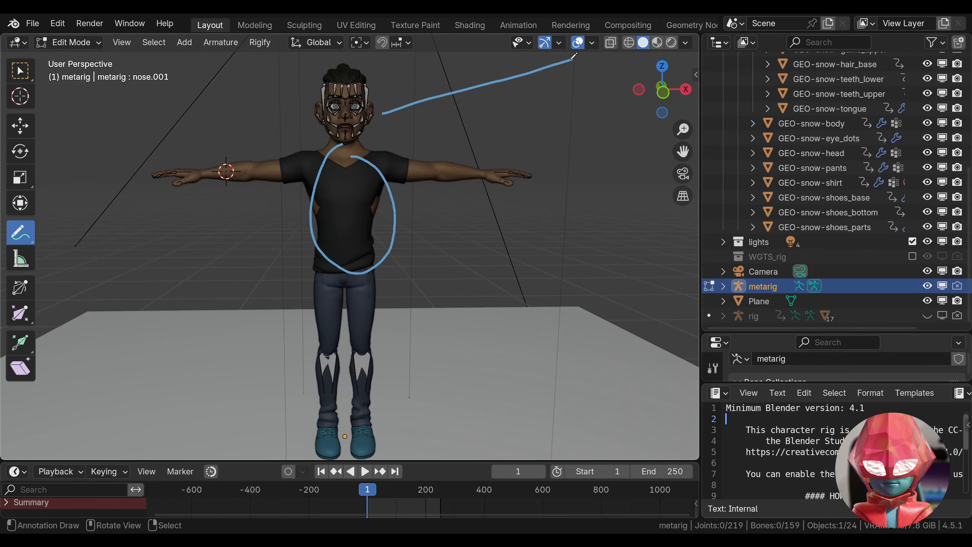
{"action": "left_click", "coordinate": [611, 43]}
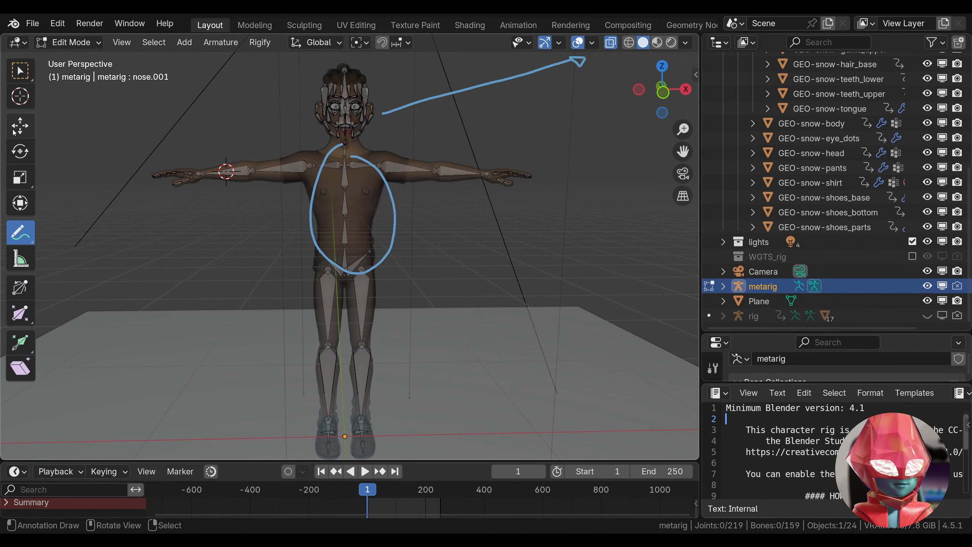
Remove the torso circle and arrow annotations, narrow the sidebar and return to the Move tool.
{"action": "left_click", "coordinate": [13, 132]}
{"action": "mouse_move", "coordinate": [449, 198]}
{"action": "middle_mouse_down"}
{"action": "mouse_move", "coordinate": [295, 195]}
{"action": "mouse_move", "coordinate": [421, 184]}
{"action": "mouse_move", "coordinate": [560, 139]}
{"action": "mouse_move", "coordinate": [382, 142]}
{"action": "mouse_move", "coordinate": [547, 137]}
{"action": "mouse_move", "coordinate": [474, 143]}
{"action": "middle_mouse_up"}
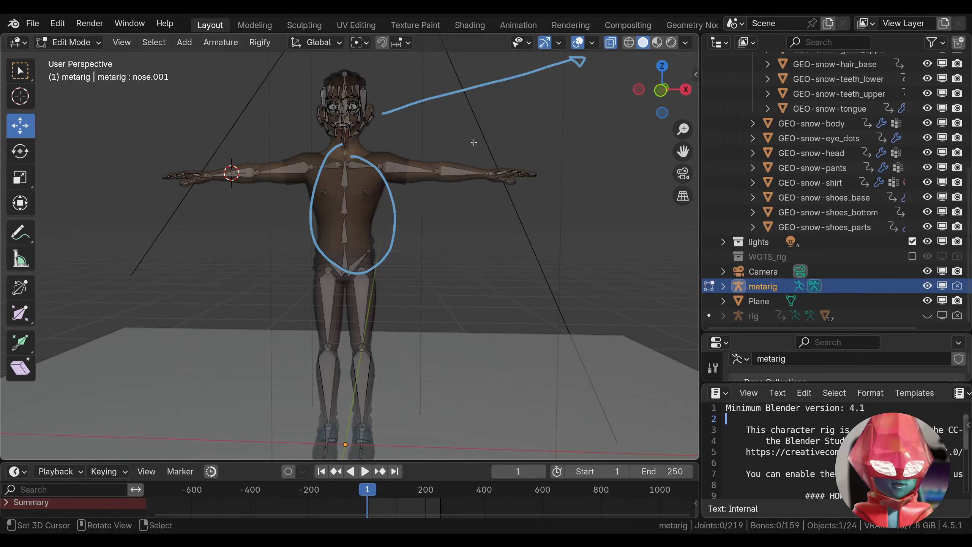
{"action": "left_click", "coordinate": [26, 229]}
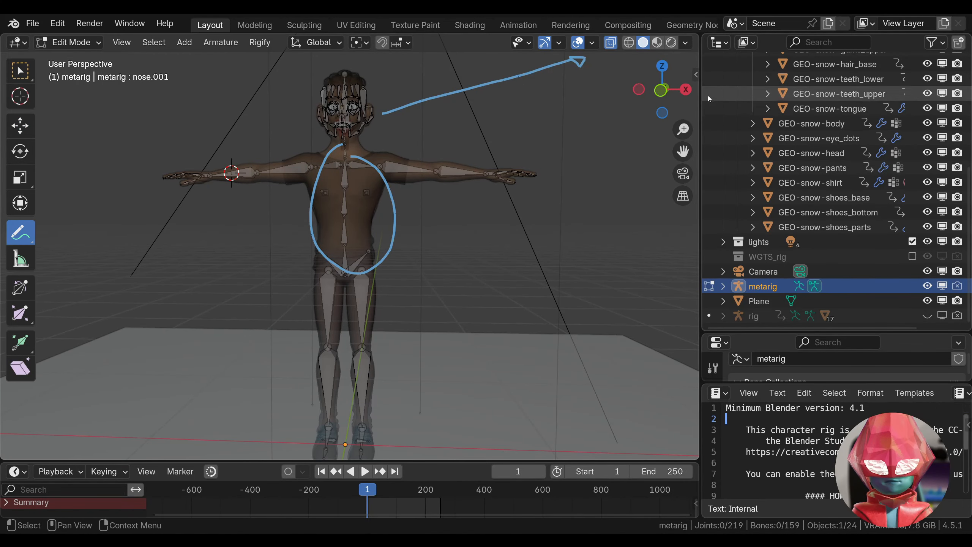
{"action": "left_click", "coordinate": [695, 75]}
{"action": "left_click", "coordinate": [646, 123]}
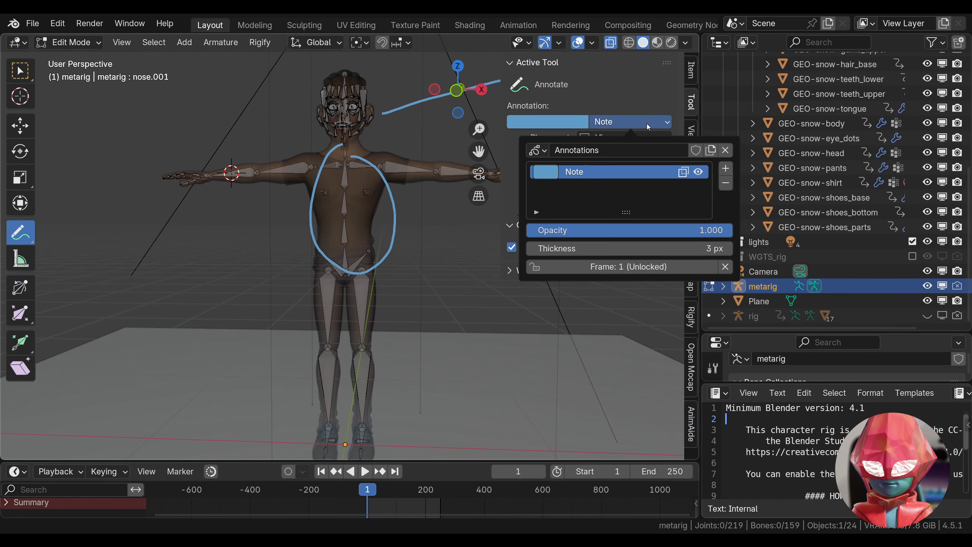
{"action": "left_click", "coordinate": [726, 150]}
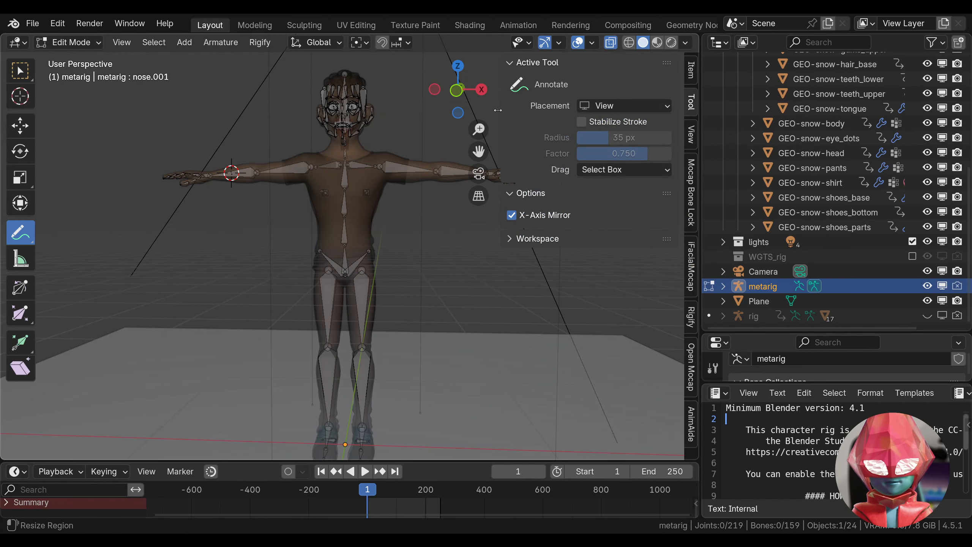
{"action": "left_click_drag", "start_coordinate": [497, 110], "coordinate": [609, 110]}
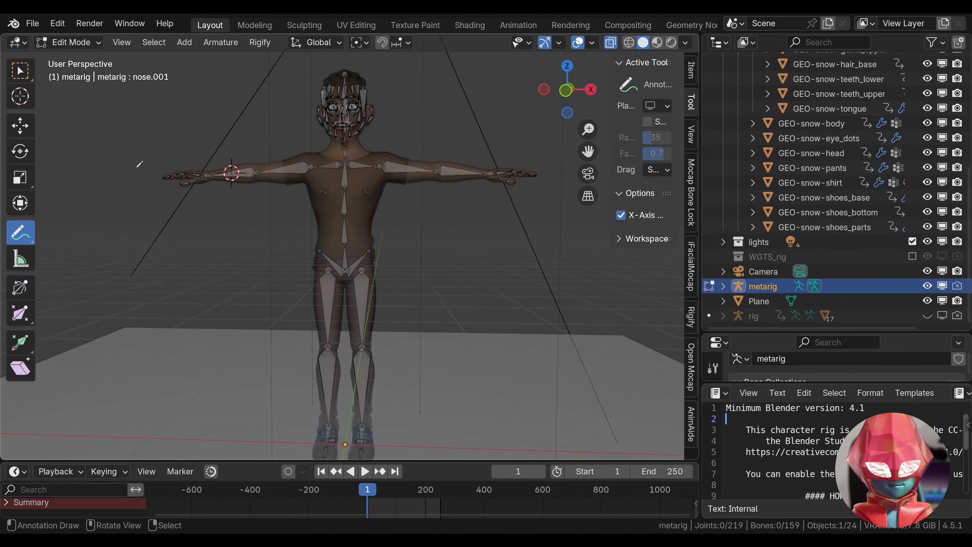
{"action": "left_click", "coordinate": [20, 126]}
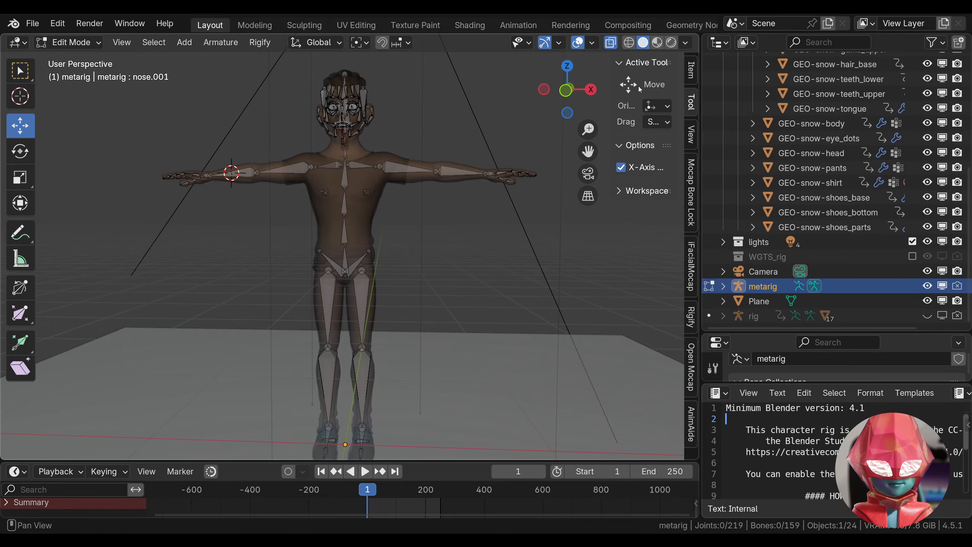
Switch the metarig to Object Mode and back to Edit Mode.
{"action": "left_click", "coordinate": [589, 90]}
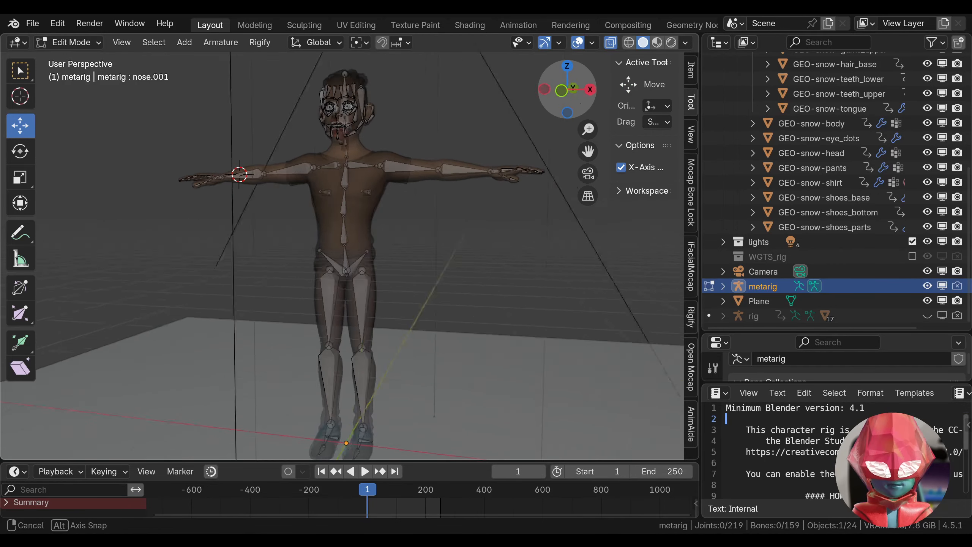
{"action": "left_click", "coordinate": [69, 43]}
{"action": "left_click", "coordinate": [66, 58]}
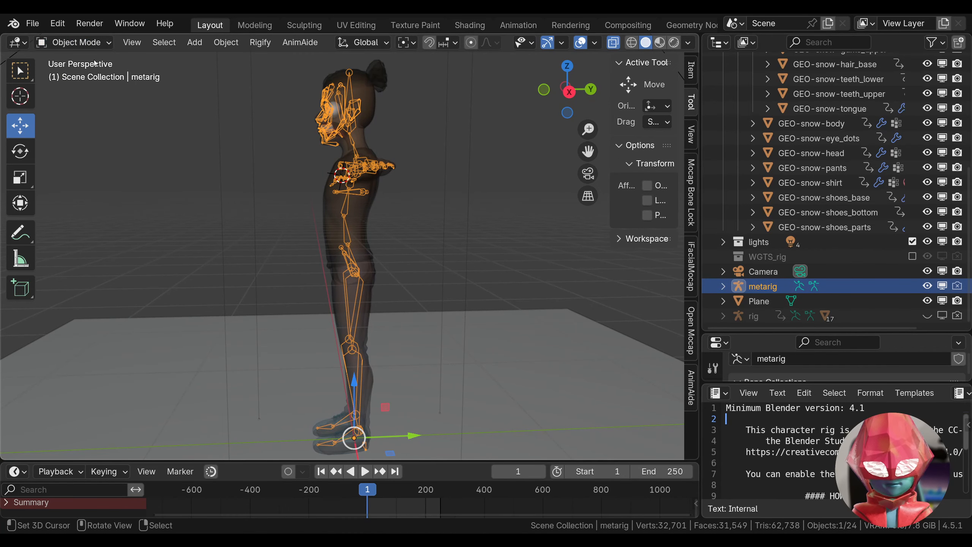
{"action": "left_click", "coordinate": [79, 42]}
{"action": "left_click", "coordinate": [75, 75]}
Outline the back, chest and hips of the torso with freehand annotations in Right Orthographic view.
{"action": "left_click_drag", "start_coordinate": [546, 105], "coordinate": [563, 98]}
{"action": "left_click", "coordinate": [563, 91]}
{"action": "scroll", "coordinate": [476, 168], "scroll_direction": "up", "scroll_amount": 6}
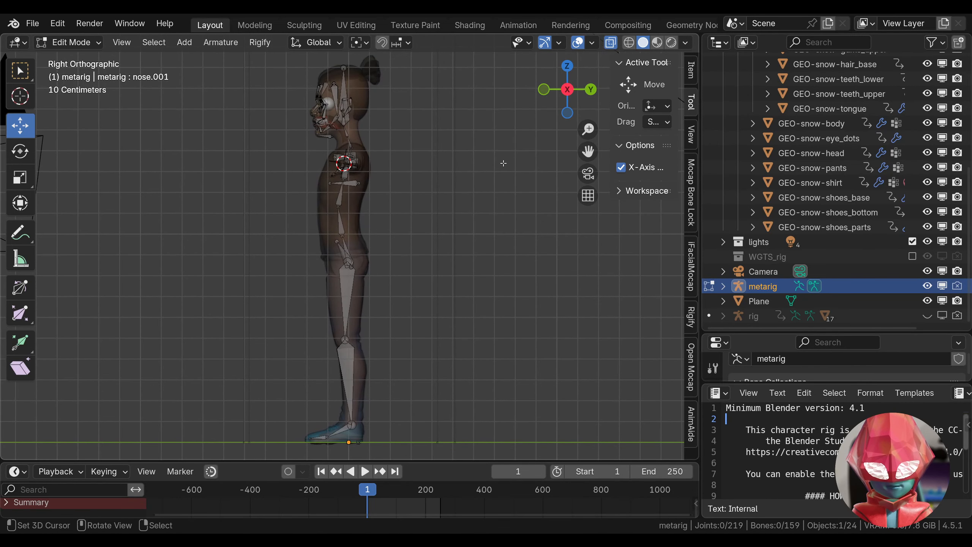
{"action": "left_click", "coordinate": [22, 242]}
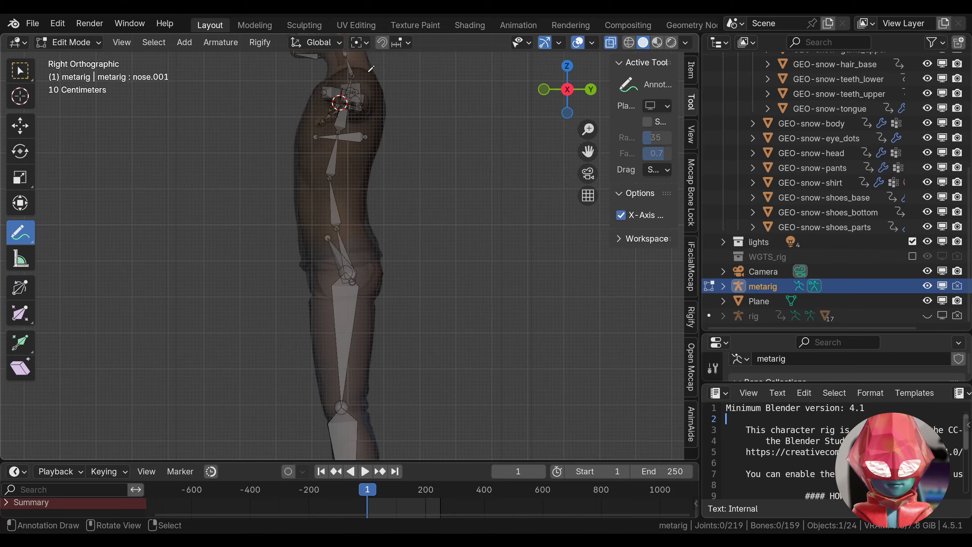
{"action": "left_click_drag", "start_coordinate": [370, 69], "coordinate": [391, 86]}
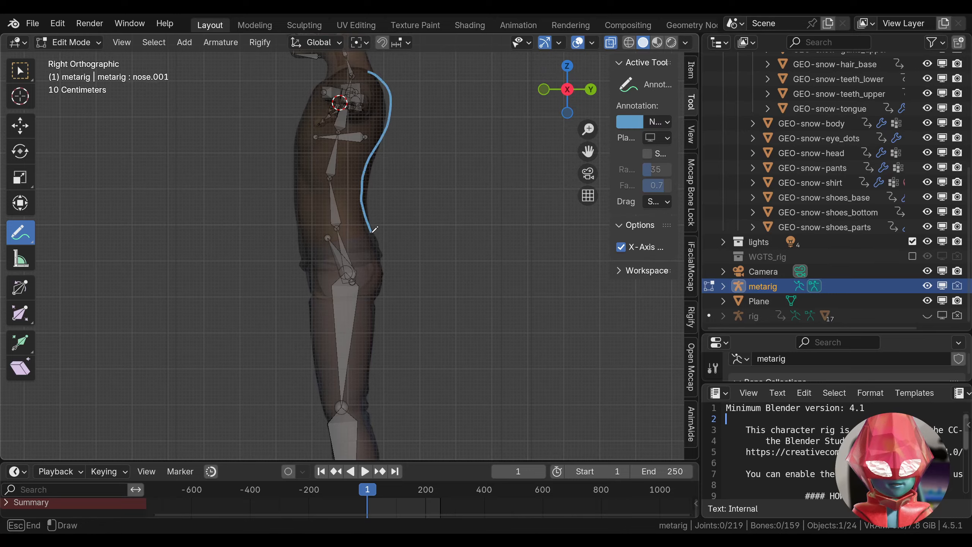
{"action": "left_click_drag", "start_coordinate": [380, 246], "coordinate": [364, 265]}
{"action": "left_click_drag", "start_coordinate": [329, 73], "coordinate": [310, 94]}
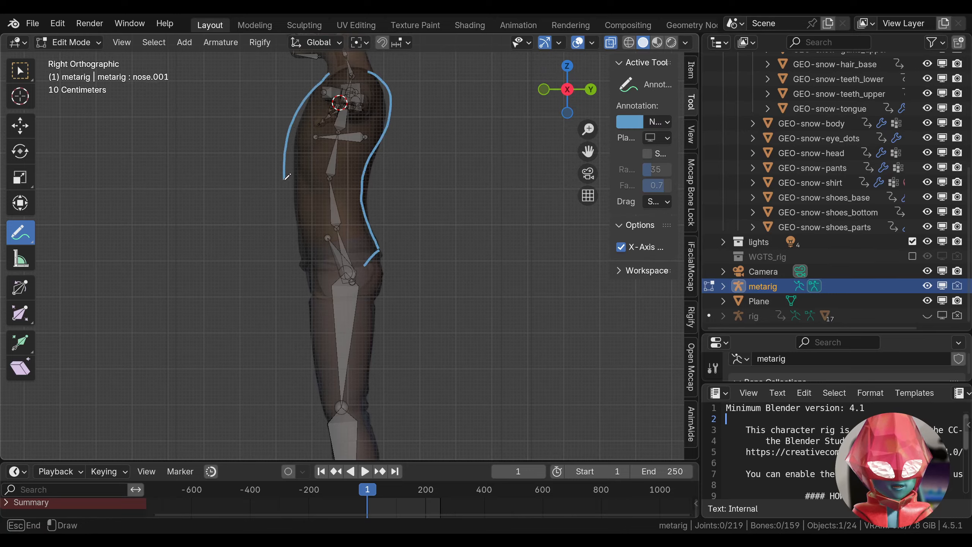
{"action": "left_click_drag", "start_coordinate": [318, 267], "coordinate": [350, 264]}
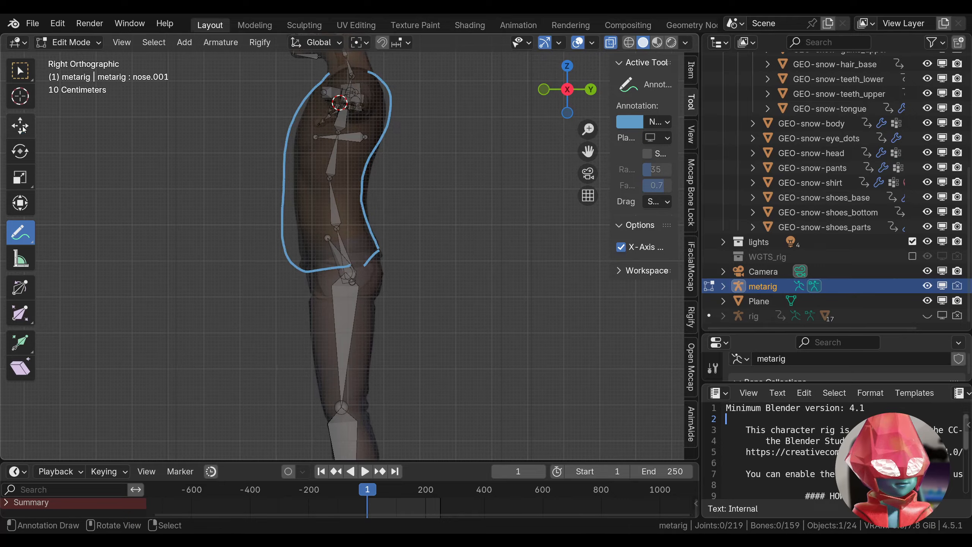
Activate the Move tool and shift the upper joints of spine.001 and spine.002 slightly downward in Right Orthographic view.
{"action": "left_click", "coordinate": [19, 126]}
{"action": "left_click", "coordinate": [329, 178]}
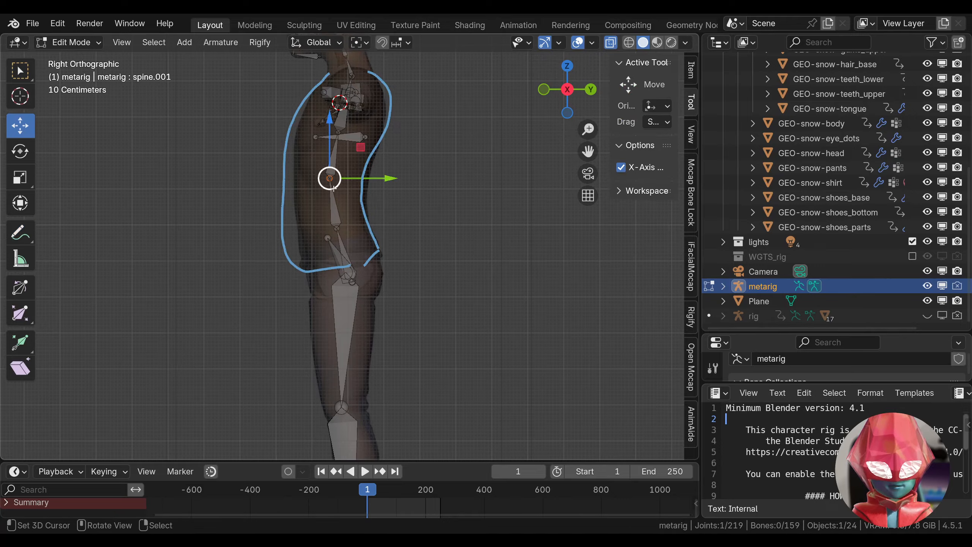
{"action": "left_click_drag", "start_coordinate": [333, 186], "coordinate": [340, 177]}
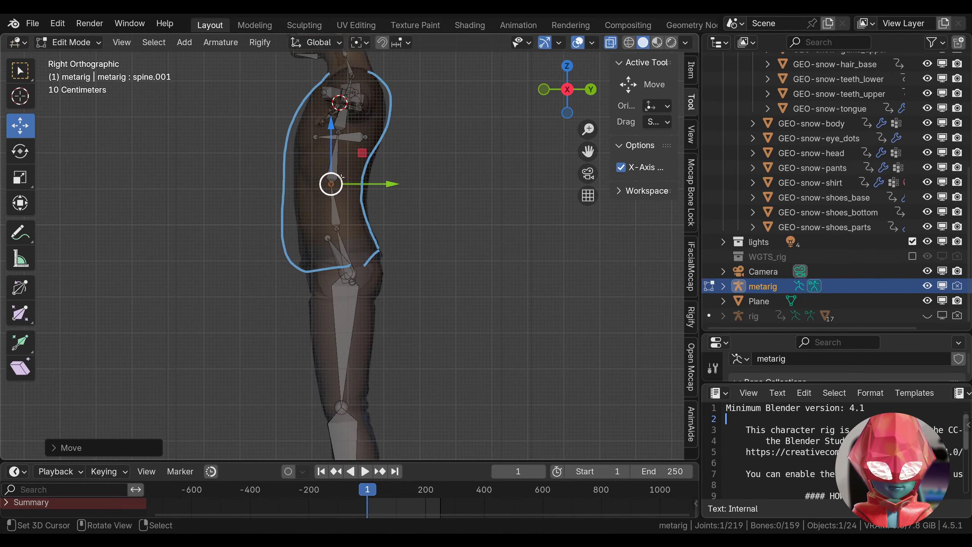
{"action": "right_click", "coordinate": [339, 130]}
{"action": "left_click_drag", "start_coordinate": [339, 129], "coordinate": [340, 139]}
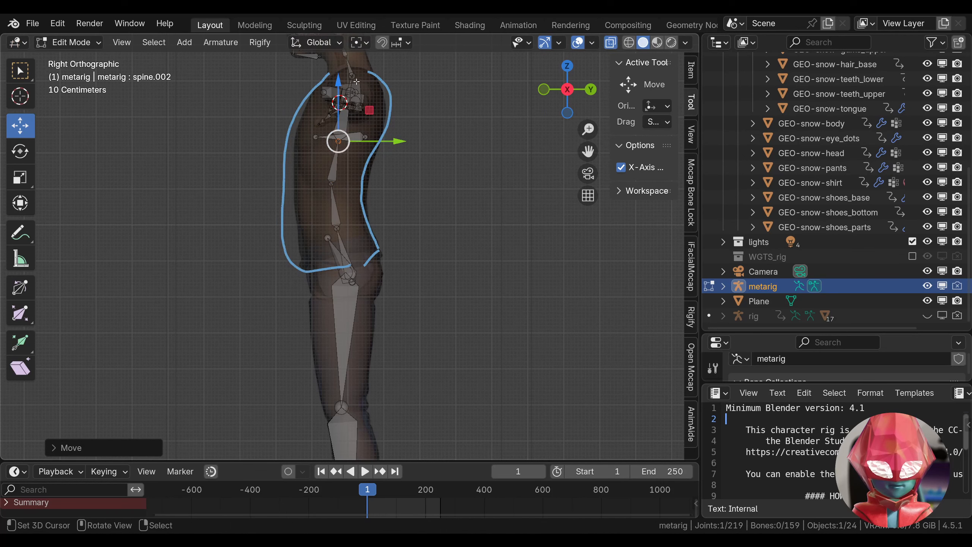
{"action": "right_click", "coordinate": [352, 83]}
{"action": "right_click", "coordinate": [341, 137]}
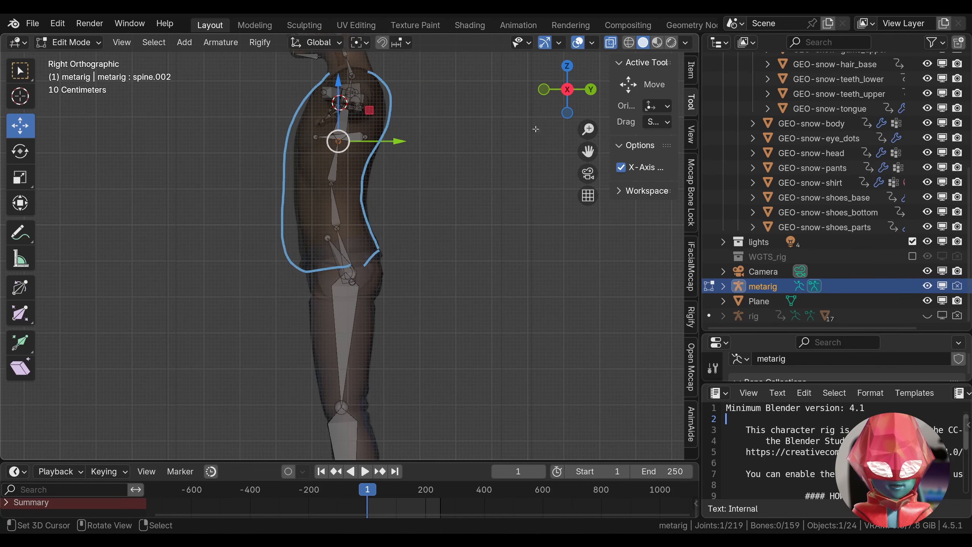
Move the joint between the spine and spine.001 bones slightly down and toward the back.
{"action": "left_click", "coordinate": [543, 91]}
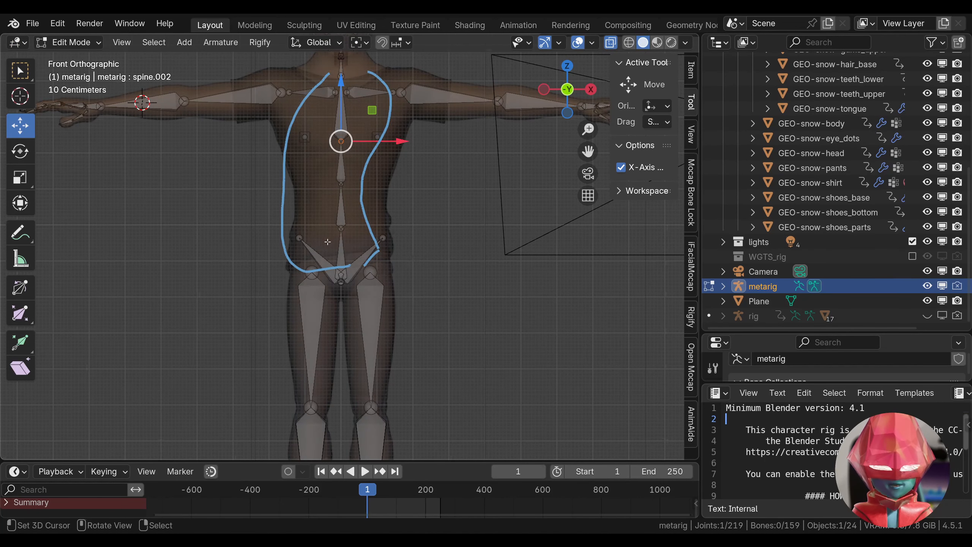
{"action": "right_click", "coordinate": [340, 246]}
{"action": "left_click", "coordinate": [590, 90]}
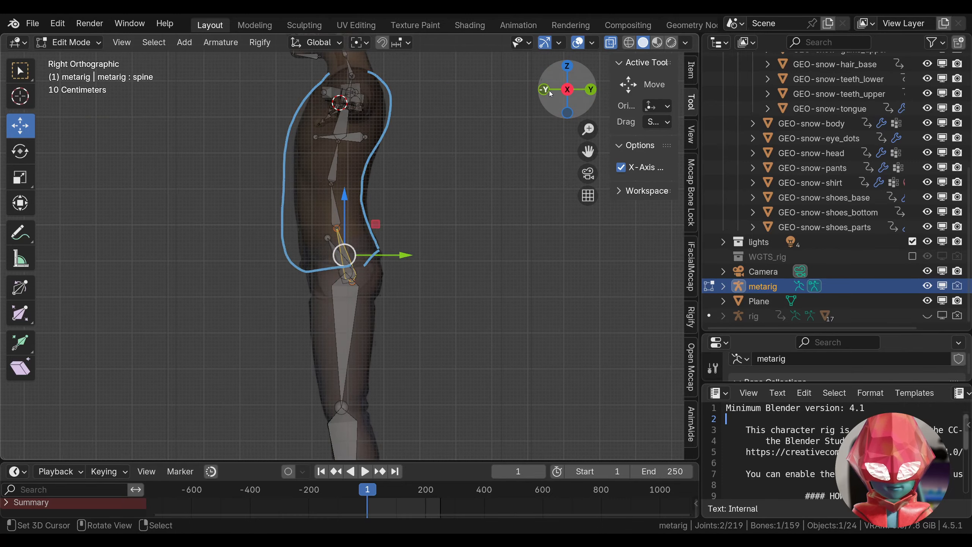
{"action": "right_click", "coordinate": [334, 214]}
{"action": "right_click", "coordinate": [336, 224]}
{"action": "key", "text": "g"}
{"action": "left_click", "coordinate": [339, 229]}
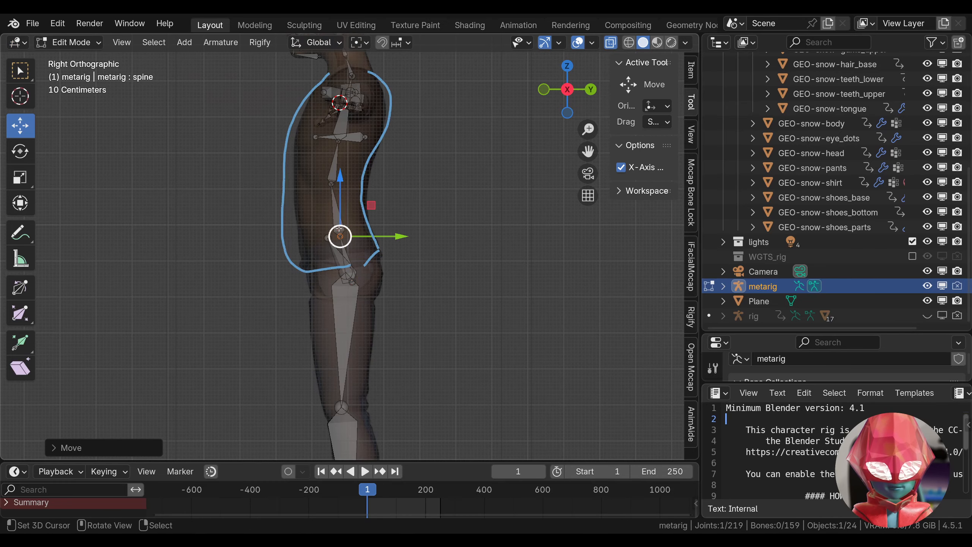
Try lowering the upper joints of spine.001 and spine.002 further and undo both moves.
{"action": "right_click_drag", "start_coordinate": [332, 184], "coordinate": [331, 198]}
{"action": "right_click_drag", "start_coordinate": [338, 142], "coordinate": [336, 153]}
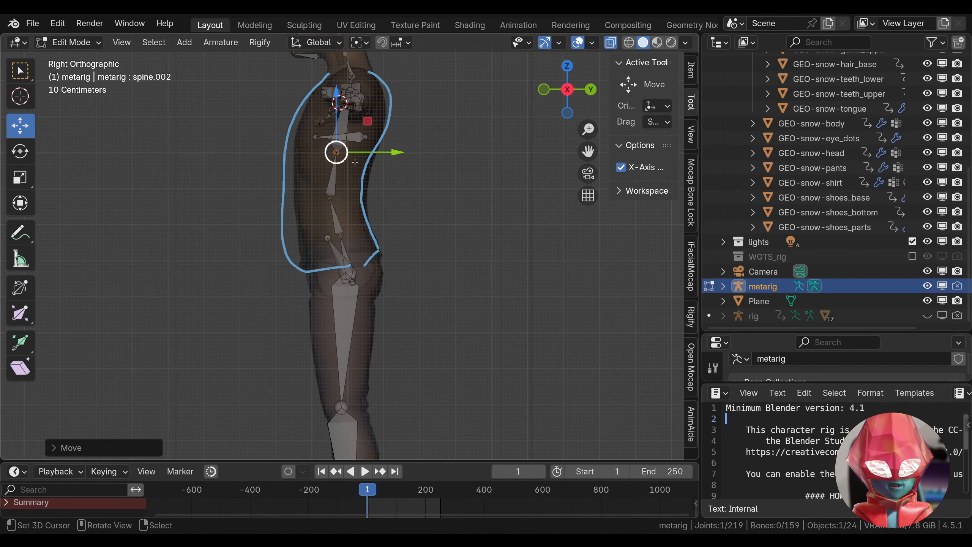
{"action": "key", "text": "ctrl+z"}
{"action": "key", "text": "ctrl+z"}
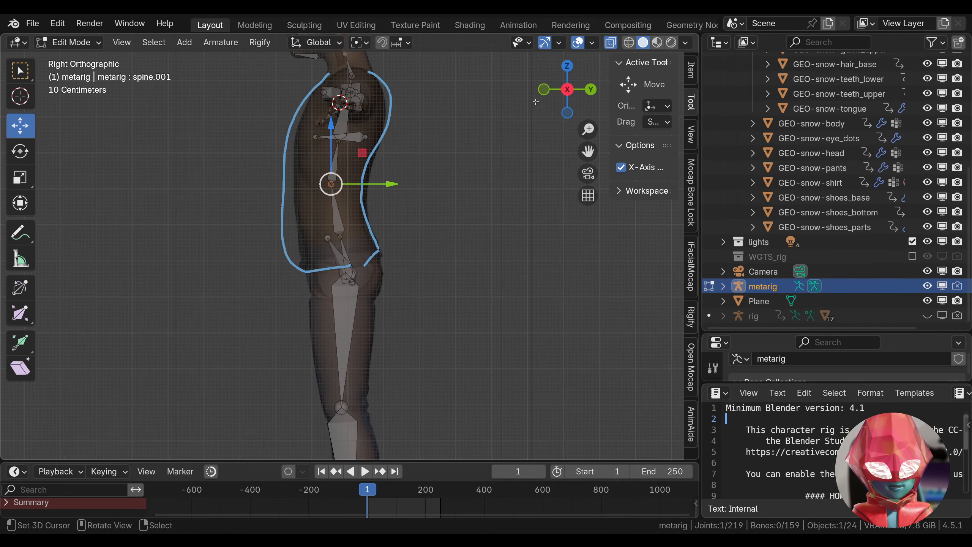
Lower the joint between spine.001 and spine.002 slightly in Front Orthographic view.
{"action": "left_click", "coordinate": [548, 90]}
{"action": "right_click_drag", "start_coordinate": [339, 184], "coordinate": [339, 191]}
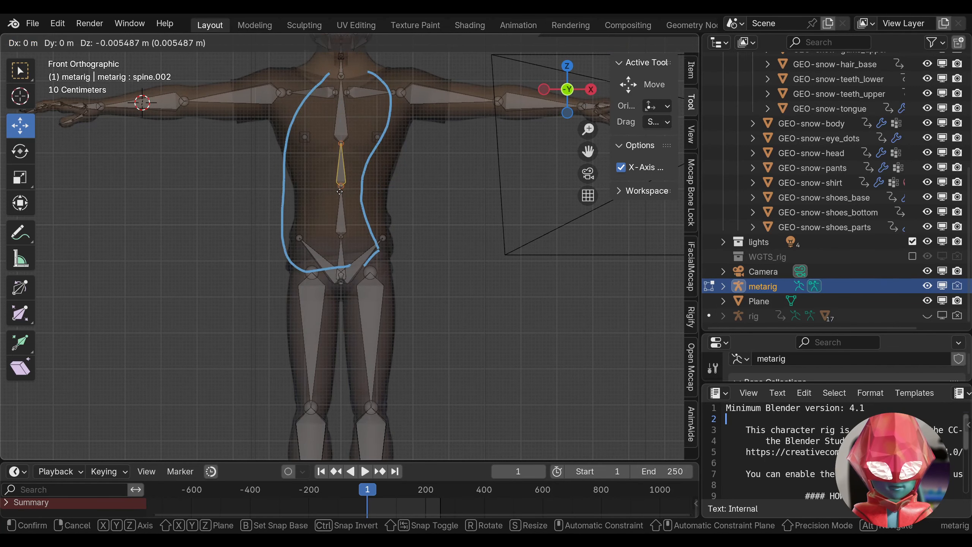
{"action": "right_click", "coordinate": [339, 200]}
{"action": "left_click_drag", "start_coordinate": [341, 189], "coordinate": [331, 205]}
Remove the torso outline annotation and draw a horizontal annotation line across the waist at the spine.001 joint.
{"action": "left_click", "coordinate": [20, 232]}
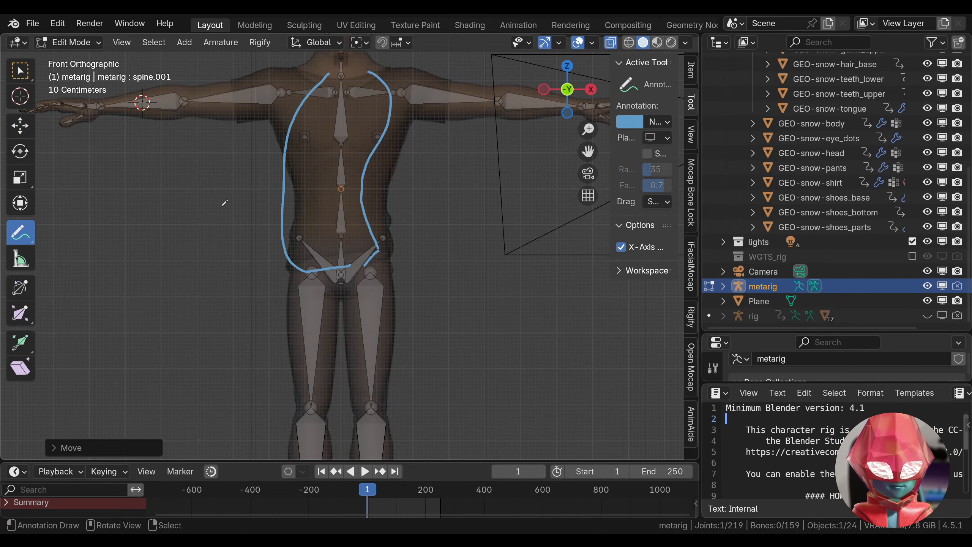
{"action": "left_click", "coordinate": [666, 122]}
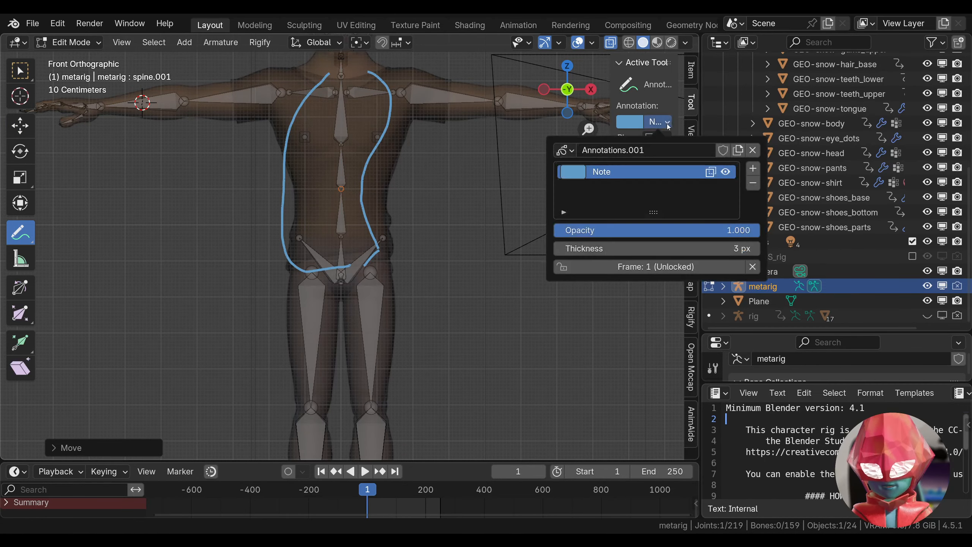
{"action": "left_click", "coordinate": [752, 150]}
{"action": "left_click_drag", "start_coordinate": [270, 184], "coordinate": [425, 180]}
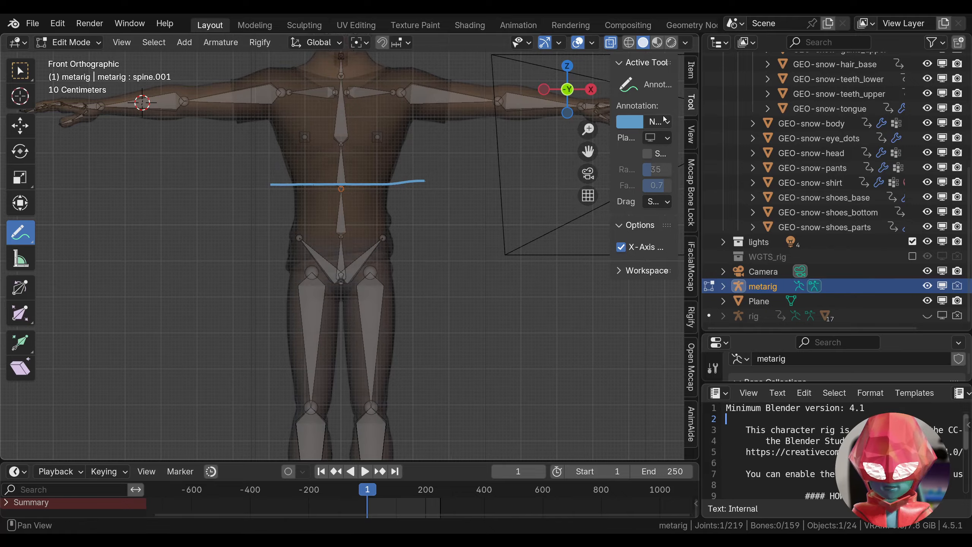
Widen the sidebar, add a second annotation layer and set its colour to orange #C74200.
{"action": "mouse_move", "coordinate": [610, 131]}
{"action": "left_mouse_down"}
{"action": "mouse_move", "coordinate": [548, 134]}
{"action": "mouse_move", "coordinate": [557, 134]}
{"action": "left_mouse_up"}
{"action": "left_click", "coordinate": [639, 122]}
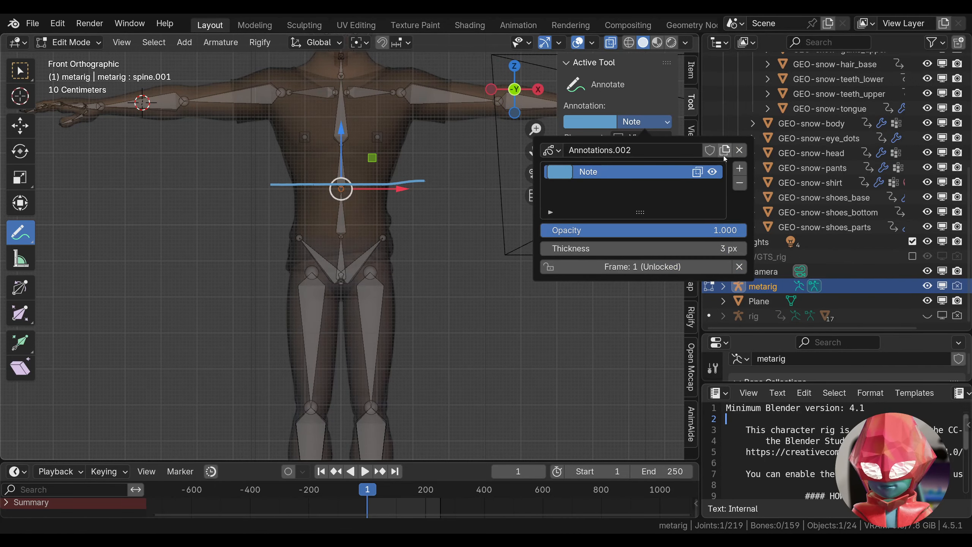
{"action": "left_click", "coordinate": [738, 167]}
{"action": "left_click", "coordinate": [570, 177]}
{"action": "key", "text": "ctrl+v"}
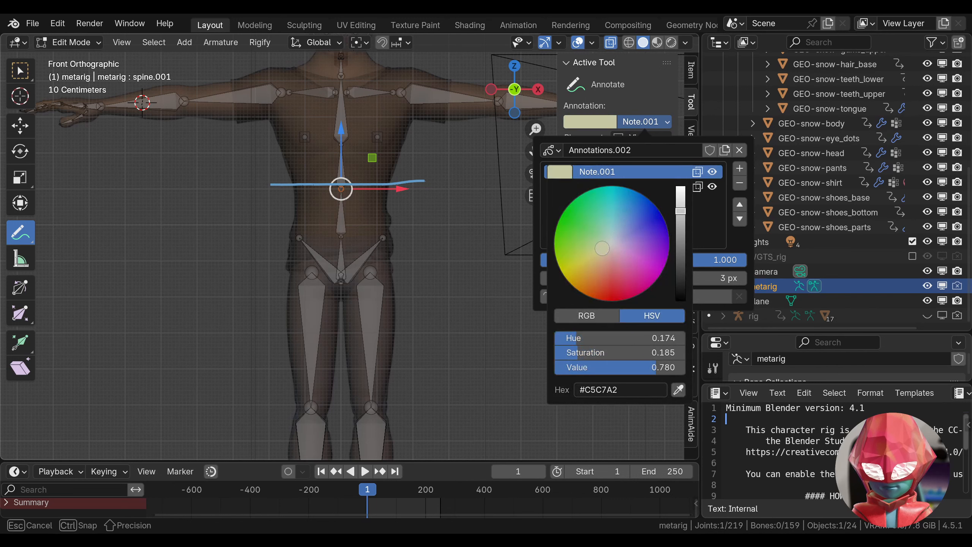
Draw orange curves following the narrowing waist on both sides of the torso, undoing the extra stroke at the spine.
{"action": "mouse_move", "coordinate": [441, 129]}
{"action": "left_mouse_down"}
{"action": "mouse_move", "coordinate": [397, 174]}
{"action": "mouse_move", "coordinate": [400, 231]}
{"action": "left_mouse_up"}
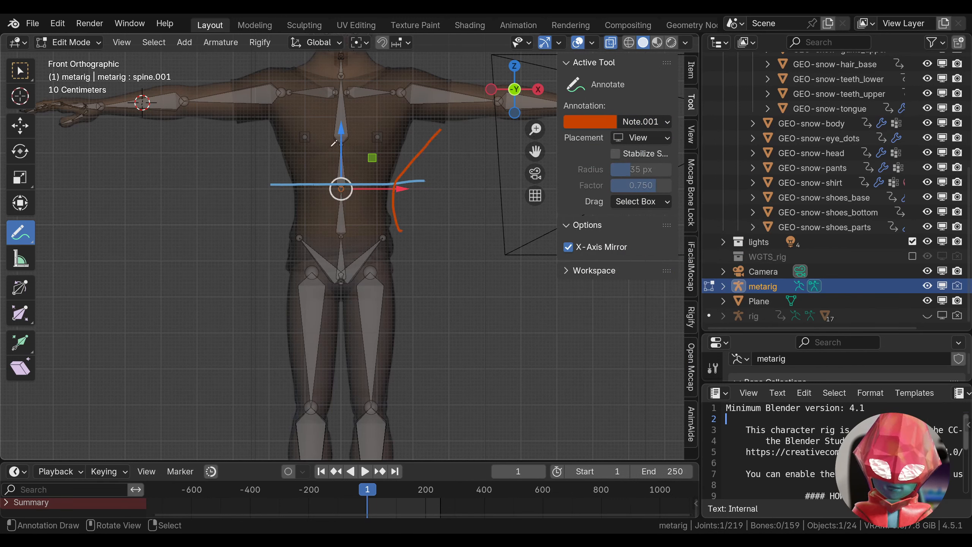
{"action": "mouse_move", "coordinate": [252, 132]}
{"action": "left_mouse_down"}
{"action": "mouse_move", "coordinate": [292, 186]}
{"action": "mouse_move", "coordinate": [276, 231]}
{"action": "mouse_move", "coordinate": [255, 179]}
{"action": "left_mouse_up"}
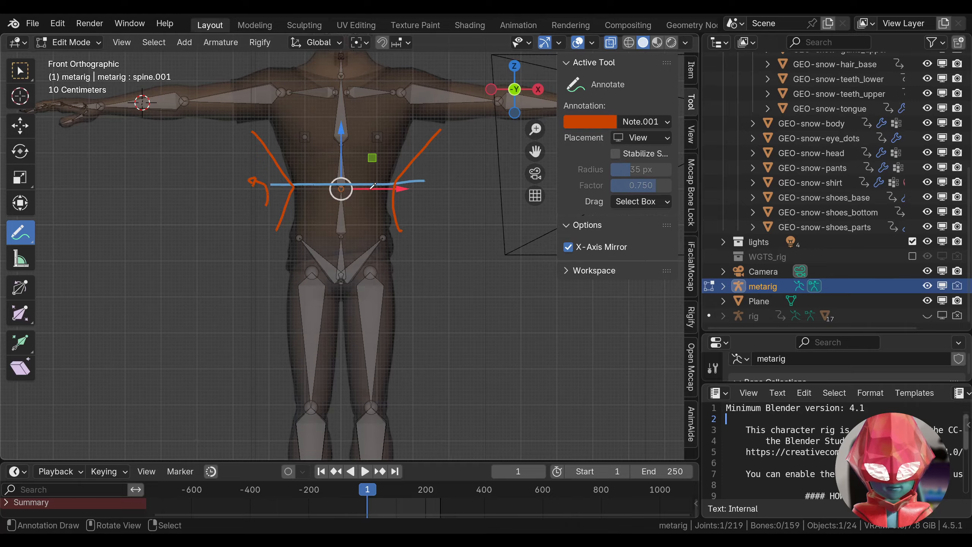
{"action": "left_click_drag", "start_coordinate": [338, 185], "coordinate": [381, 184]}
{"action": "key", "text": "ctrl+z"}
Return to the Move tool and lower the upper joint of spine.002 slightly in Front Orthographic view.
{"action": "left_click", "coordinate": [31, 134]}
{"action": "key", "text": "ctrl+z"}
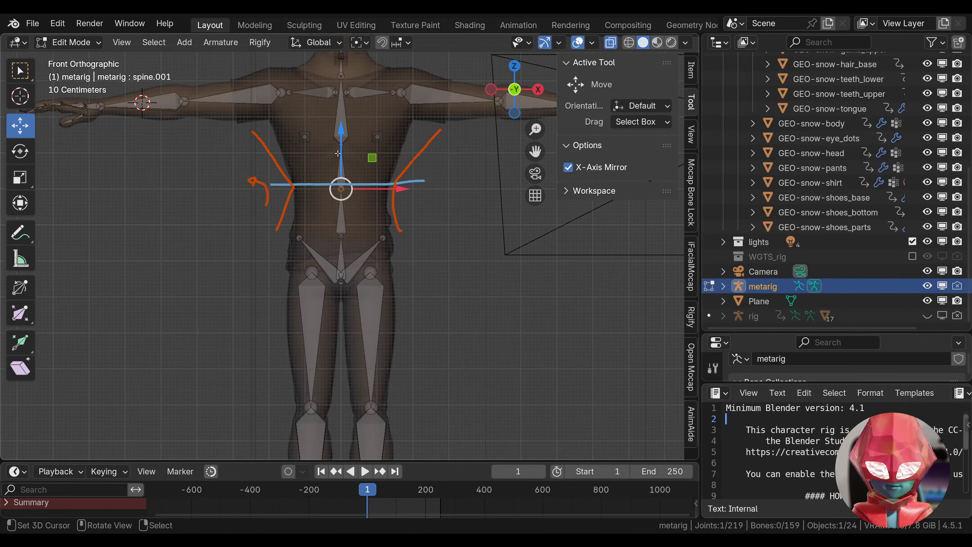
{"action": "mouse_move", "coordinate": [341, 153]}
{"action": "left_mouse_down"}
{"action": "mouse_move", "coordinate": [341, 142]}
{"action": "mouse_move", "coordinate": [342, 150]}
{"action": "left_mouse_up"}
{"action": "key", "text": "ctrl+z"}
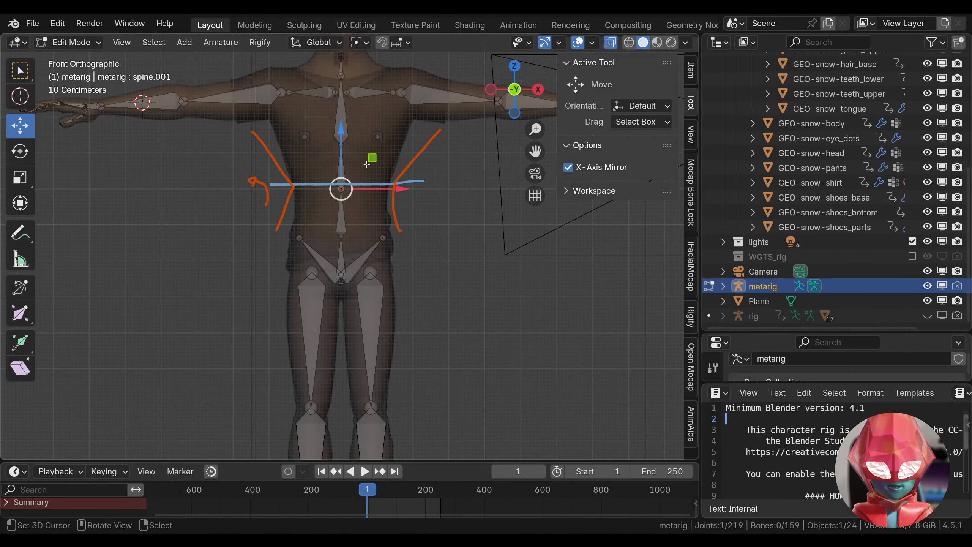
{"action": "left_click_drag", "start_coordinate": [341, 147], "coordinate": [349, 143]}
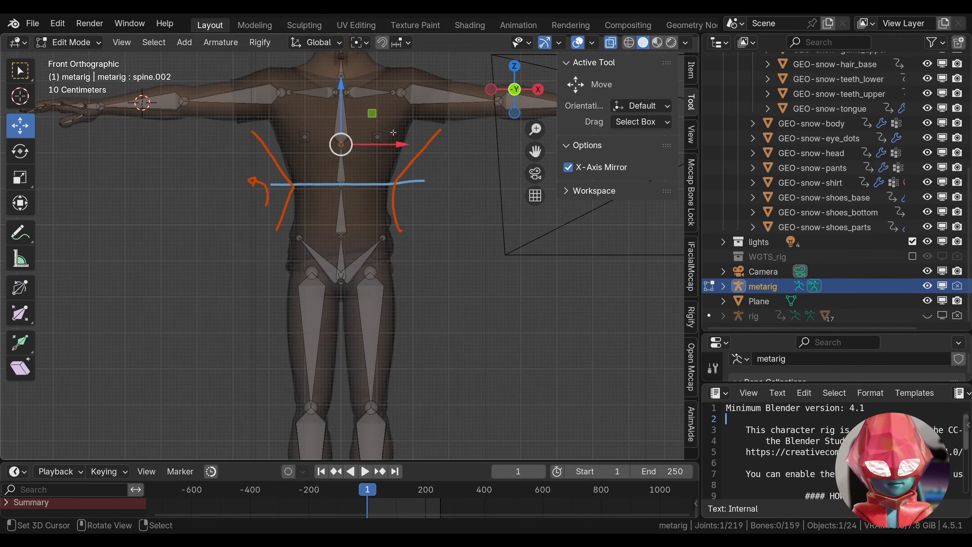
Fine-tune the upper joints of spine.002 and spine.001 inside the torso in Right Orthographic view.
{"action": "middle_click_drag", "start_coordinate": [351, 142], "coordinate": [413, 130]}
{"action": "left_click_drag", "start_coordinate": [378, 144], "coordinate": [383, 145]}
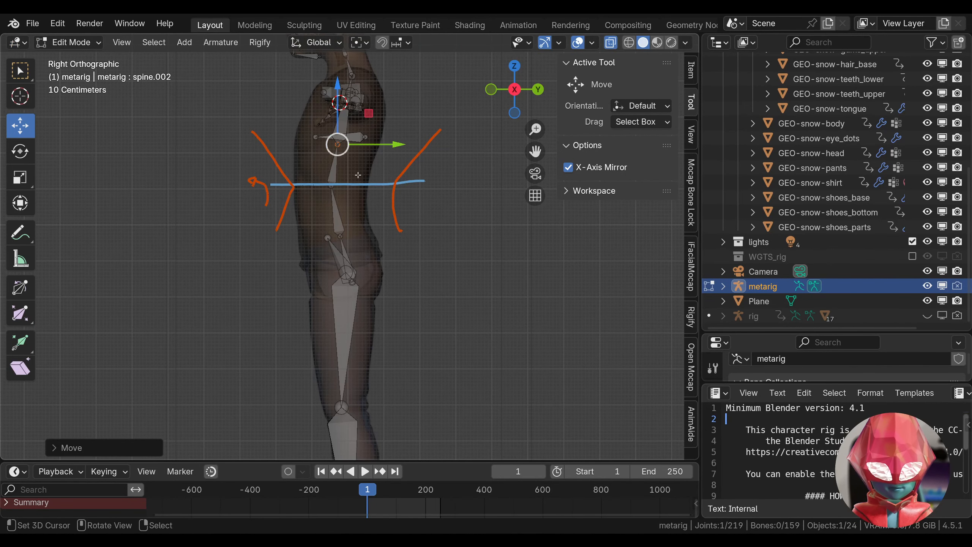
{"action": "left_click", "coordinate": [333, 186]}
{"action": "left_click_drag", "start_coordinate": [354, 186], "coordinate": [355, 186]}
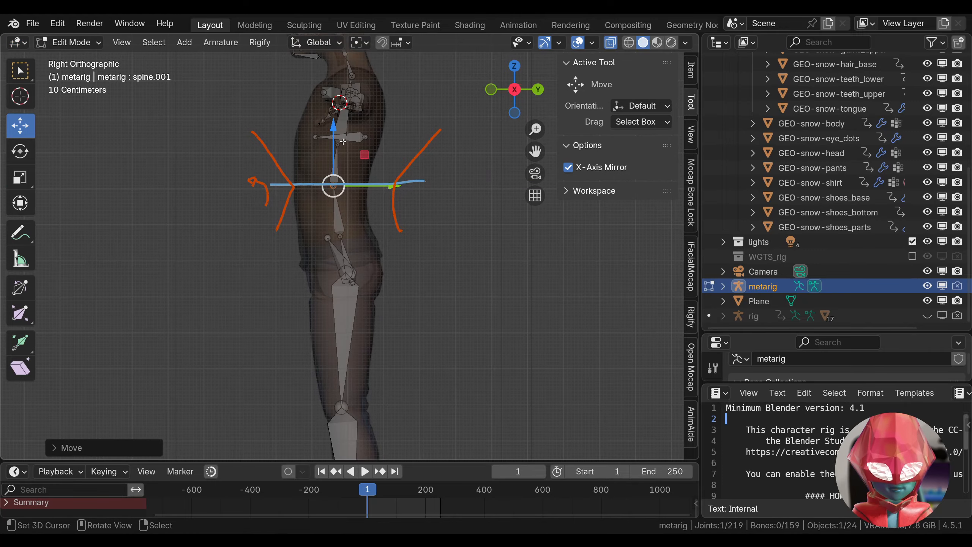
Raise the upper joint of spine.002 along Z to lower-chest height in Front Orthographic view.
{"action": "left_click", "coordinate": [335, 161]}
{"action": "left_click", "coordinate": [491, 92]}
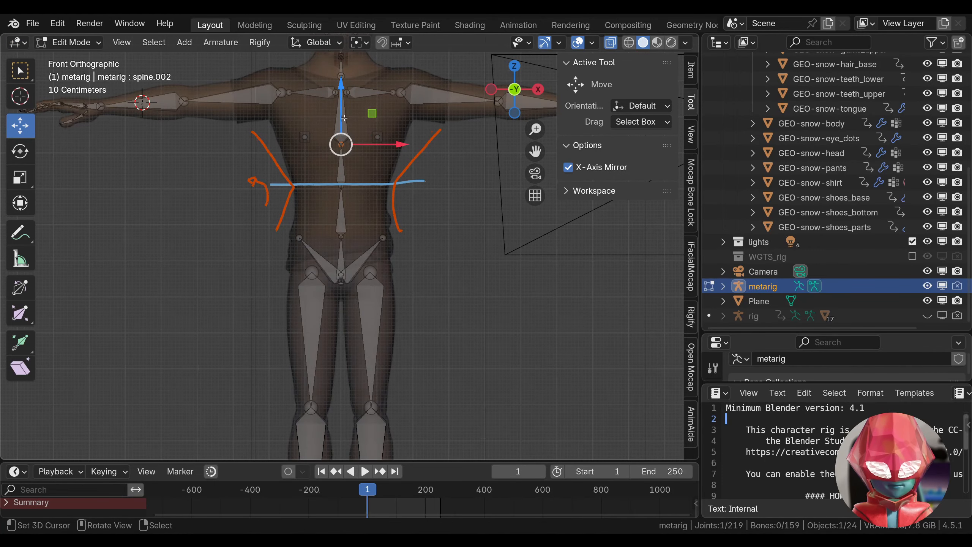
{"action": "left_click_drag", "start_coordinate": [343, 101], "coordinate": [341, 92]}
{"action": "middle_click_drag", "start_coordinate": [339, 134], "coordinate": [327, 136]}
{"action": "left_click_drag", "start_coordinate": [514, 94], "coordinate": [560, 95]}
{"action": "left_click", "coordinate": [500, 92]}
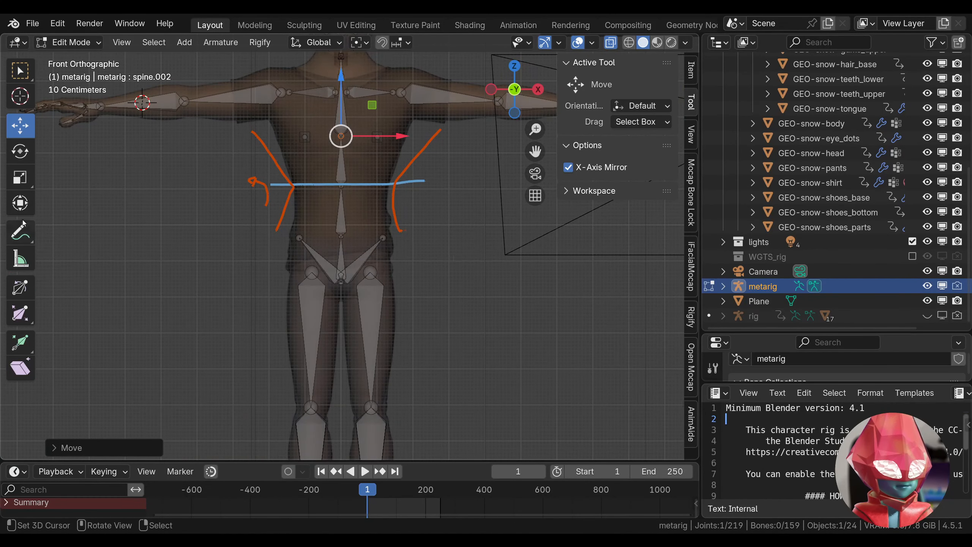
Draw orange annotation curves under both sides of the chest and select the upper joint of spine.002.
{"action": "left_click", "coordinate": [20, 233]}
{"action": "mouse_move", "coordinate": [404, 117]}
{"action": "left_mouse_down"}
{"action": "mouse_move", "coordinate": [386, 146]}
{"action": "mouse_move", "coordinate": [355, 152]}
{"action": "left_mouse_up"}
{"action": "left_click_drag", "start_coordinate": [286, 119], "coordinate": [329, 151]}
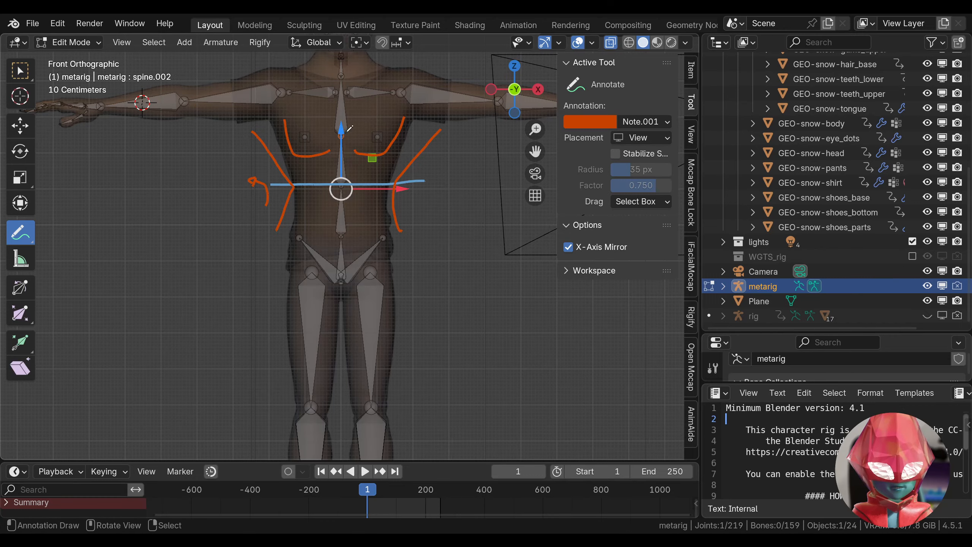
{"action": "right_click", "coordinate": [348, 135]}
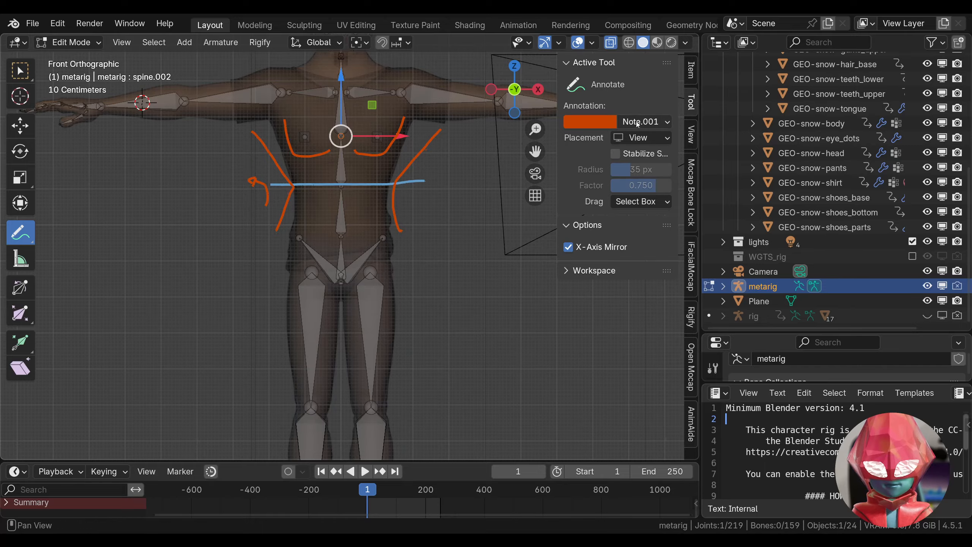
Make the blue Note annotation layer active.
{"action": "left_click", "coordinate": [598, 123]}
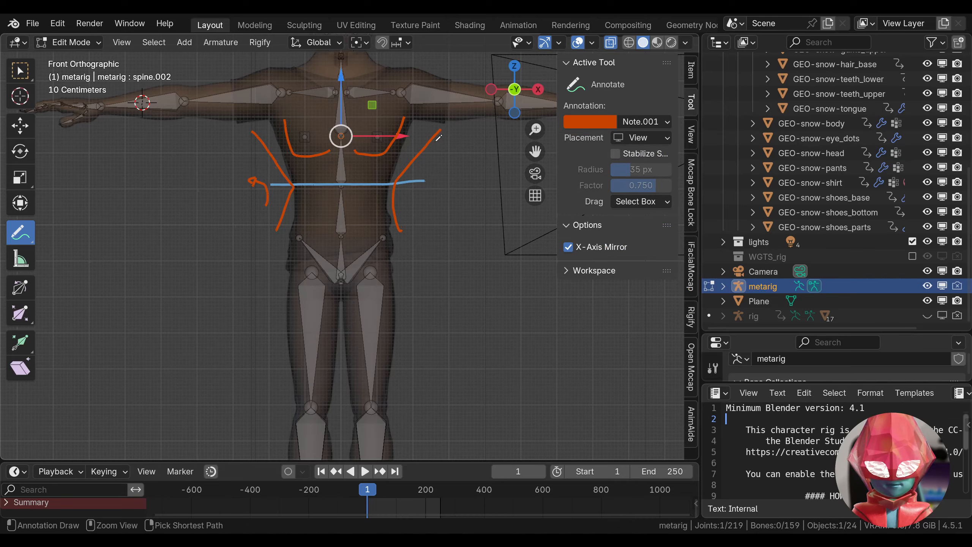
{"action": "left_click", "coordinate": [604, 124]}
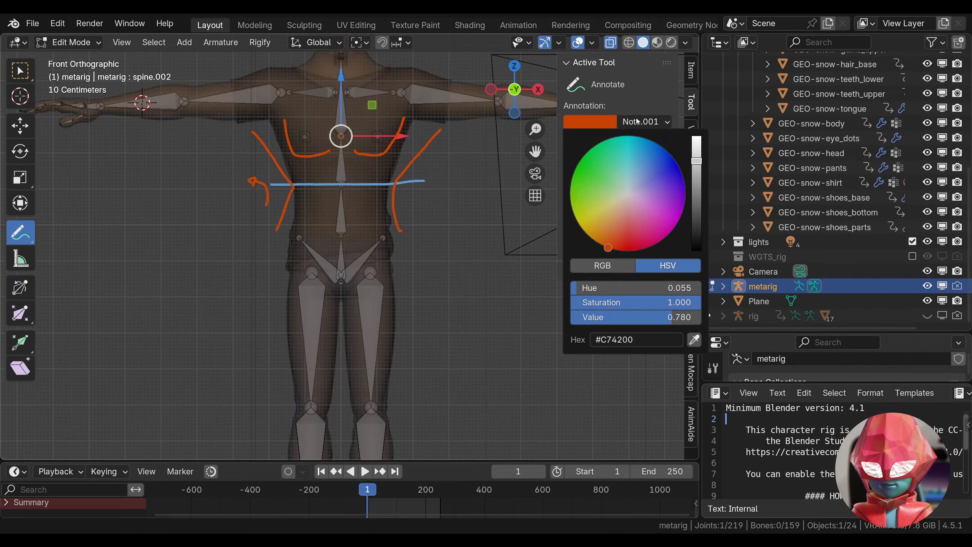
{"action": "left_click", "coordinate": [636, 121]}
{"action": "left_click", "coordinate": [632, 184]}
{"action": "key", "text": "g"}
{"action": "key", "text": "x"}
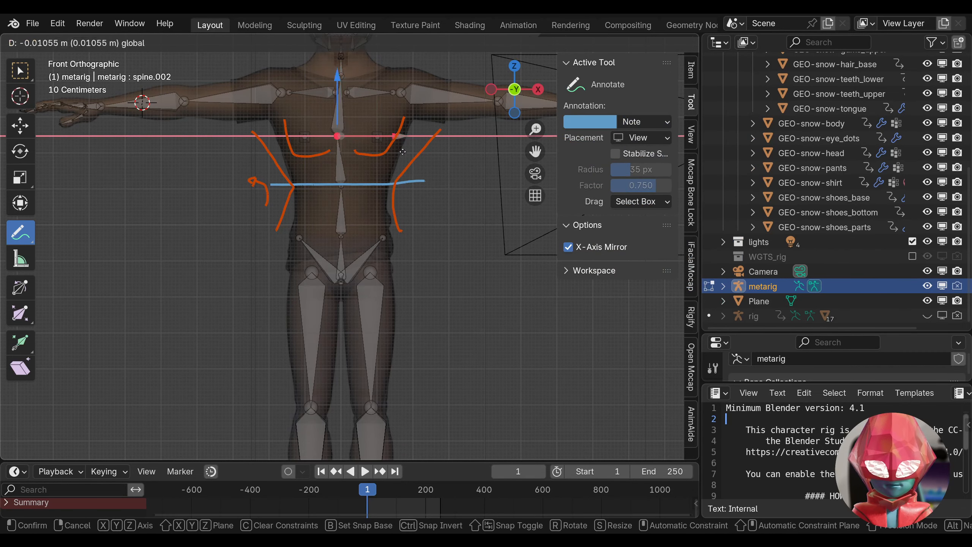
{"action": "right_click", "coordinate": [402, 152]}
Mark both sides of the lower chest with short blue strokes and lower the upper spine.002 joint slightly along Z.
{"action": "left_click_drag", "start_coordinate": [406, 148], "coordinate": [398, 165]}
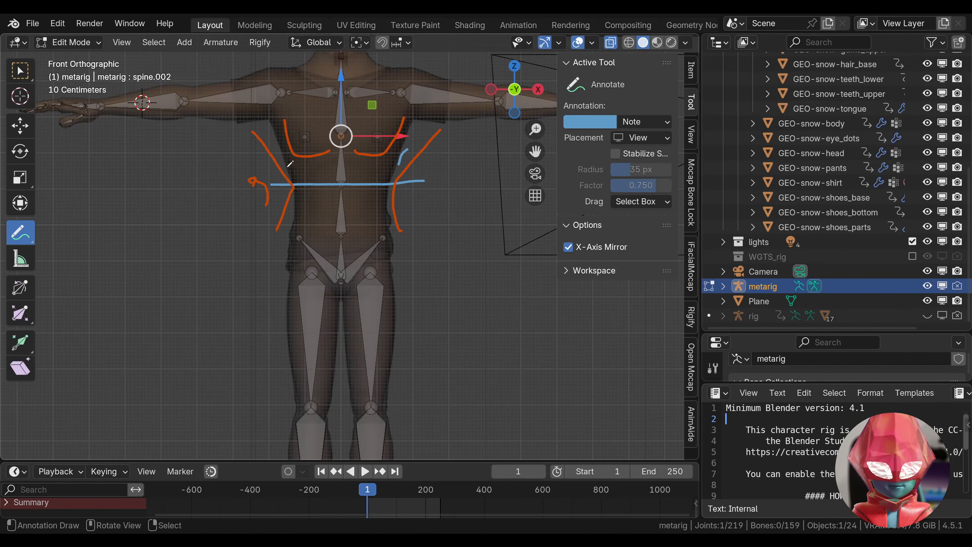
{"action": "left_click_drag", "start_coordinate": [270, 148], "coordinate": [283, 162]}
{"action": "right_click", "coordinate": [337, 118]}
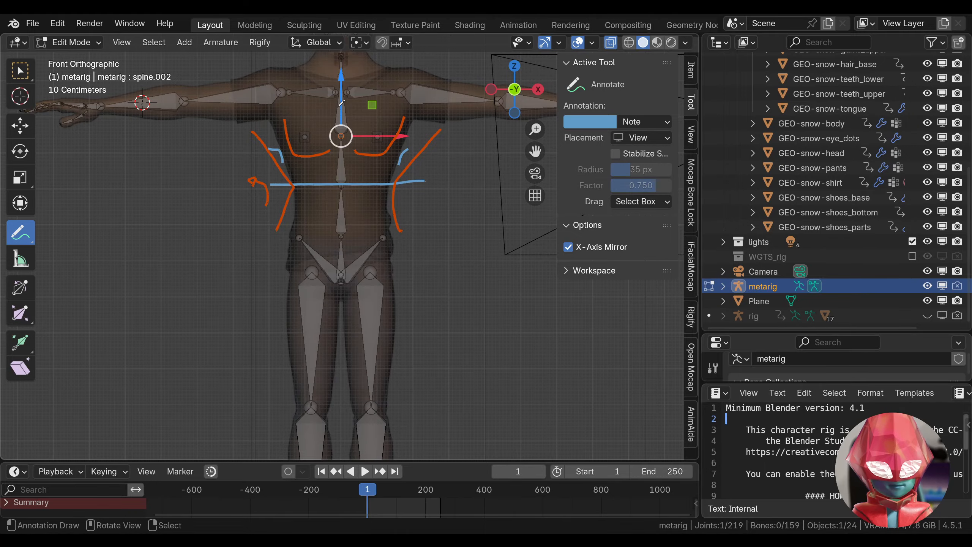
{"action": "key", "text": "g"}
{"action": "key", "text": "z"}
{"action": "left_click", "coordinate": [337, 111]}
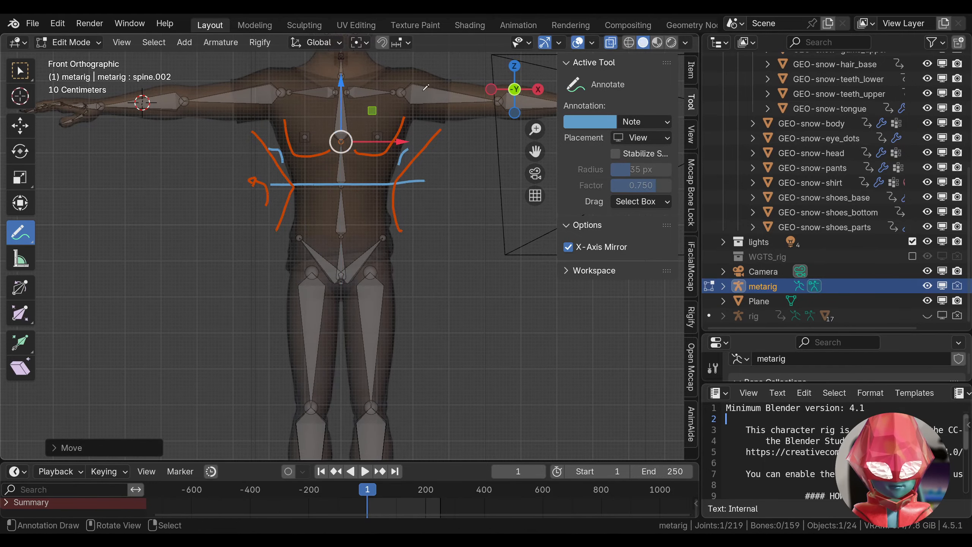
Switch to Left Orthographic view and select the upper joint of spine.003 at the base of the neck.
{"action": "left_click_drag", "start_coordinate": [516, 89], "coordinate": [562, 108]}
{"action": "left_click", "coordinate": [538, 90]}
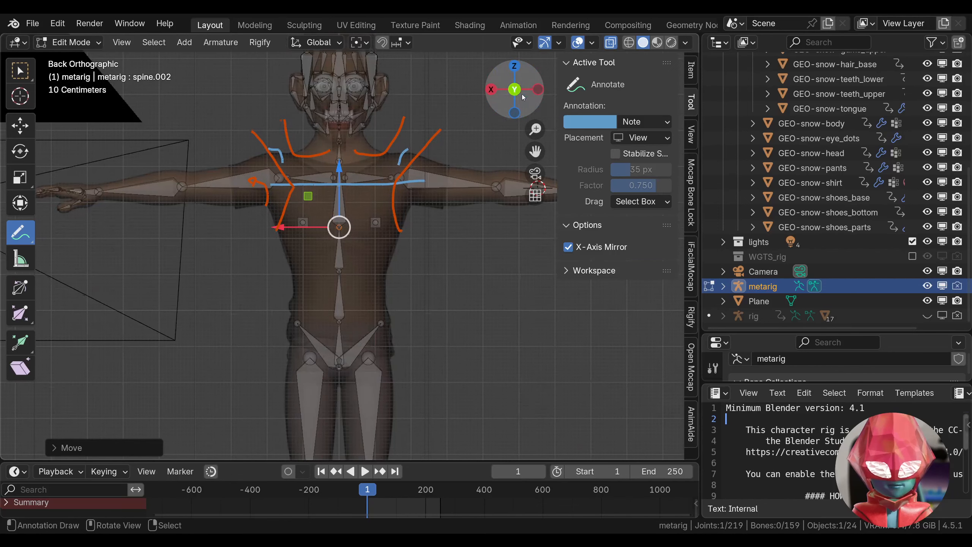
{"action": "left_click", "coordinate": [538, 89]}
{"action": "right_click", "coordinate": [360, 158]}
{"action": "scroll", "coordinate": [361, 157], "scroll_direction": "up", "scroll_amount": 2}
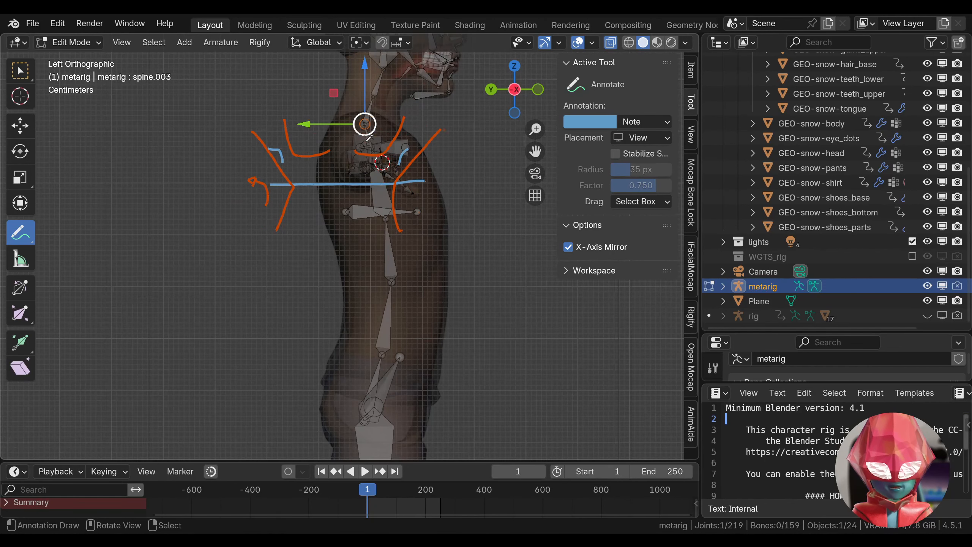
{"action": "key", "text": "g"}
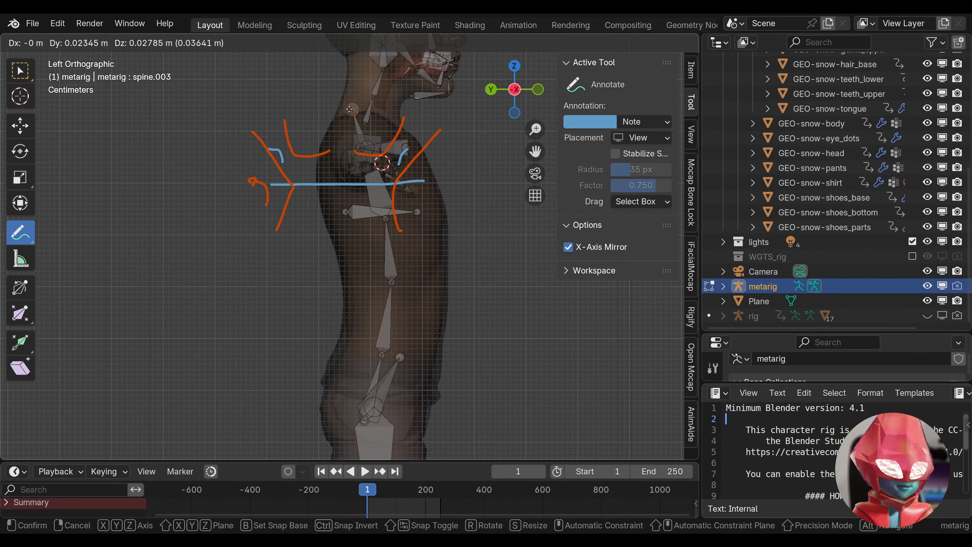
{"action": "right_click", "coordinate": [370, 111]}
{"action": "key", "text": "alt+a"}
{"action": "key", "text": "b"}
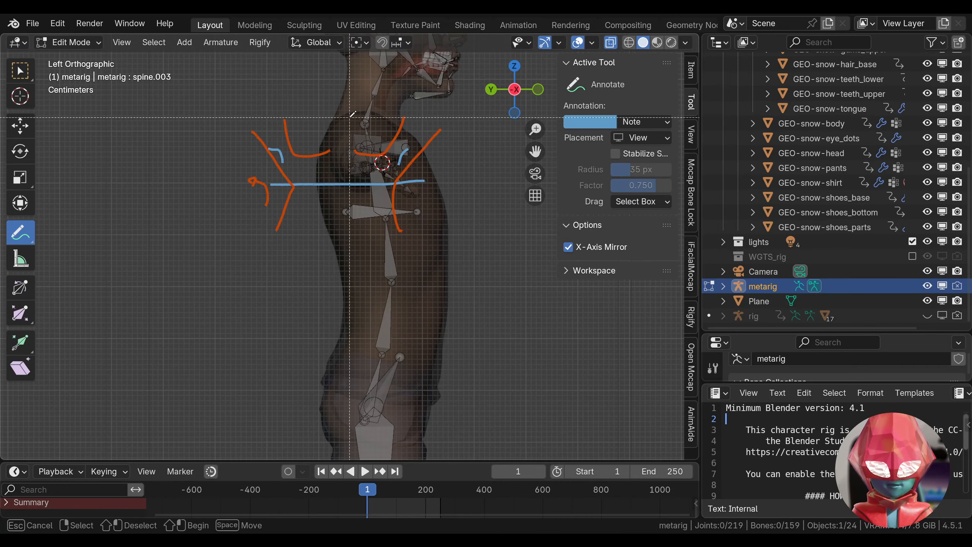
{"action": "key", "text": "Escape"}
Box-select the upper joint of spine.003 again and remove all existing annotations from the view.
{"action": "left_click", "coordinate": [14, 73]}
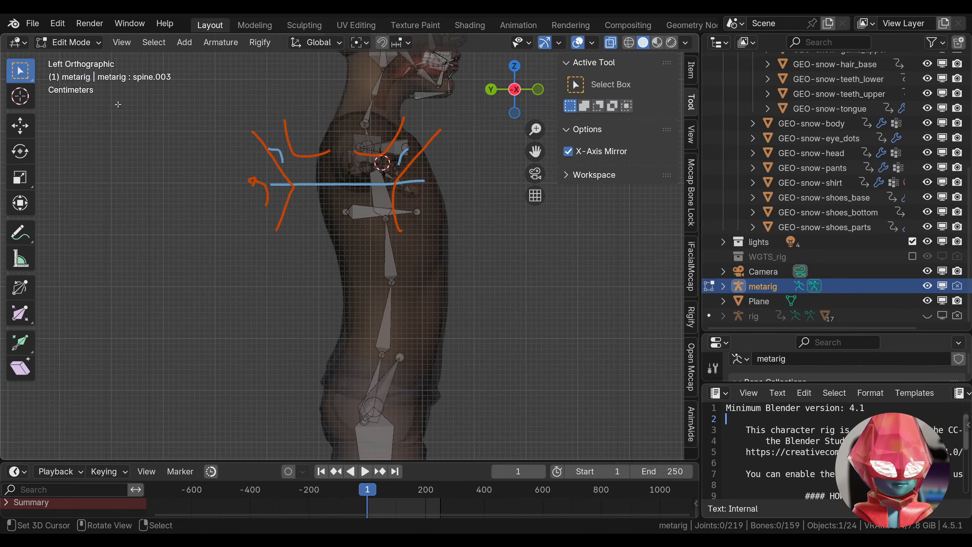
{"action": "left_click", "coordinate": [346, 110]}
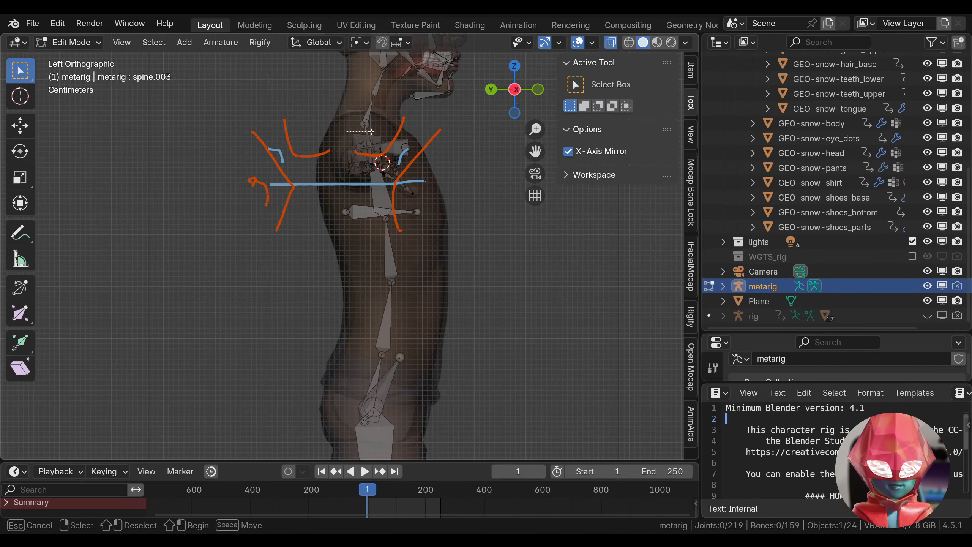
{"action": "left_click", "coordinate": [24, 237]}
{"action": "left_click", "coordinate": [662, 126]}
{"action": "left_click", "coordinate": [736, 149]}
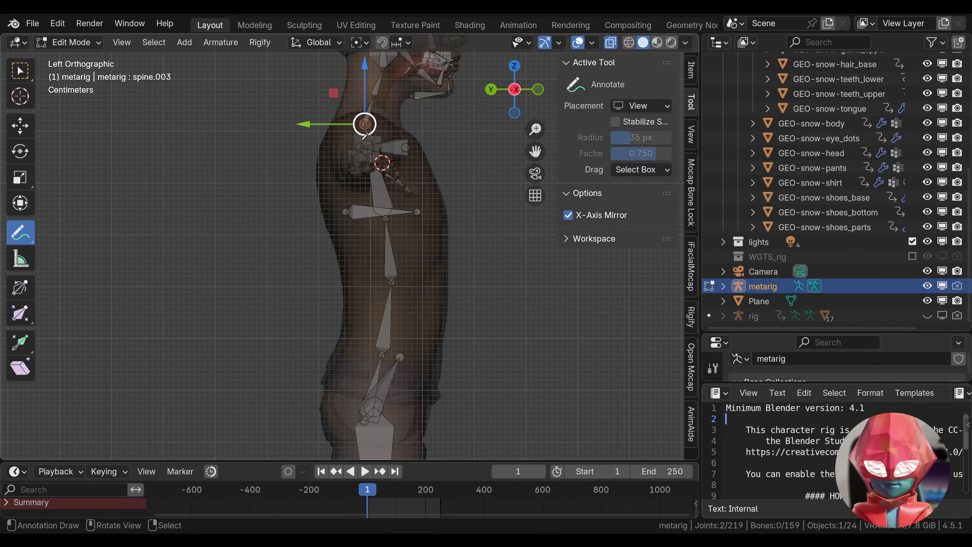
Move the upper spine.003 joint toward the back of the neck base, about 0.0085 m along Y and 0.0055 m up along Z.
{"action": "left_click", "coordinate": [20, 71]}
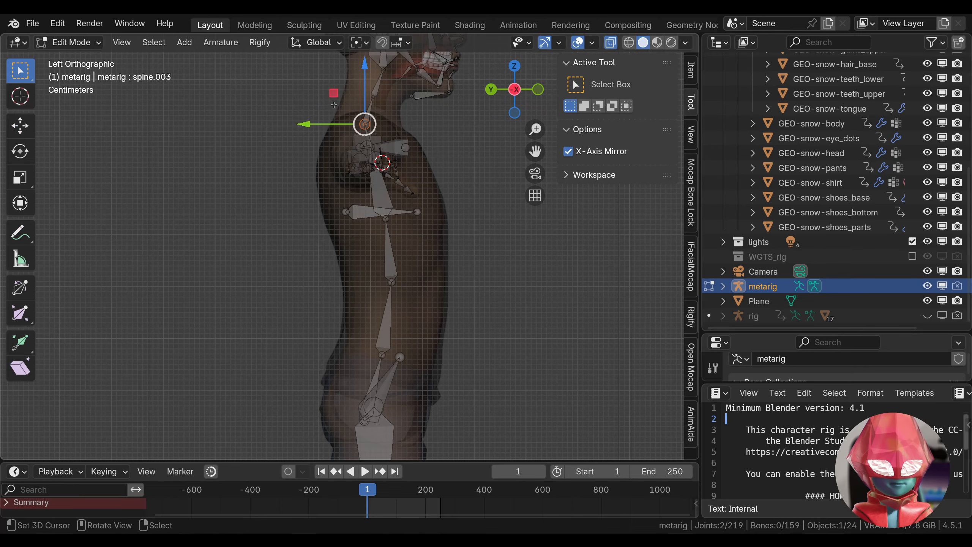
{"action": "key", "text": "g"}
{"action": "left_click", "coordinate": [365, 123]}
{"action": "key", "text": "b"}
{"action": "left_click_drag", "start_coordinate": [303, 106], "coordinate": [354, 121]}
{"action": "key", "text": "alt+a"}
{"action": "key", "text": "b"}
{"action": "key", "text": "g"}
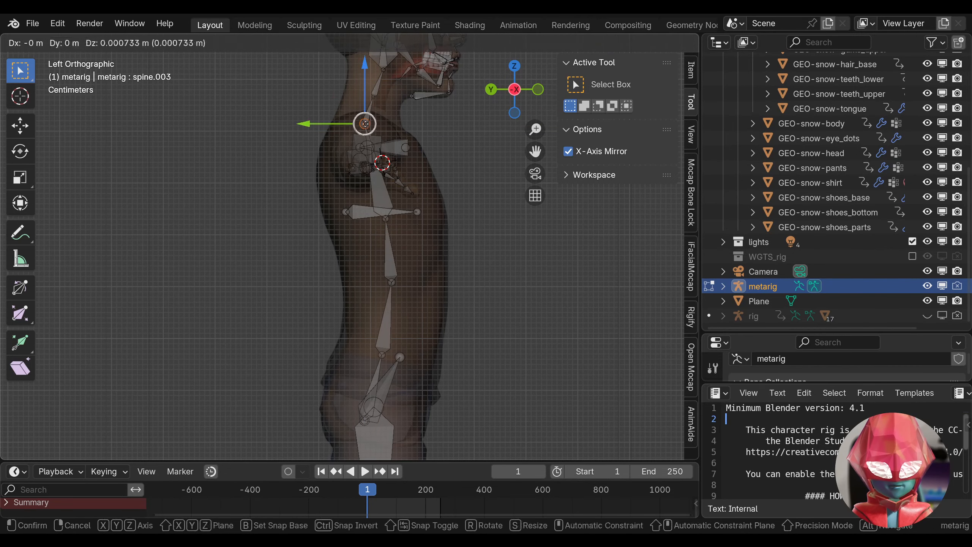
{"action": "left_click", "coordinate": [365, 127]}
{"action": "key", "text": "g"}
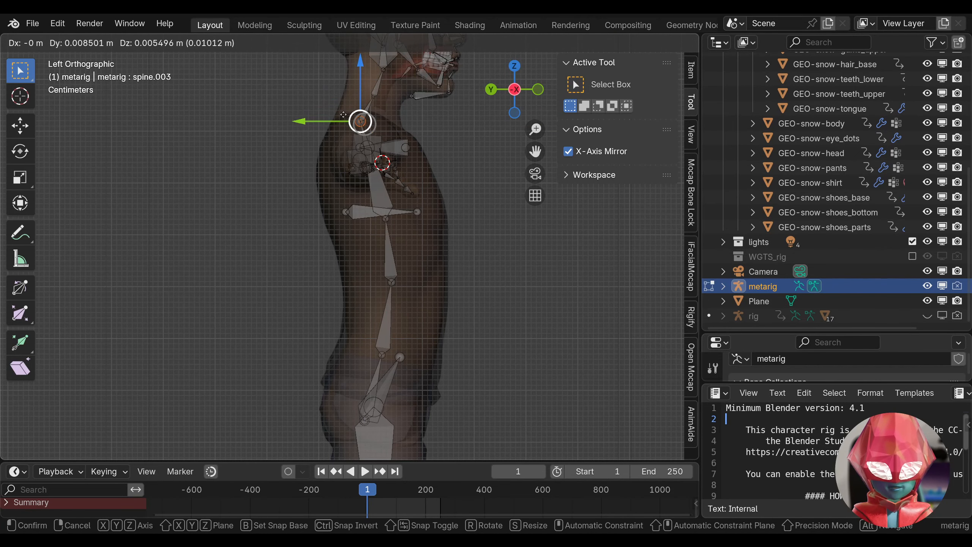
{"action": "left_click", "coordinate": [366, 123]}
Sketch a blue annotation curve along the throat, clear it, and redraw it as an upward arrow along the front of the neck.
{"action": "left_click", "coordinate": [20, 287]}
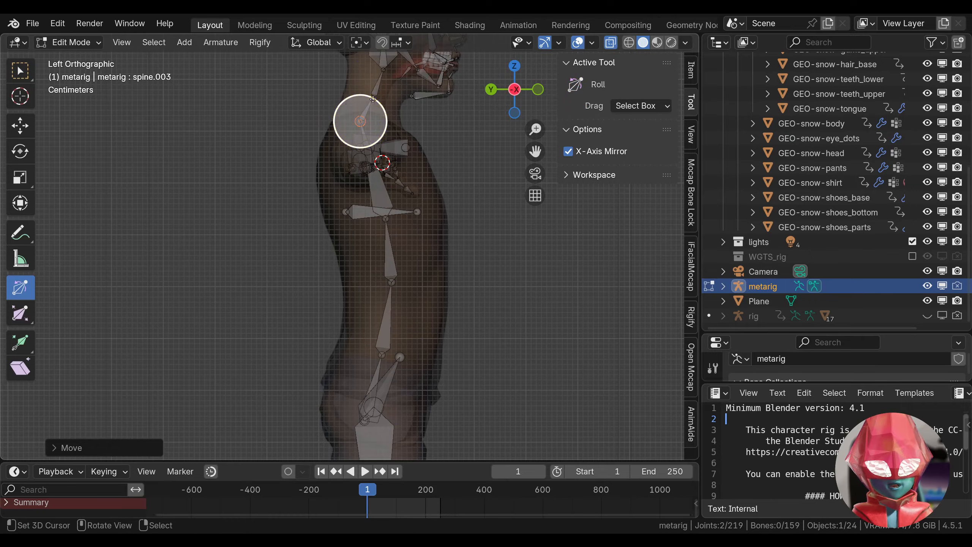
{"action": "left_click", "coordinate": [19, 231]}
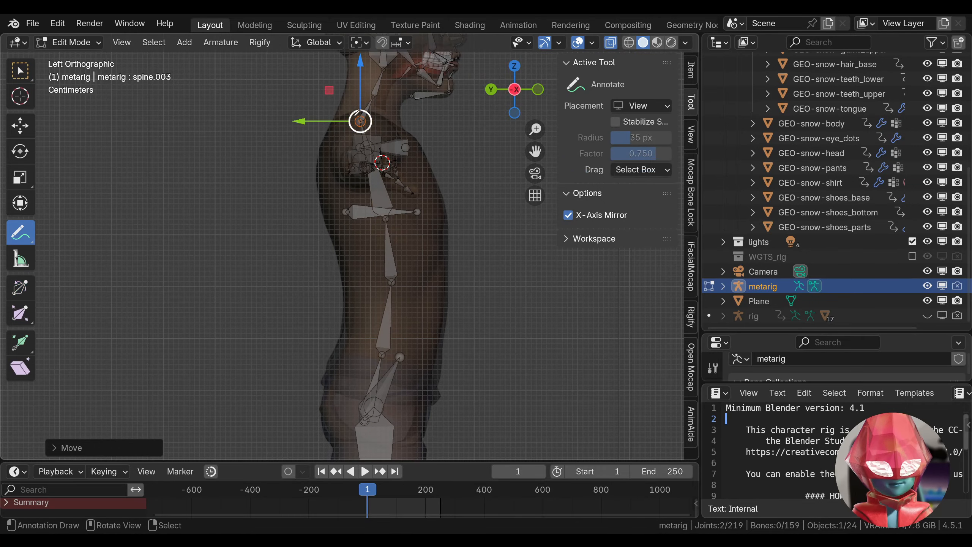
{"action": "key", "text": "g"}
{"action": "key", "text": "y"}
{"action": "key", "text": "Escape"}
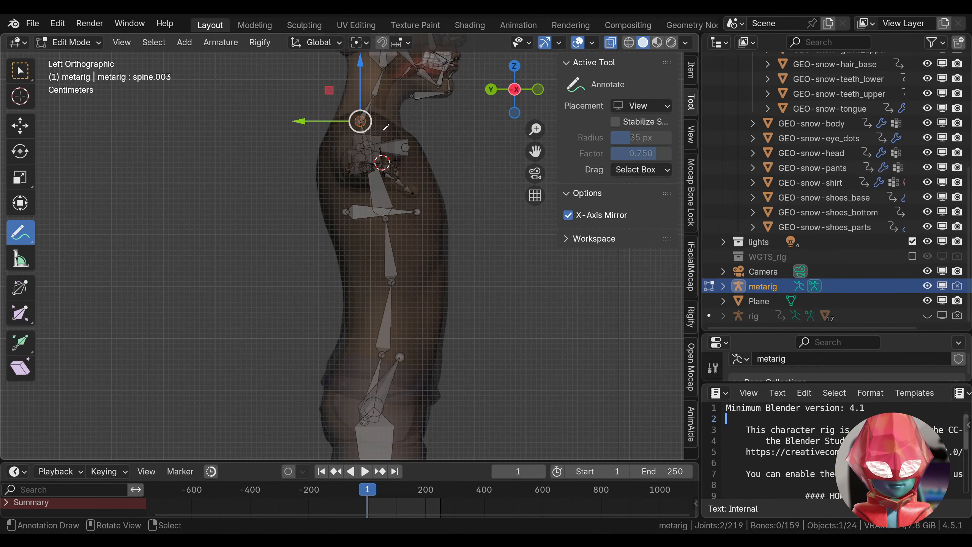
{"action": "left_click_drag", "start_coordinate": [406, 67], "coordinate": [394, 120]}
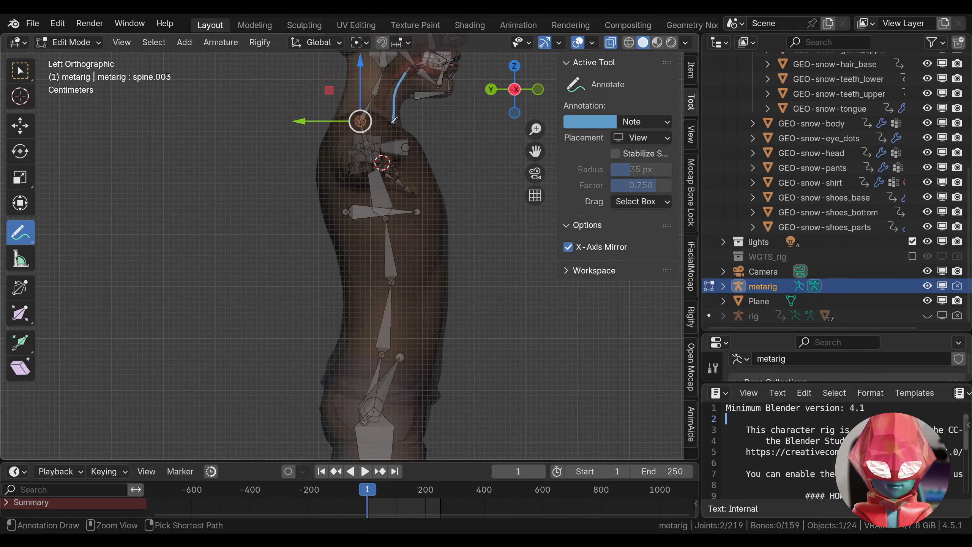
{"action": "left_click_drag", "start_coordinate": [425, 183], "coordinate": [270, 183]}
{"action": "left_click", "coordinate": [644, 121]}
{"action": "left_click", "coordinate": [712, 150]}
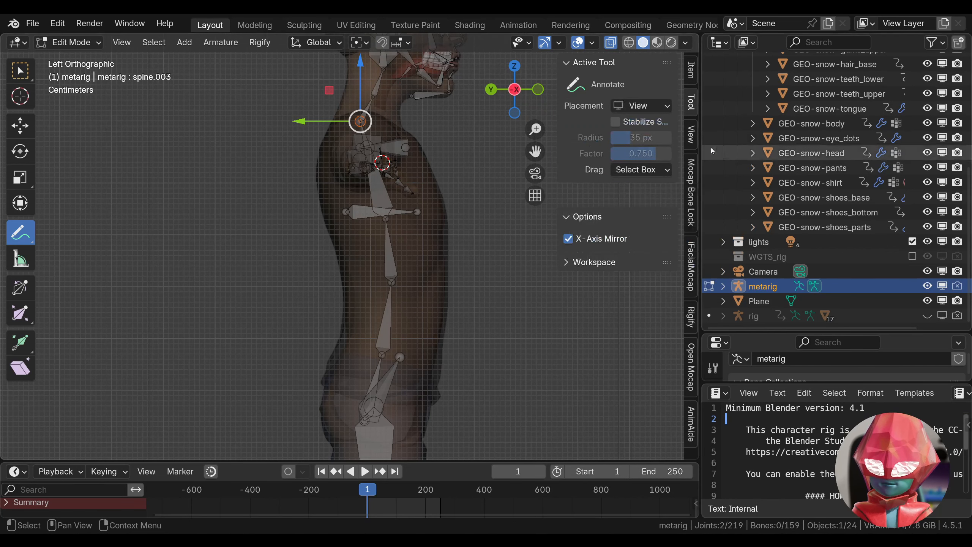
{"action": "left_click_drag", "start_coordinate": [387, 127], "coordinate": [407, 76]}
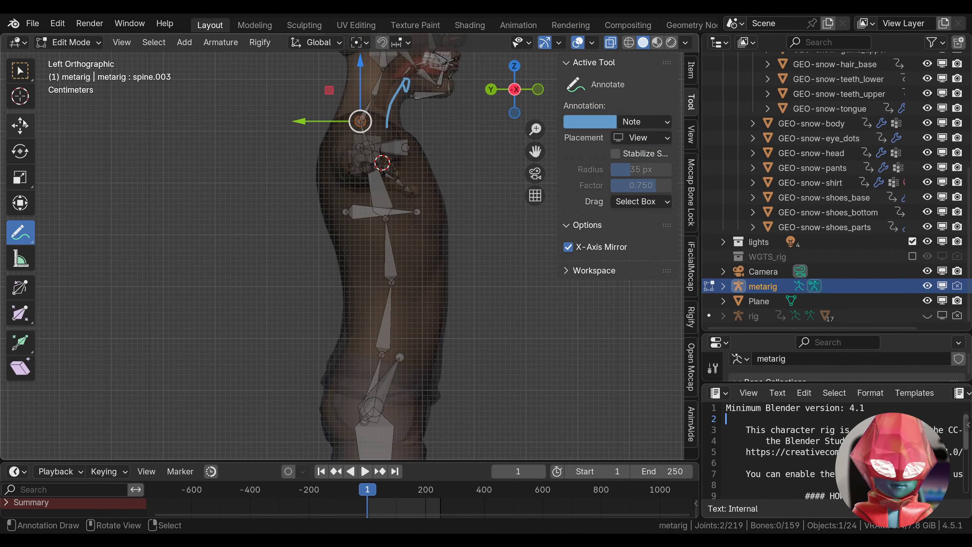
Shift the joint between spine.004 and spine.005 slightly toward the back of the neck and select the upper joint of spine.005.
{"action": "key", "text": "shift+space"}
{"action": "key", "text": "g"}
{"action": "left_click", "coordinate": [374, 102]}
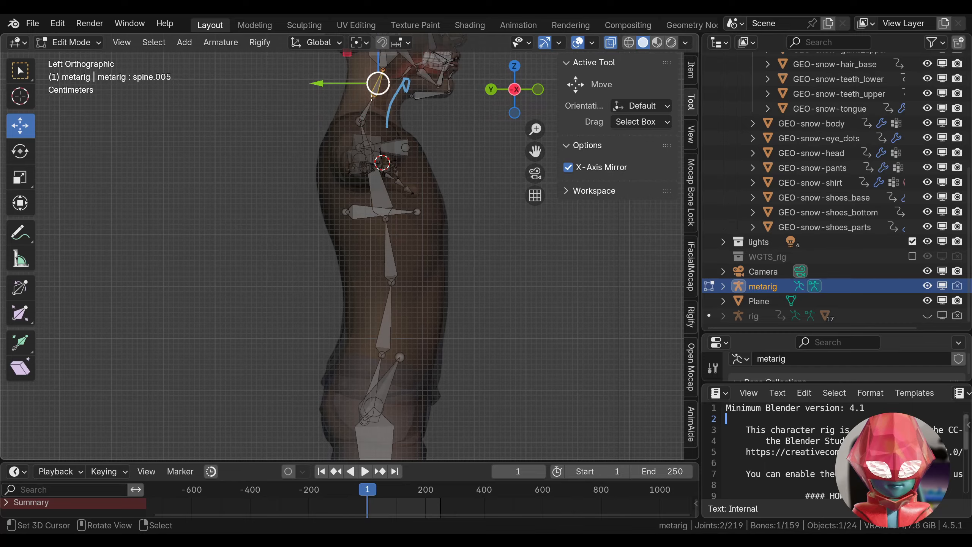
{"action": "left_click", "coordinate": [370, 101]}
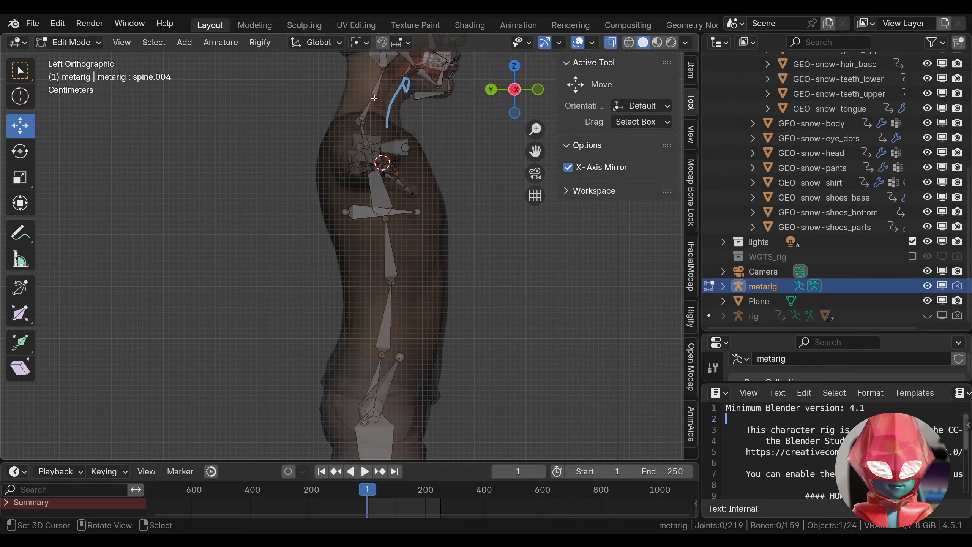
{"action": "left_click_drag", "start_coordinate": [356, 97], "coordinate": [370, 93]}
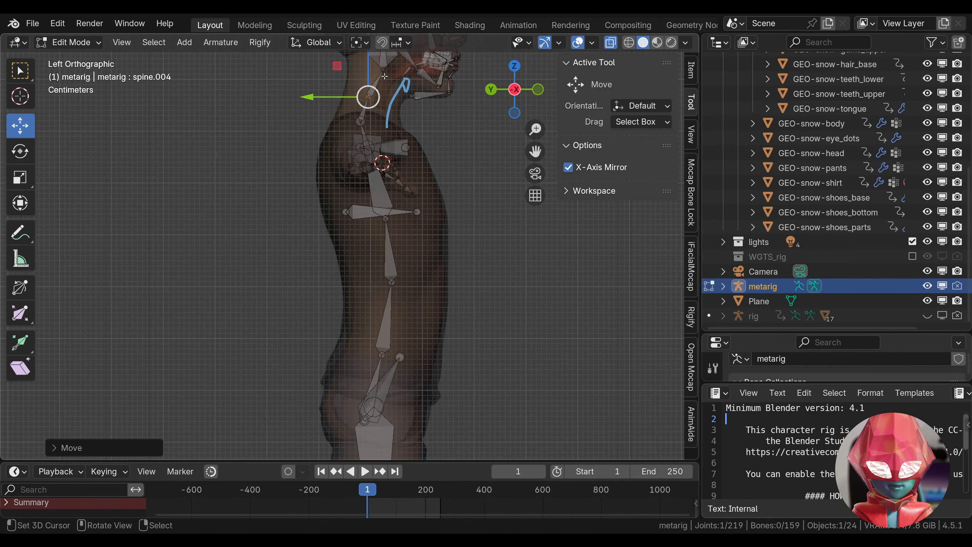
{"action": "left_click", "coordinate": [377, 75]}
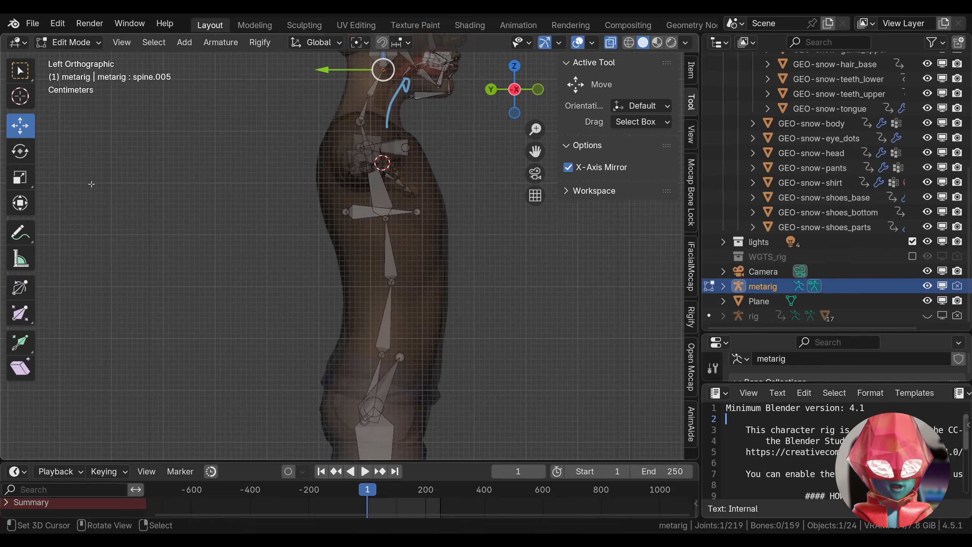
Draw a small annotation box behind the neck and change the Note layer's colour to red.
{"action": "left_click", "coordinate": [30, 232]}
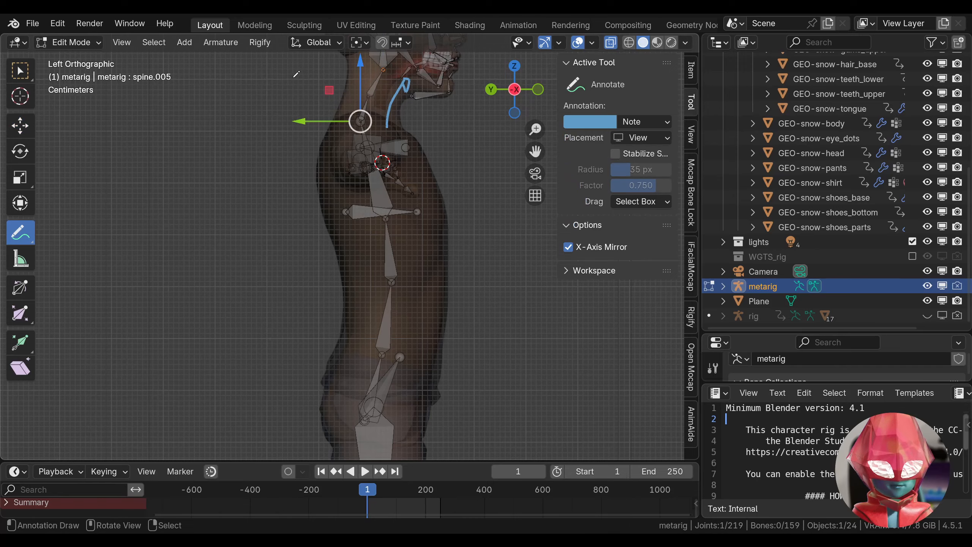
{"action": "left_click_drag", "start_coordinate": [290, 72], "coordinate": [292, 123]}
{"action": "left_click_drag", "start_coordinate": [329, 72], "coordinate": [290, 72]}
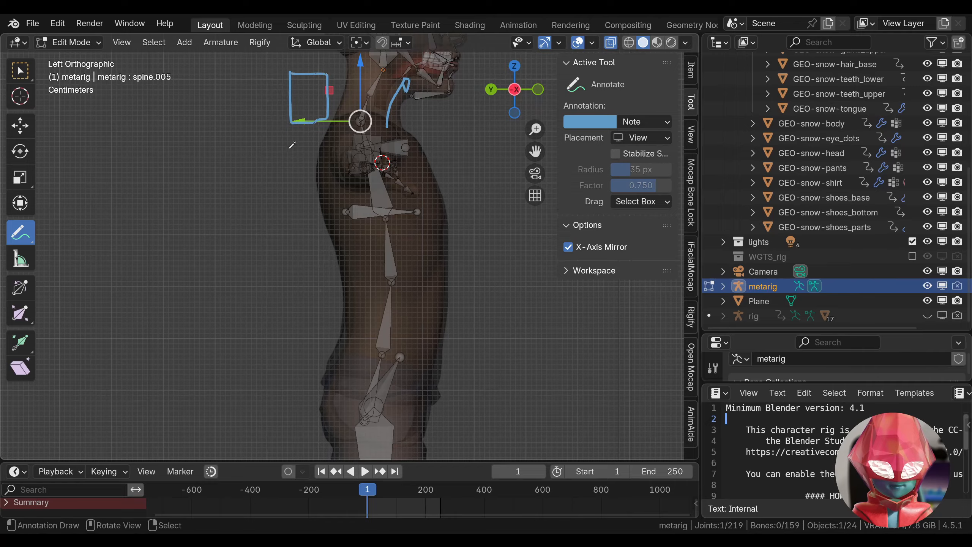
{"action": "left_click", "coordinate": [590, 122]}
{"action": "left_click", "coordinate": [645, 190]}
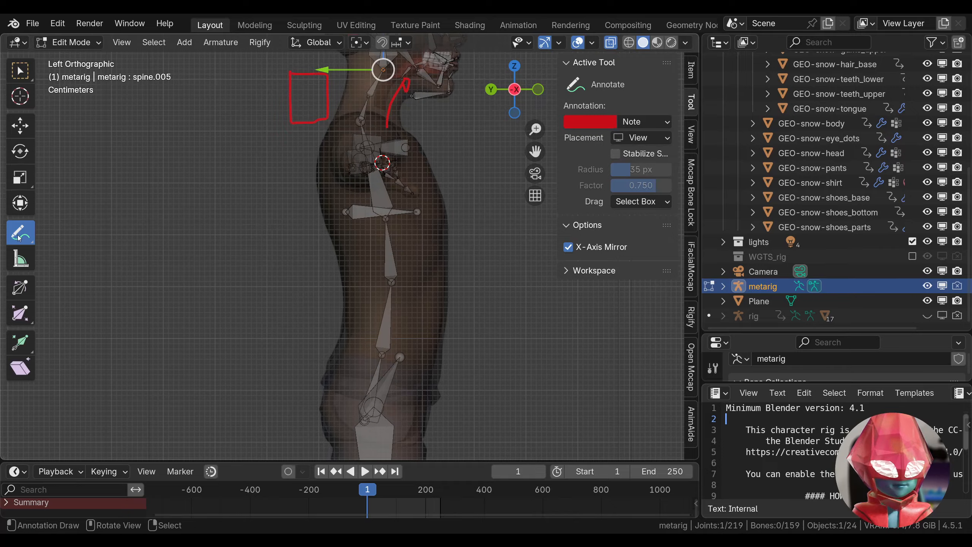
Draw a red torso outline beneath the neck box and an upward arrow along the box's outer side.
{"action": "left_click", "coordinate": [28, 122]}
{"action": "left_click", "coordinate": [22, 232]}
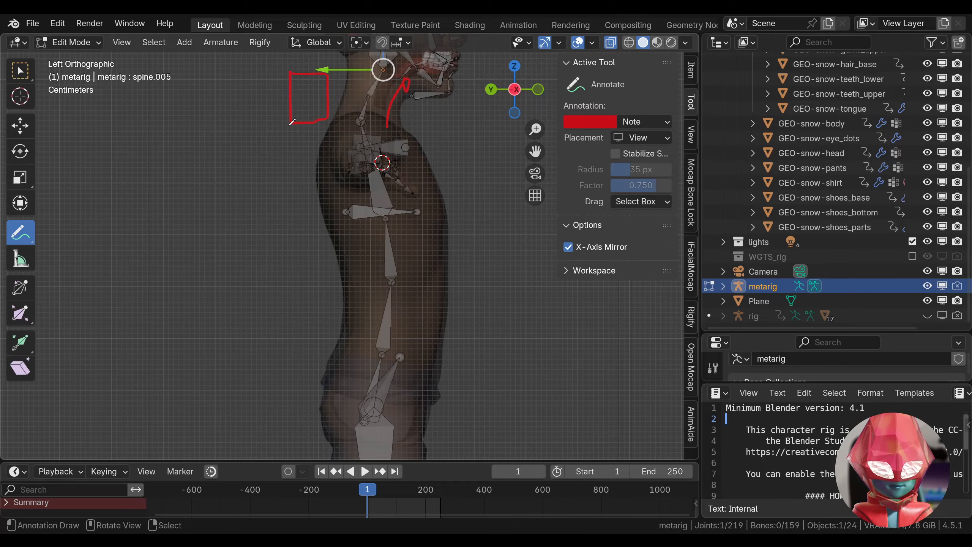
{"action": "left_click_drag", "start_coordinate": [289, 126], "coordinate": [290, 229]}
{"action": "left_click_drag", "start_coordinate": [329, 121], "coordinate": [348, 155]}
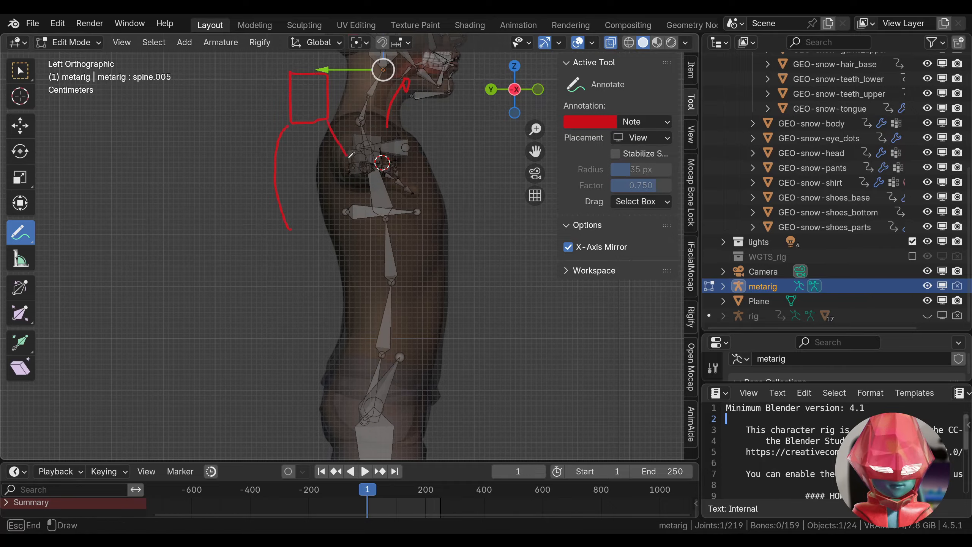
{"action": "left_click_drag", "start_coordinate": [354, 297], "coordinate": [291, 229]}
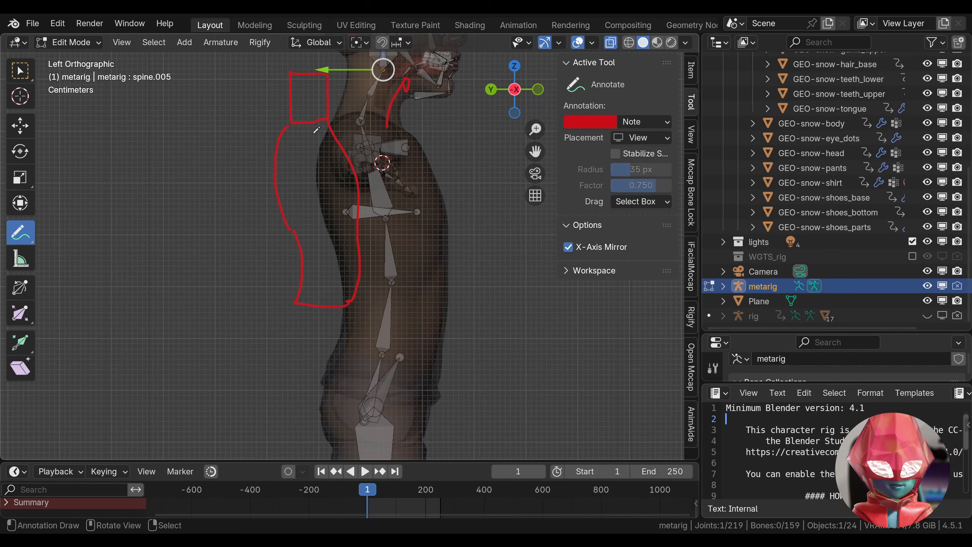
{"action": "mouse_move", "coordinate": [291, 120]}
{"action": "left_mouse_down"}
{"action": "mouse_move", "coordinate": [286, 82]}
{"action": "mouse_move", "coordinate": [277, 90]}
{"action": "left_mouse_up"}
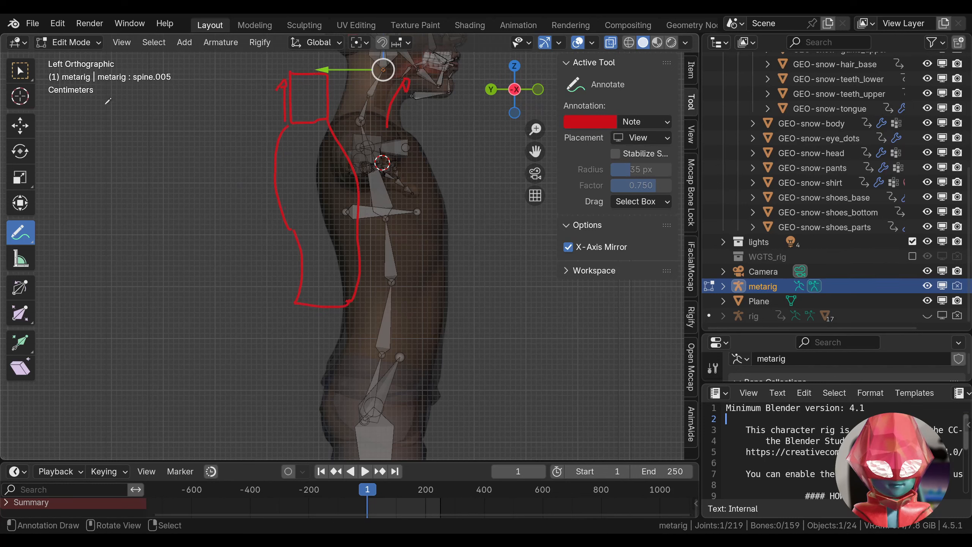
Try moving the spine.004 and spine.005 neck bones back into the red neck box, and undo the moves.
{"action": "left_click", "coordinate": [22, 132]}
{"action": "left_click", "coordinate": [362, 110]}
{"action": "left_click", "coordinate": [373, 89], "text": "shift"}
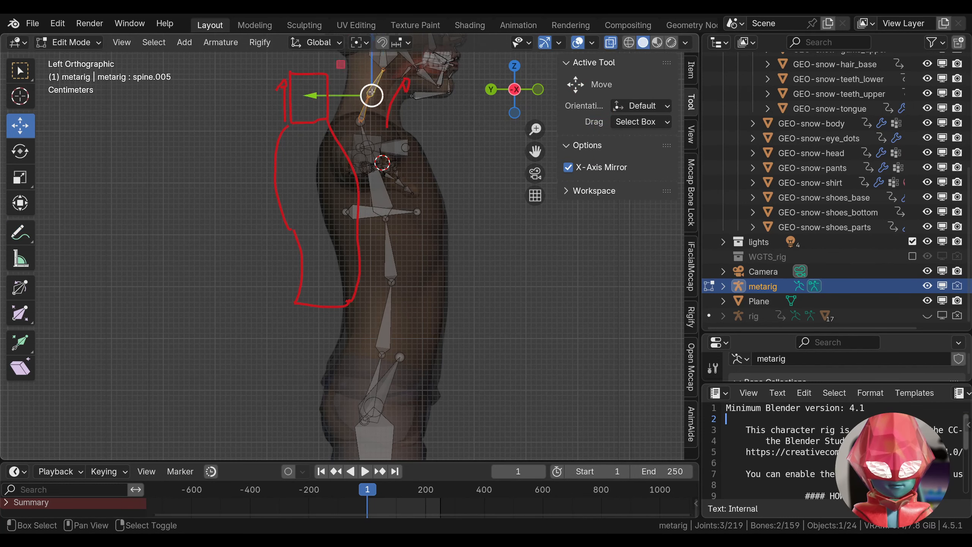
{"action": "key", "text": "g"}
{"action": "left_click", "coordinate": [298, 126]}
{"action": "key", "text": "g"}
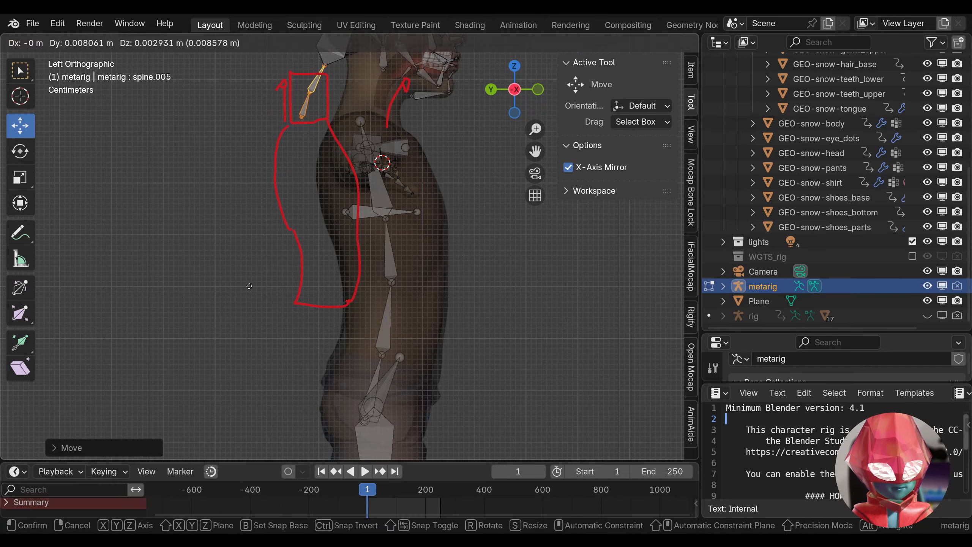
{"action": "left_click", "coordinate": [249, 285]}
{"action": "key", "text": "ctrl+z"}
{"action": "key", "text": "ctrl+z"}
Select the upper joint of spine.003 together with the spine.004 and spine.005 neck bones.
{"action": "key", "text": "alt+a"}
{"action": "key", "text": "b"}
{"action": "left_click_drag", "start_coordinate": [345, 114], "coordinate": [368, 129]}
{"action": "right_click", "coordinate": [364, 109], "text": "shift"}
{"action": "right_click", "coordinate": [370, 93], "text": "shift"}
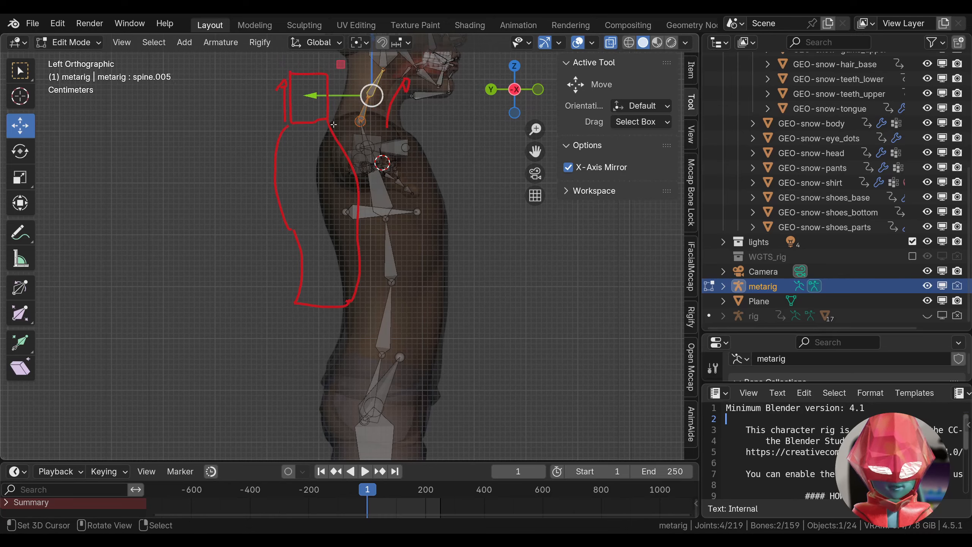
Try moving the neck bones and connected spine.003 joint about 0.11 m along Y onto the red sketch, nudge the shared joint, and undo everything.
{"action": "key", "text": "g"}
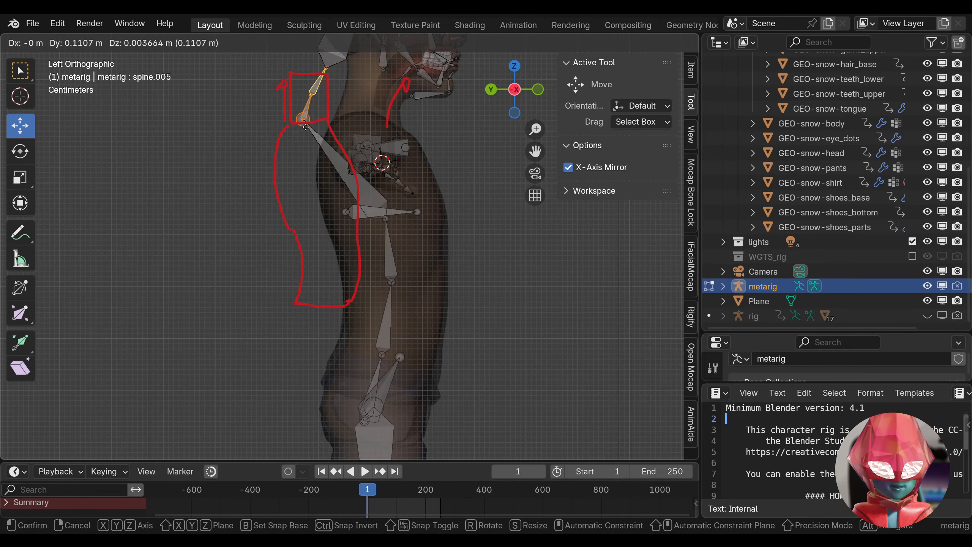
{"action": "left_click", "coordinate": [310, 127]}
{"action": "key", "text": "alt+a"}
{"action": "key", "text": "b"}
{"action": "left_click_drag", "start_coordinate": [299, 116], "coordinate": [318, 128]}
{"action": "key", "text": "g"}
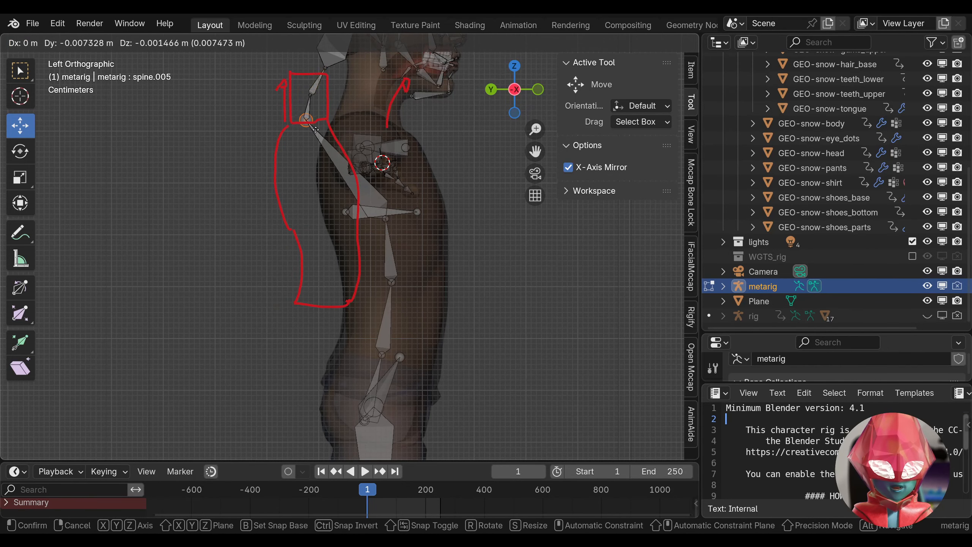
{"action": "left_click", "coordinate": [306, 178]}
{"action": "key", "text": "alt+a"}
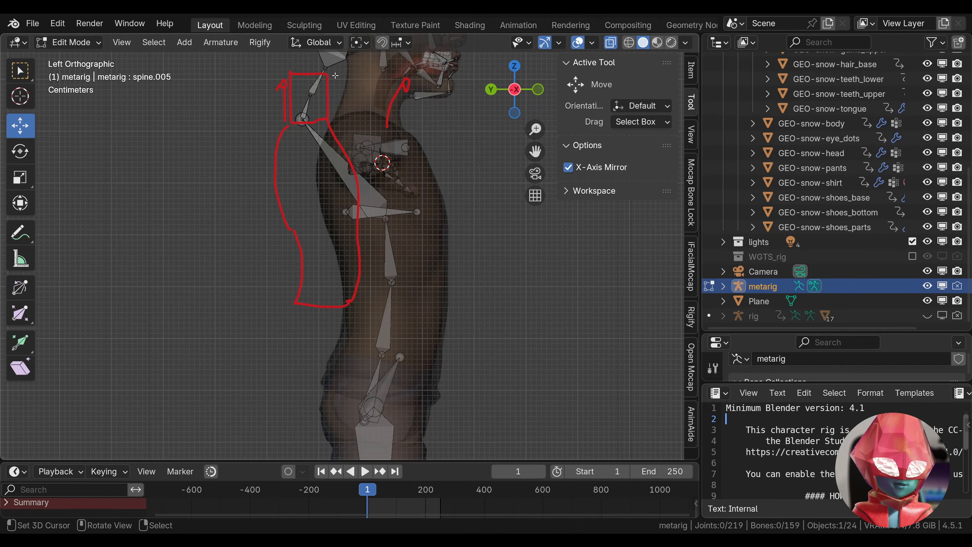
{"action": "key", "text": "ctrl+z"}
{"action": "key", "text": "ctrl+z"}
{"action": "key", "text": "ctrl+z"}
{"action": "key", "text": "ctrl+z"}
{"action": "key", "text": "ctrl+z"}
Clear the red annotations and draw blue horizontal arrows from the spine.001–spine.002 joint toward the belly and the back in right side view.
{"action": "middle_click_drag", "start_coordinate": [409, 248], "coordinate": [413, 235], "text": "shift"}
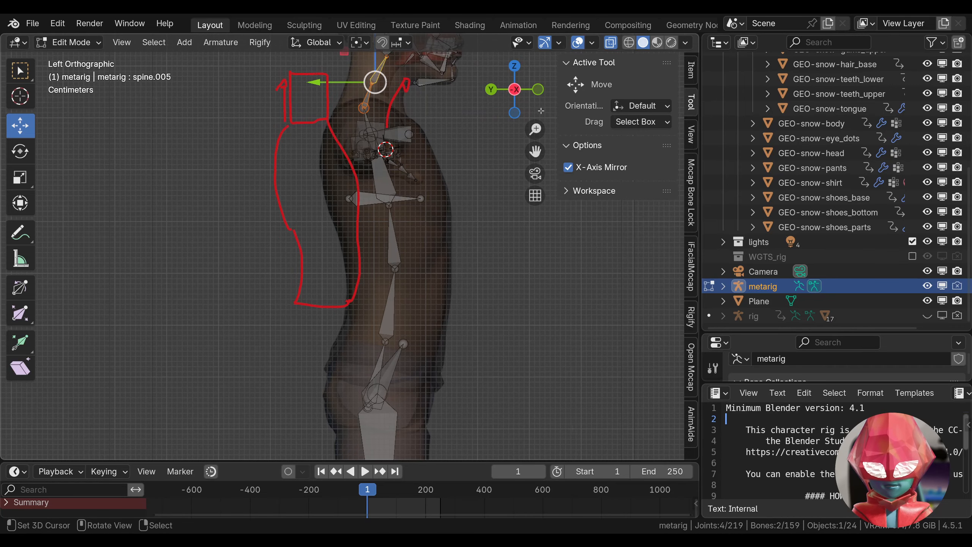
{"action": "left_click", "coordinate": [527, 89]}
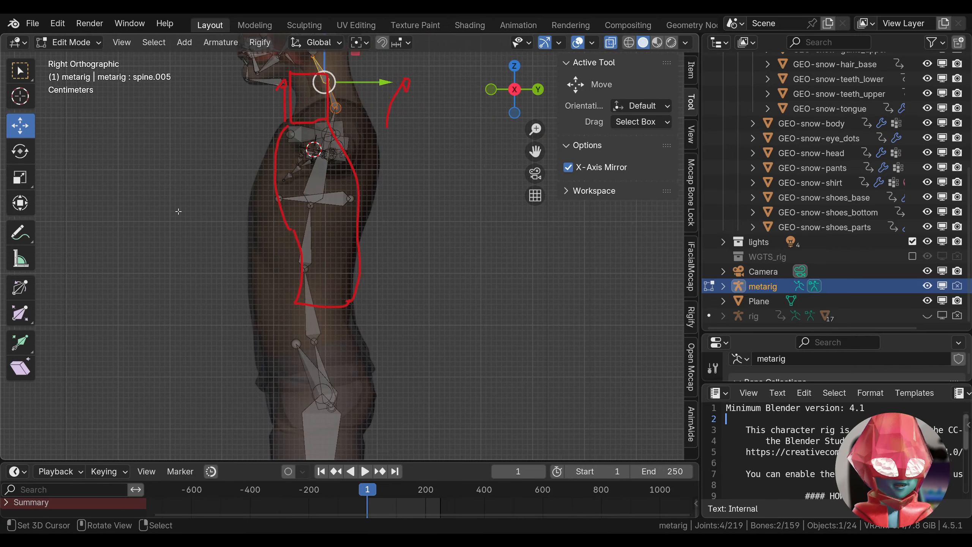
{"action": "left_click", "coordinate": [20, 240]}
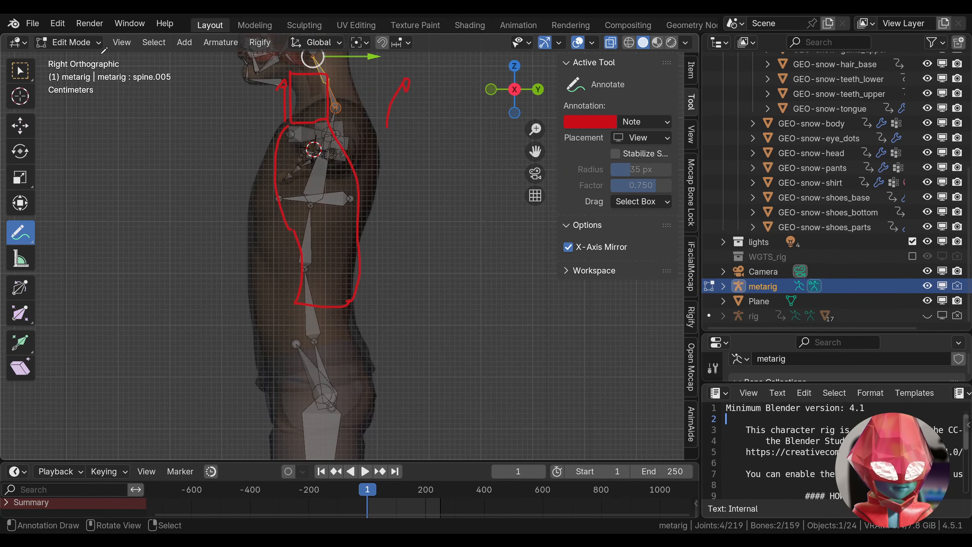
{"action": "left_click", "coordinate": [631, 122]}
{"action": "left_click", "coordinate": [738, 149]}
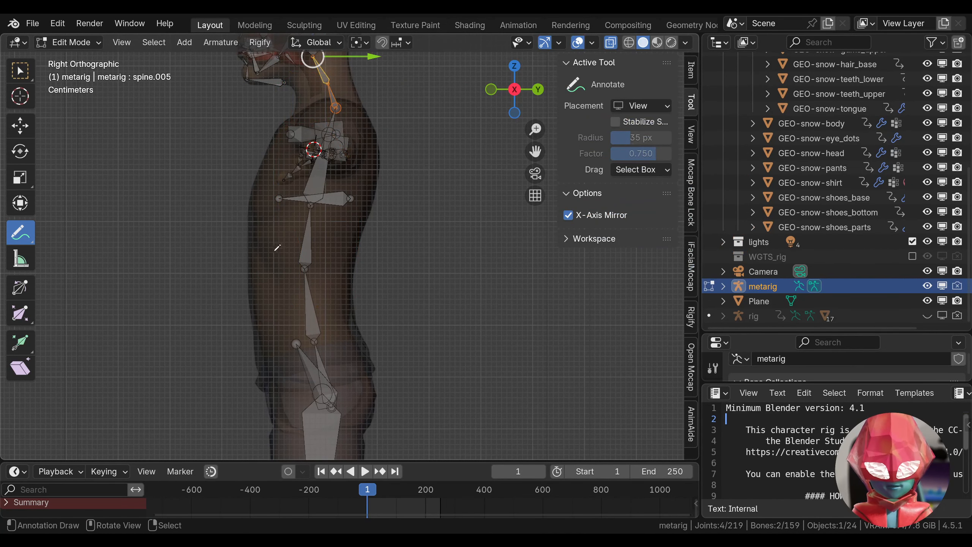
{"action": "left_click_drag", "start_coordinate": [309, 265], "coordinate": [354, 264]}
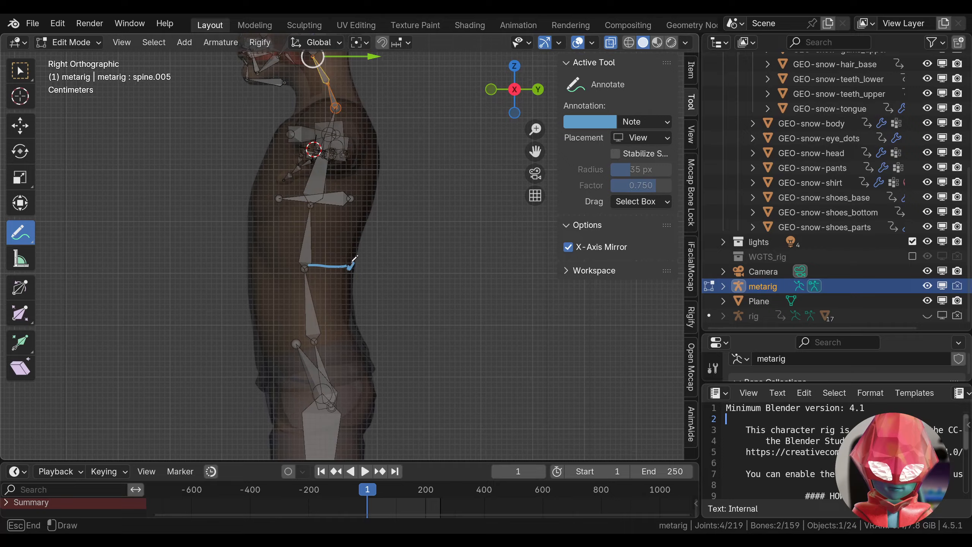
{"action": "left_click_drag", "start_coordinate": [289, 266], "coordinate": [250, 269]}
Try larger Y shifts of the spine.001–spine.002 joint, restore it, and move it about -0.003 m along Y.
{"action": "right_click", "coordinate": [305, 268]}
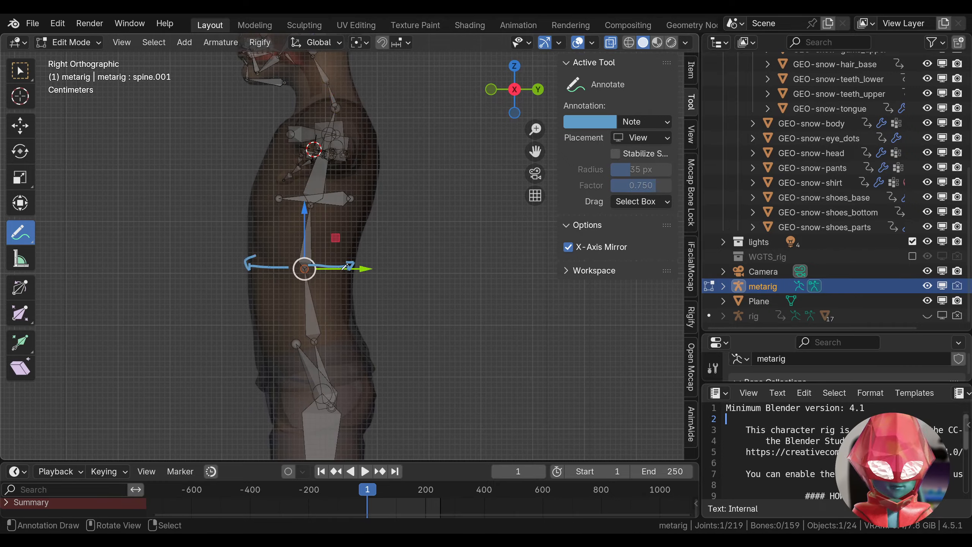
{"action": "key", "text": "g"}
{"action": "key", "text": "y"}
{"action": "left_click", "coordinate": [307, 271]}
{"action": "left_click_drag", "start_coordinate": [308, 269], "coordinate": [357, 264]}
{"action": "key", "text": "ctrl+z"}
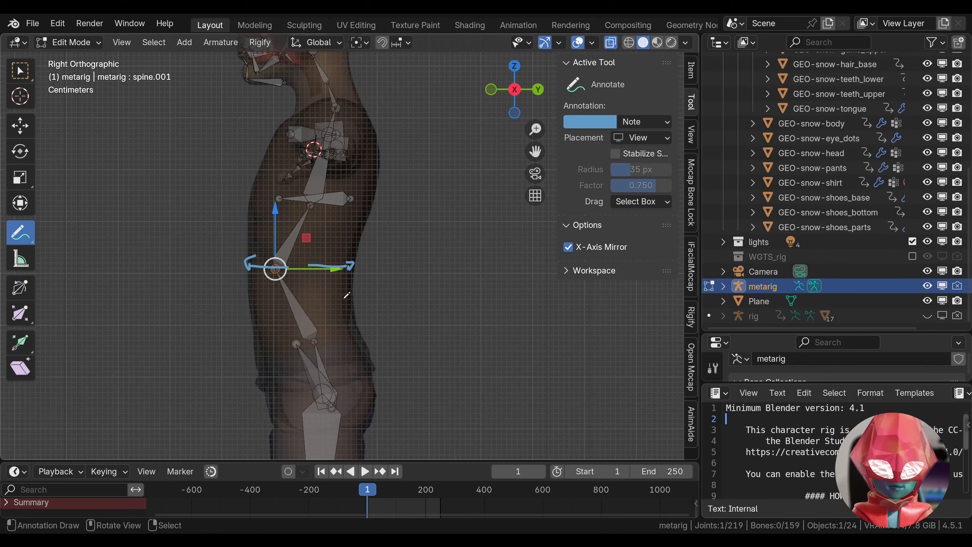
{"action": "key", "text": "ctrl+shift+z"}
{"action": "key", "text": "g"}
{"action": "key", "text": "y"}
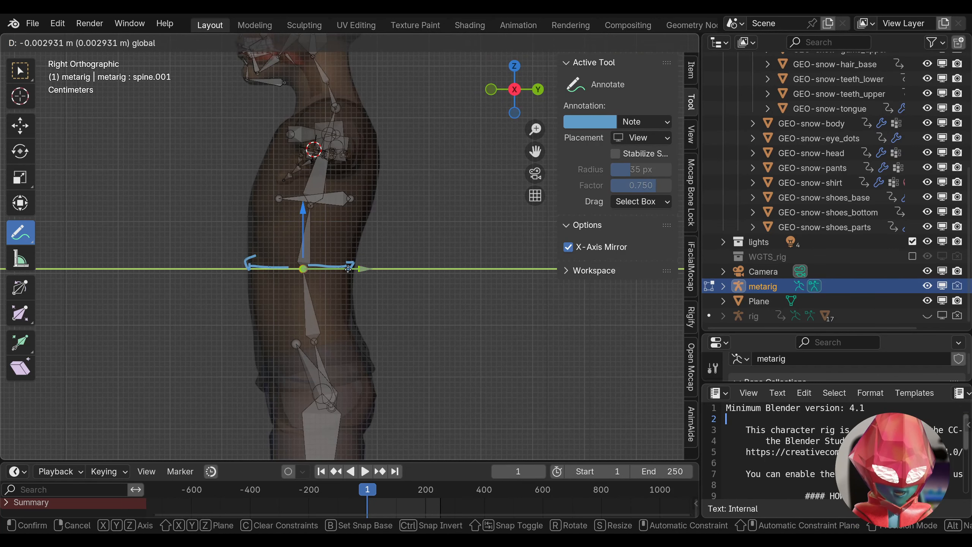
{"action": "left_click", "coordinate": [348, 270]}
Move the outer joint of pelvis.L about -0.006 m along X with mirroring on.
{"action": "left_click_drag", "start_coordinate": [513, 90], "coordinate": [362, 322]}
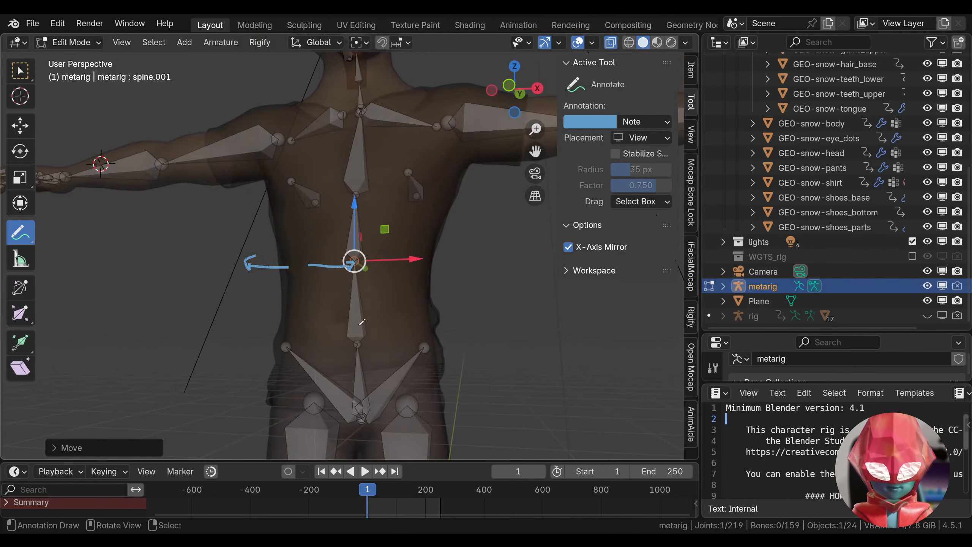
{"action": "right_click", "coordinate": [425, 345]}
{"action": "mouse_move", "coordinate": [455, 351]}
{"action": "middle_mouse_down"}
{"action": "mouse_move", "coordinate": [405, 356]}
{"action": "mouse_move", "coordinate": [468, 338]}
{"action": "middle_mouse_up"}
{"action": "key", "text": "g"}
{"action": "key", "text": "x"}
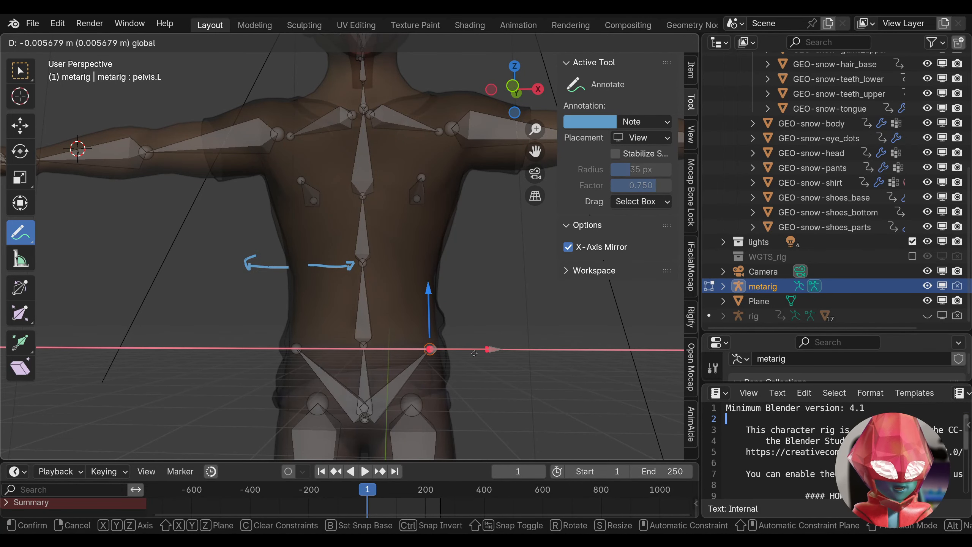
{"action": "left_click", "coordinate": [475, 351]}
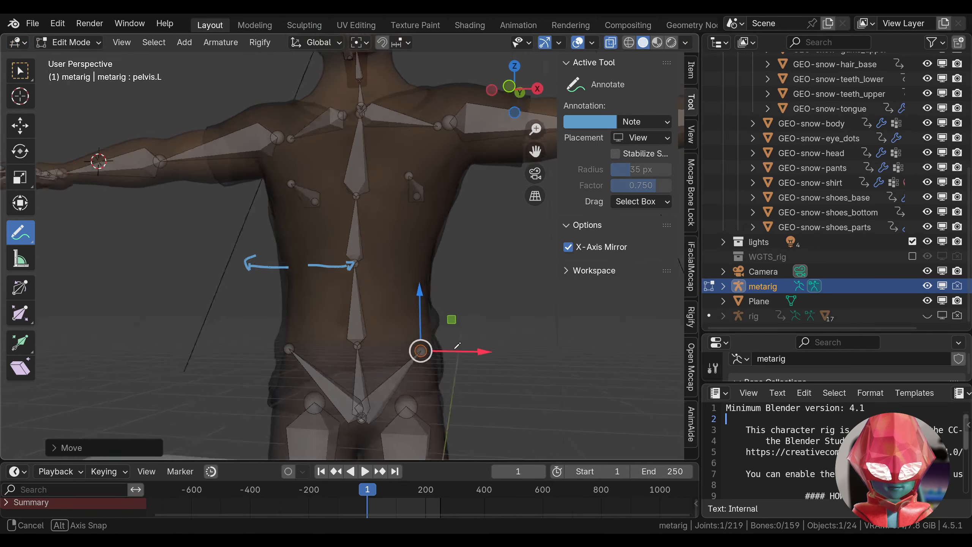
Select the whole breast.L bone and clear the blue annotations.
{"action": "middle_click_drag", "start_coordinate": [475, 351], "coordinate": [478, 153]}
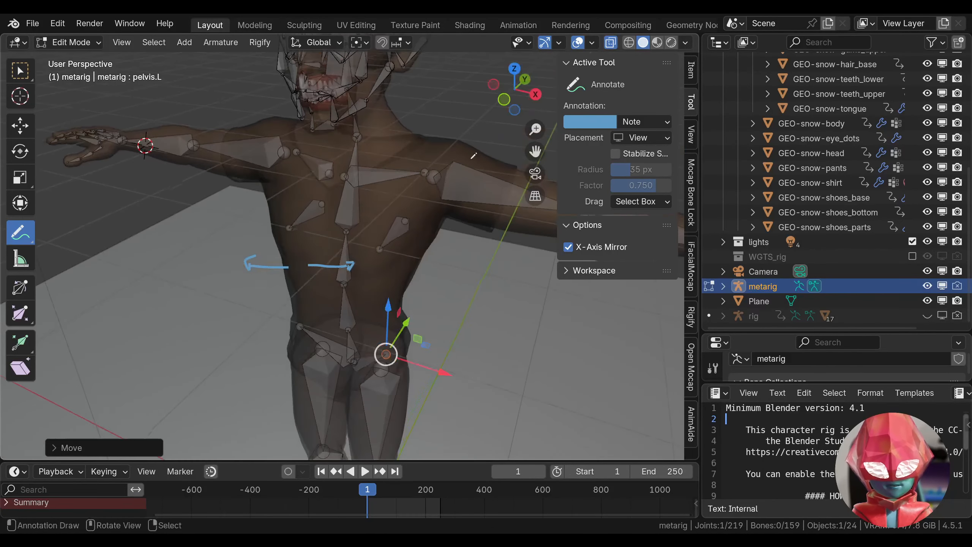
{"action": "right_click", "coordinate": [394, 236]}
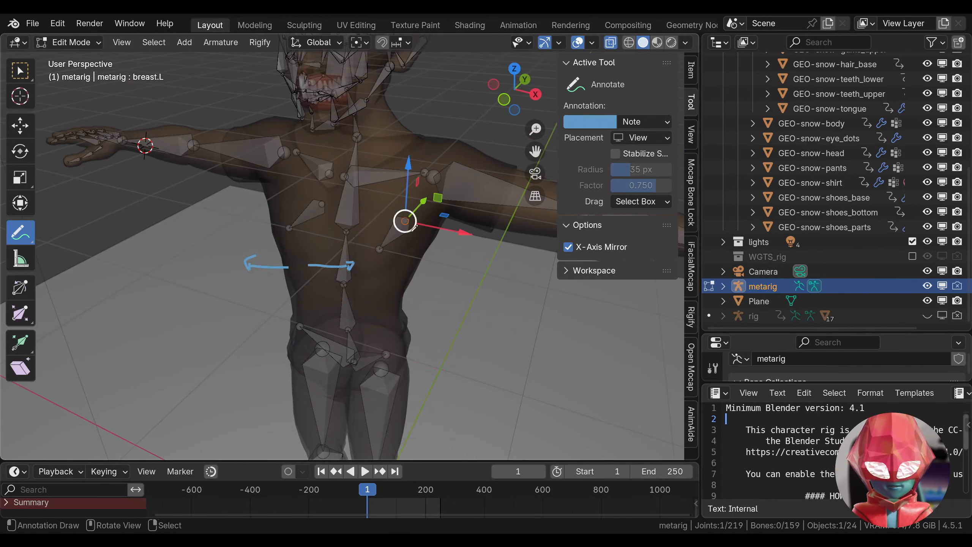
{"action": "middle_click_drag", "start_coordinate": [394, 235], "coordinate": [360, 252]}
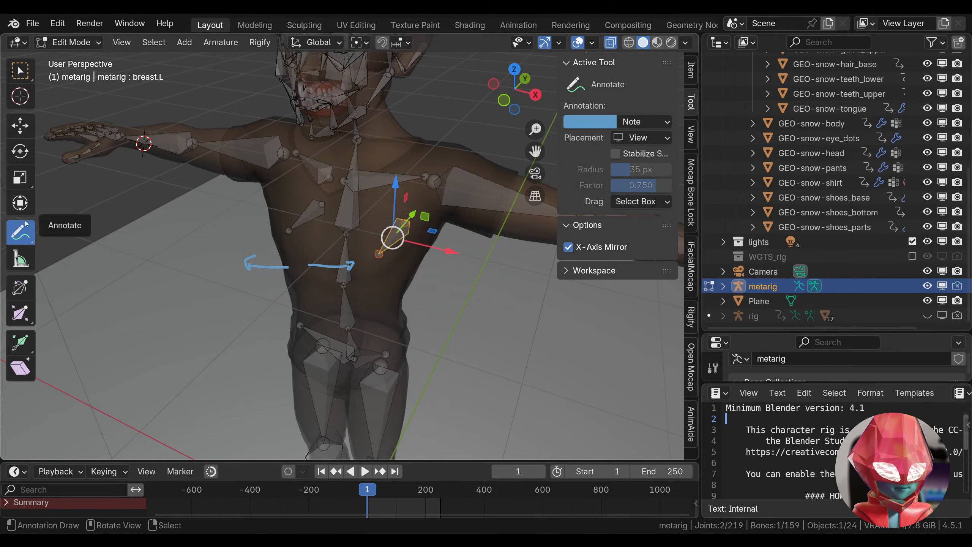
{"action": "left_click", "coordinate": [643, 121]}
{"action": "left_click", "coordinate": [739, 150]}
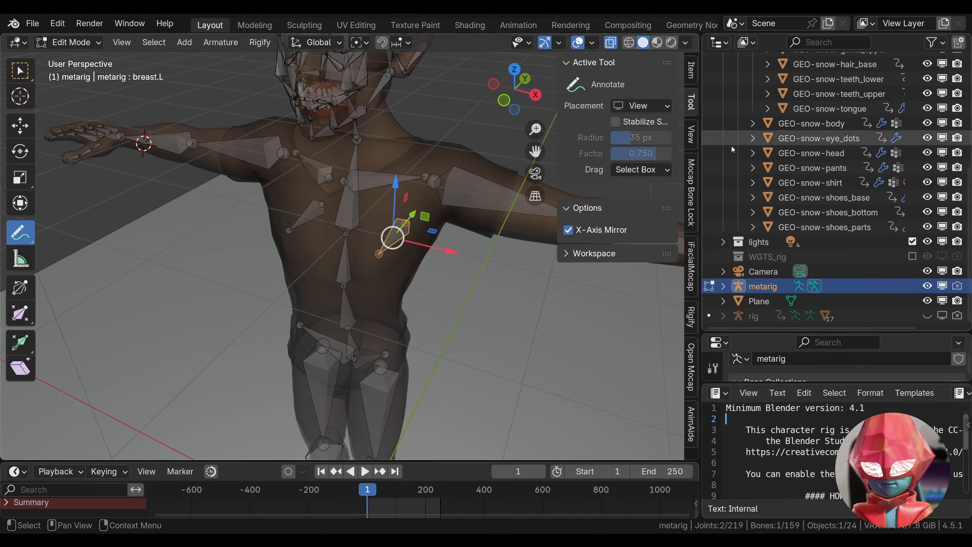
Shift the breast.L bone slightly inward along X and forward along Y inside the chest.
{"action": "left_click_drag", "start_coordinate": [449, 250], "coordinate": [444, 249]}
{"action": "middle_click_drag", "start_coordinate": [443, 249], "coordinate": [352, 238]}
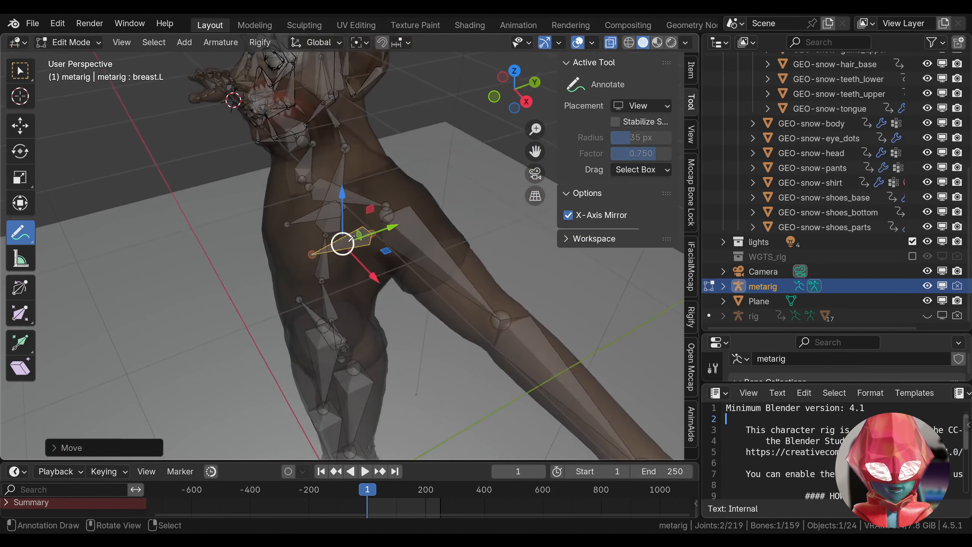
{"action": "left_click_drag", "start_coordinate": [398, 224], "coordinate": [388, 226]}
{"action": "middle_click_drag", "start_coordinate": [389, 226], "coordinate": [369, 217]}
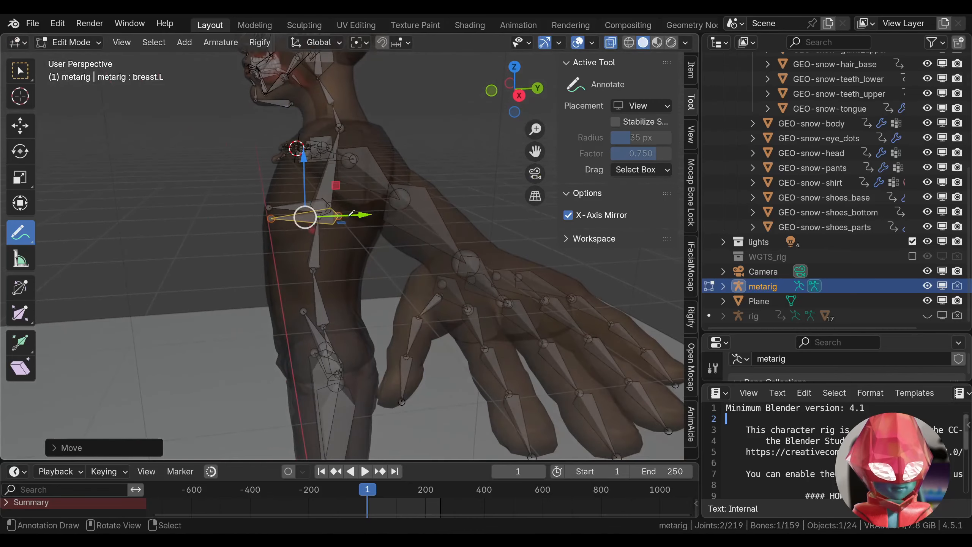
{"action": "left_click_drag", "start_coordinate": [368, 218], "coordinate": [360, 218]}
Select the base joint of breast.L and adjust its position along Y.
{"action": "middle_click_drag", "start_coordinate": [359, 219], "coordinate": [382, 219]}
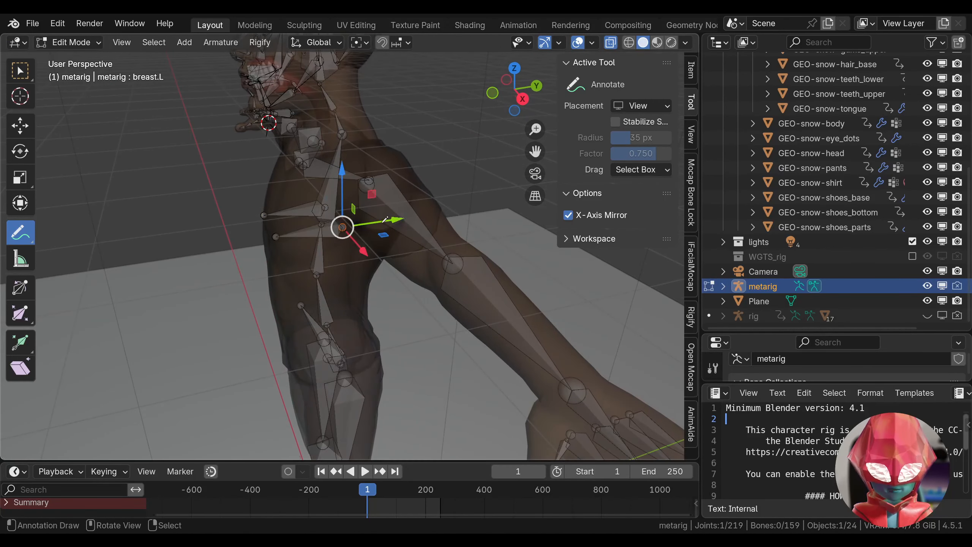
{"action": "left_click_drag", "start_coordinate": [383, 219], "coordinate": [393, 248]}
{"action": "middle_click_drag", "start_coordinate": [436, 239], "coordinate": [337, 209]}
{"action": "left_click_drag", "start_coordinate": [364, 206], "coordinate": [360, 213]}
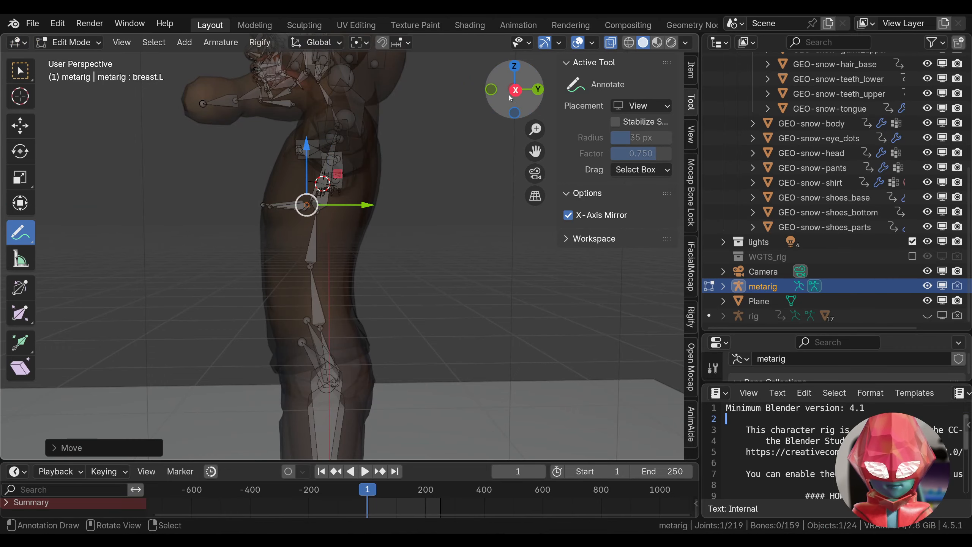
In right side view, turn off X-Ray, hide GEO-snow-shirt, and draw a blue curve along the underside of the chest muscle.
{"action": "left_click", "coordinate": [515, 89]}
{"action": "left_click", "coordinate": [515, 90]}
{"action": "left_click", "coordinate": [610, 43]}
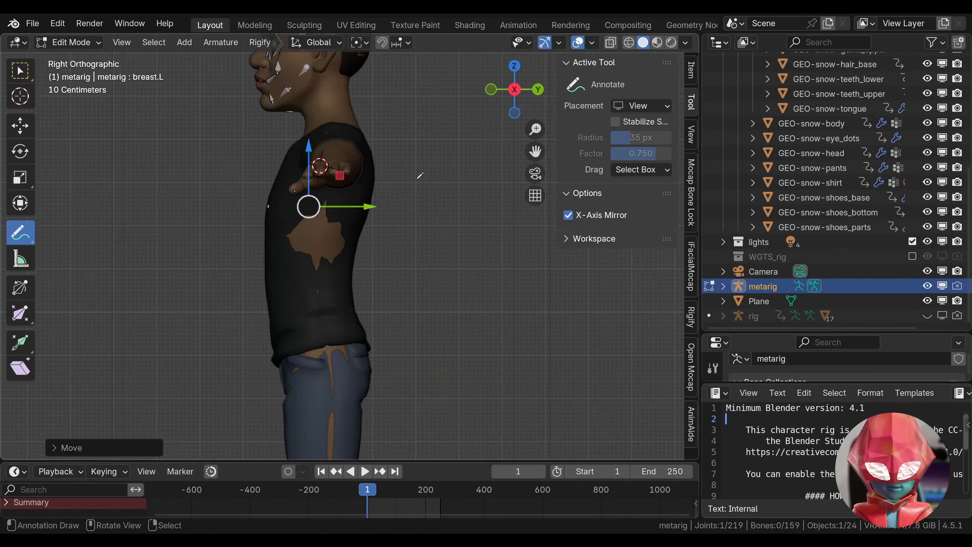
{"action": "scroll", "coordinate": [402, 169], "scroll_direction": "up", "scroll_amount": 5}
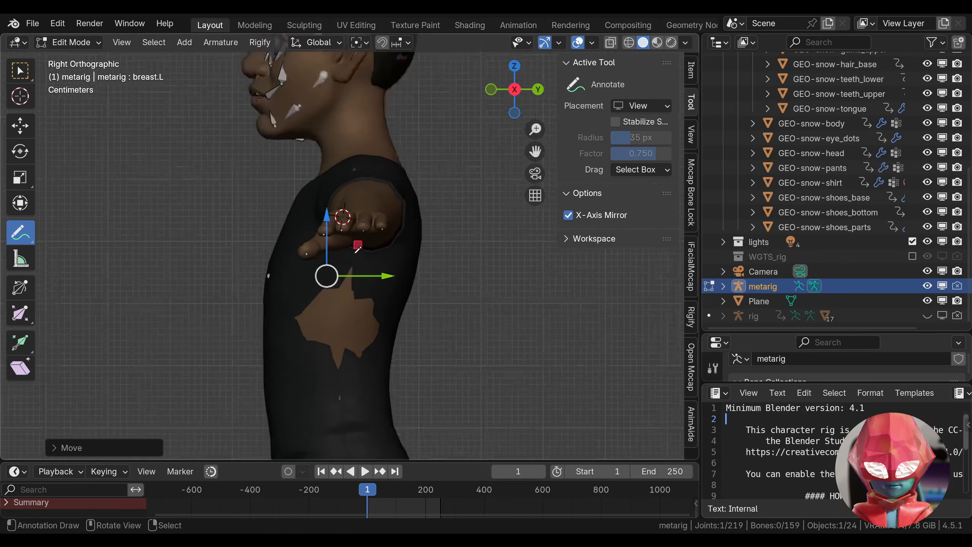
{"action": "scroll", "coordinate": [895, 111], "scroll_direction": "up", "scroll_amount": 8}
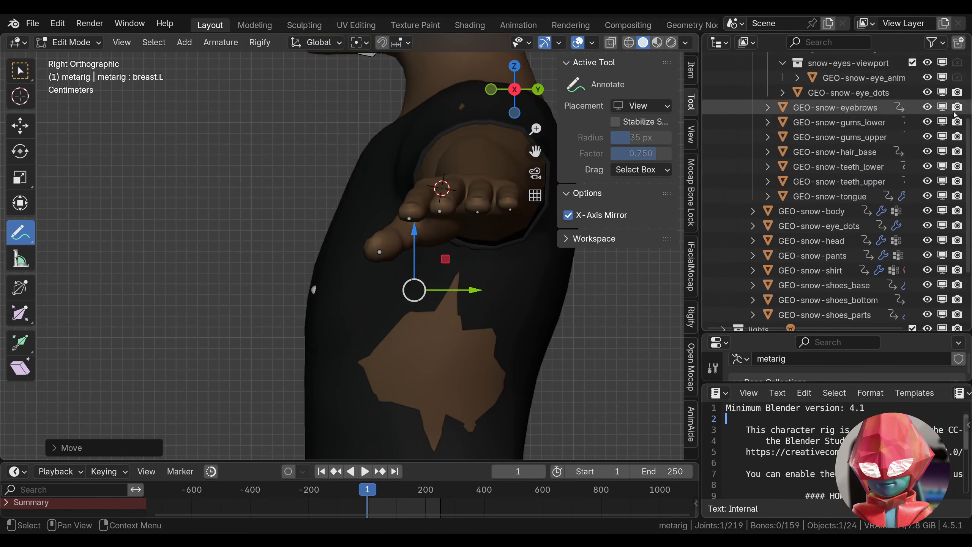
{"action": "scroll", "coordinate": [911, 167], "scroll_direction": "down", "scroll_amount": 7}
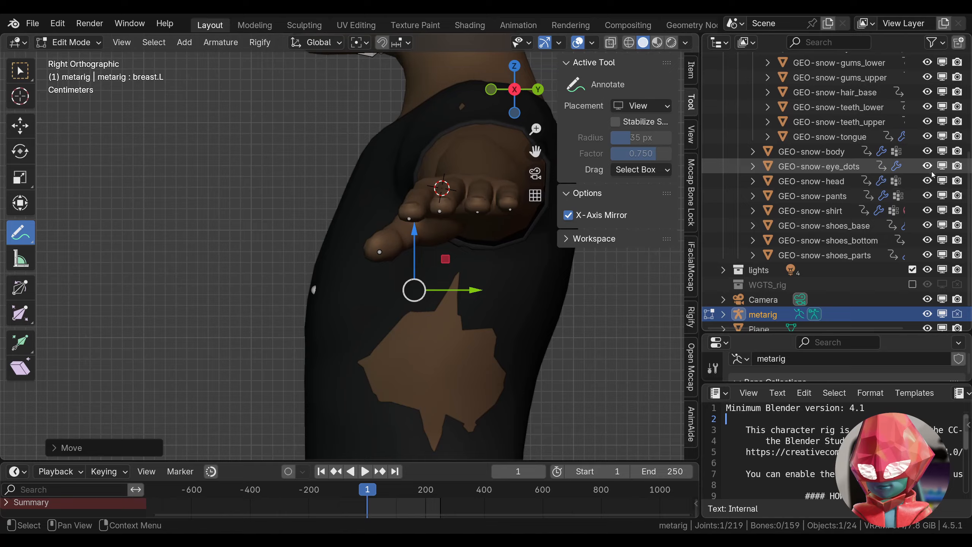
{"action": "left_click", "coordinate": [926, 210]}
{"action": "left_click_drag", "start_coordinate": [320, 330], "coordinate": [423, 255]}
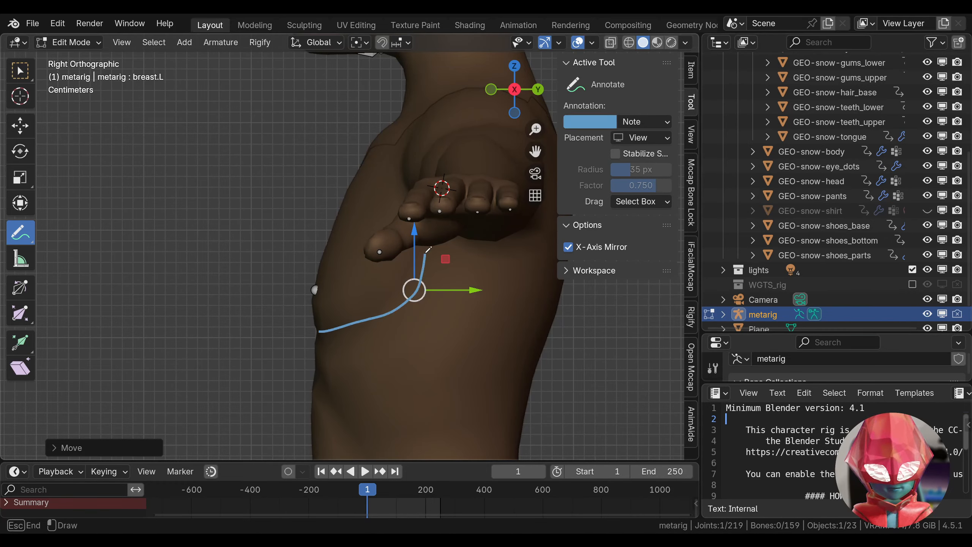
Turn X-Ray back on, nudge the breast.L base joint, and sketch a blue shoulder outline and a small arrow at the chest spine joint.
{"action": "key", "text": "alt+z"}
{"action": "left_click_drag", "start_coordinate": [469, 289], "coordinate": [467, 294]}
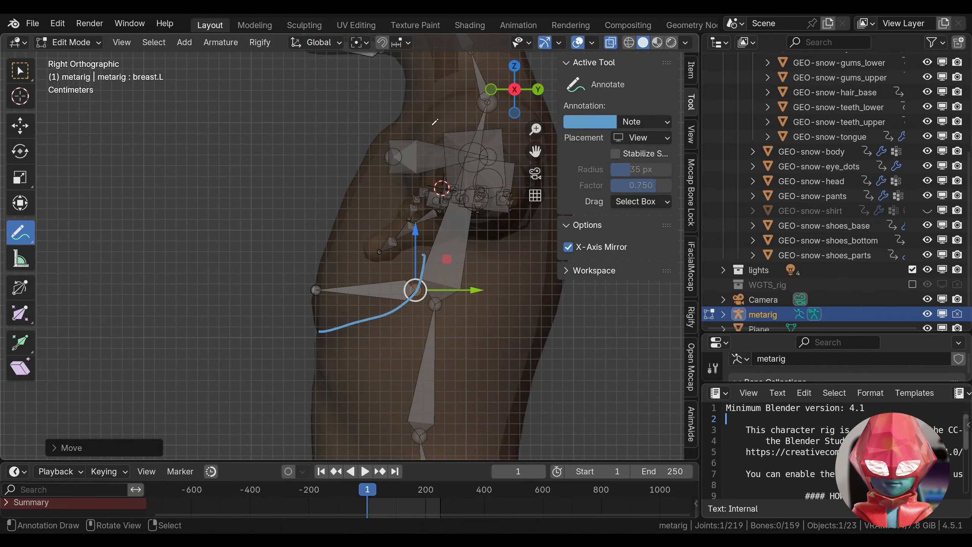
{"action": "mouse_move", "coordinate": [434, 122]}
{"action": "left_mouse_down"}
{"action": "mouse_move", "coordinate": [528, 226]}
{"action": "mouse_move", "coordinate": [537, 214]}
{"action": "mouse_move", "coordinate": [451, 101]}
{"action": "left_mouse_up"}
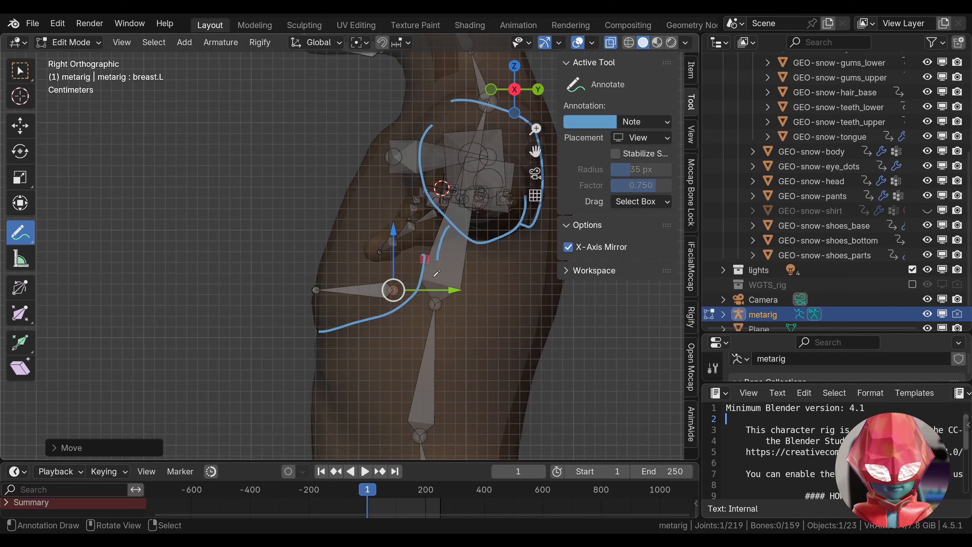
{"action": "mouse_move", "coordinate": [438, 290]}
{"action": "left_mouse_down"}
{"action": "mouse_move", "coordinate": [433, 314]}
{"action": "mouse_move", "coordinate": [447, 323]}
{"action": "mouse_move", "coordinate": [455, 312]}
{"action": "left_mouse_up"}
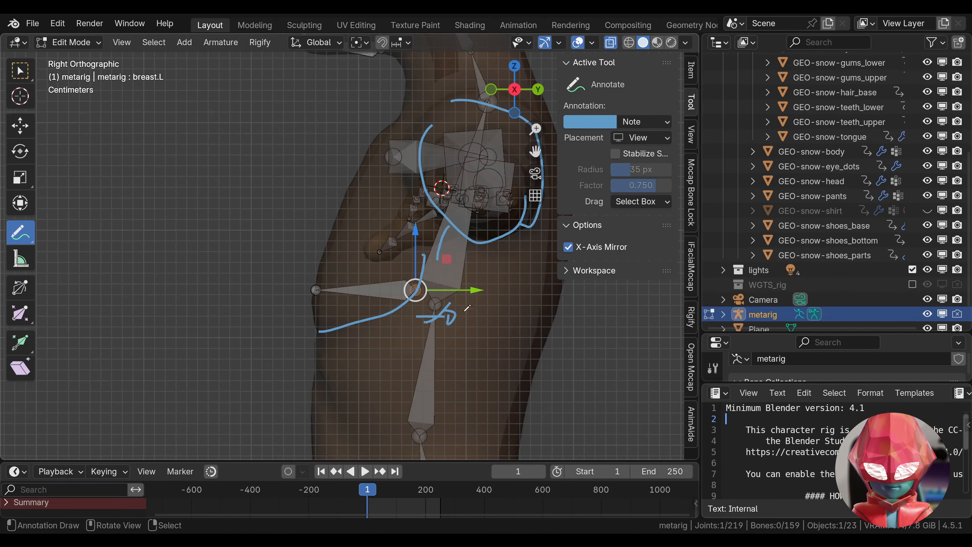
Clear the blue annotations and move the breast.L tip joint slightly outward along X and down along Z.
{"action": "left_click", "coordinate": [649, 125]}
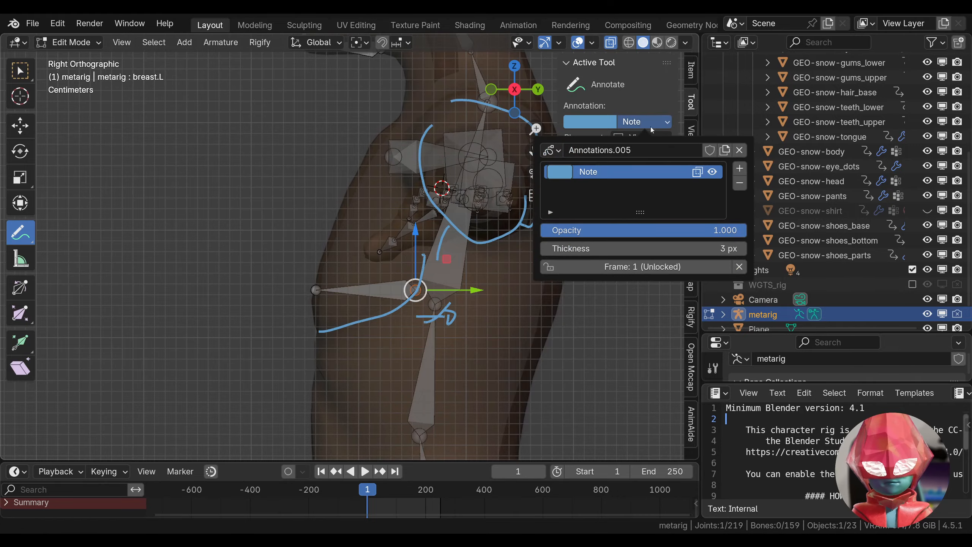
{"action": "left_click", "coordinate": [740, 150]}
{"action": "middle_click_drag", "start_coordinate": [452, 299], "coordinate": [464, 333]}
{"action": "right_click", "coordinate": [441, 314]}
{"action": "mouse_move", "coordinate": [486, 320]}
{"action": "left_mouse_down"}
{"action": "mouse_move", "coordinate": [513, 321]}
{"action": "mouse_move", "coordinate": [504, 319]}
{"action": "left_mouse_up"}
{"action": "middle_click_drag", "start_coordinate": [504, 320], "coordinate": [605, 270]}
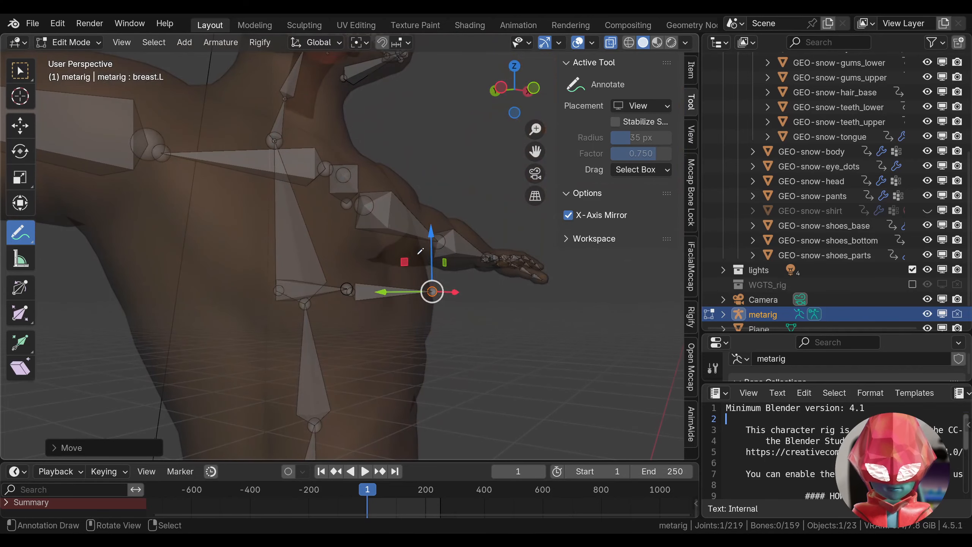
{"action": "left_click_drag", "start_coordinate": [420, 251], "coordinate": [421, 260]}
{"action": "middle_click_drag", "start_coordinate": [421, 261], "coordinate": [367, 318]}
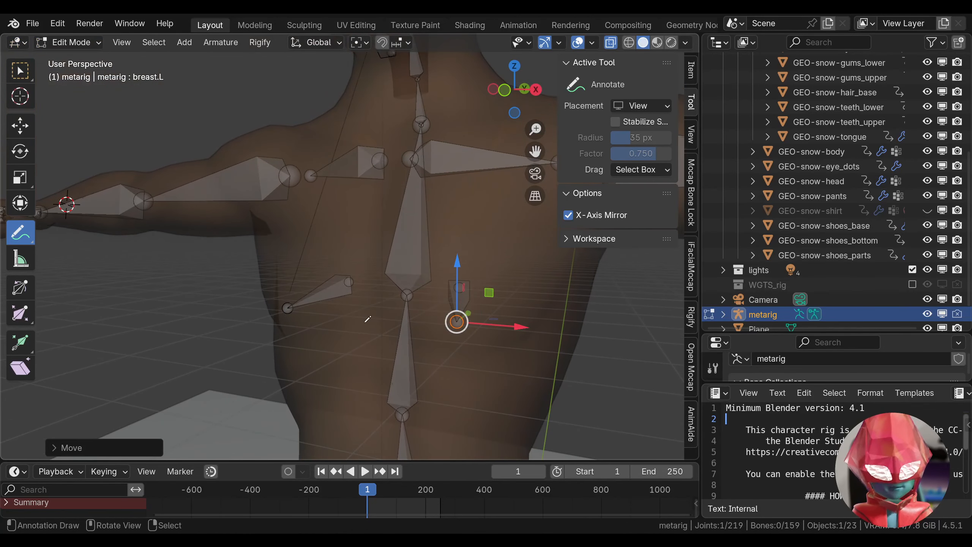
Move the inner joint of shoulder.L about 0.06 m back along Y and nudge it toward the body's centre line.
{"action": "middle_click_drag", "start_coordinate": [444, 321], "coordinate": [459, 282]}
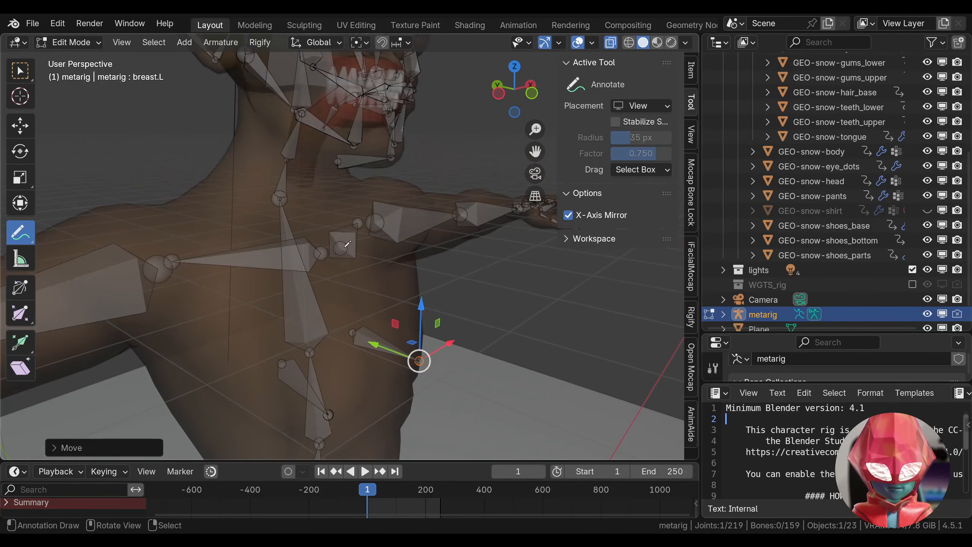
{"action": "left_click", "coordinate": [337, 250]}
{"action": "middle_click_drag", "start_coordinate": [337, 250], "coordinate": [337, 243]}
{"action": "key", "text": "g"}
{"action": "key", "text": "y"}
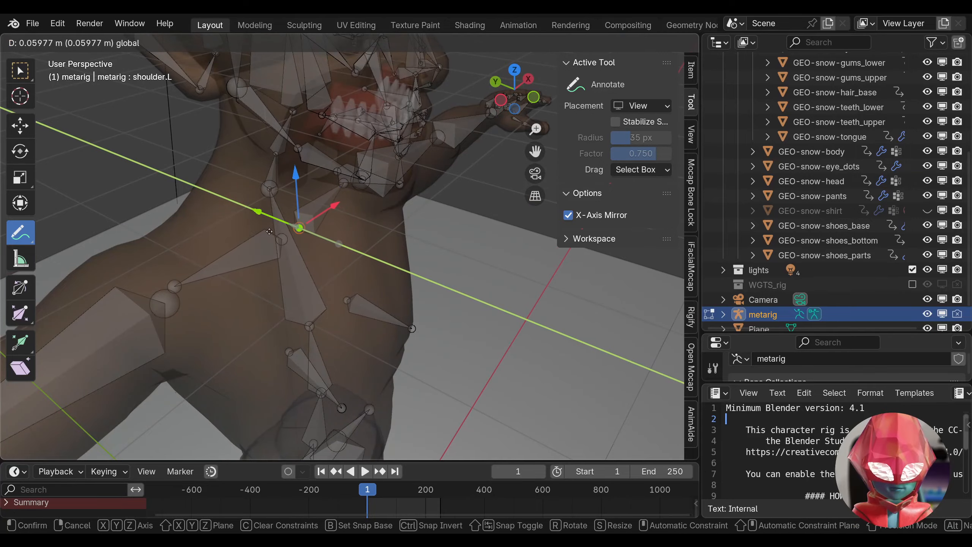
{"action": "left_click", "coordinate": [269, 232]}
{"action": "middle_click_drag", "start_coordinate": [269, 231], "coordinate": [147, 257]}
{"action": "left_click_drag", "start_coordinate": [359, 245], "coordinate": [354, 245]}
Draw a blue vertical line along the sternum and a sloping line beneath each shoulder bone.
{"action": "left_click_drag", "start_coordinate": [349, 384], "coordinate": [343, 187]}
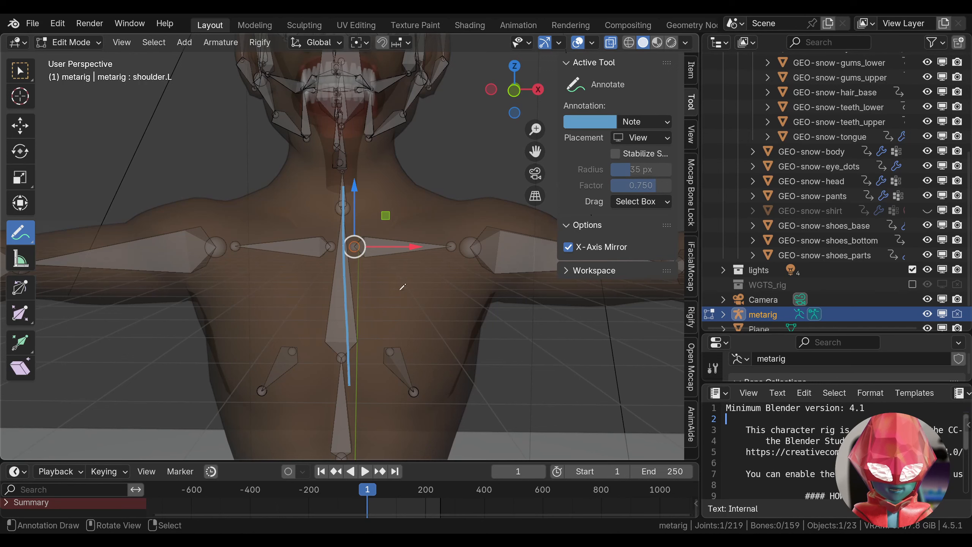
{"action": "left_click_drag", "start_coordinate": [367, 282], "coordinate": [457, 265]}
{"action": "left_click_drag", "start_coordinate": [309, 283], "coordinate": [194, 242]}
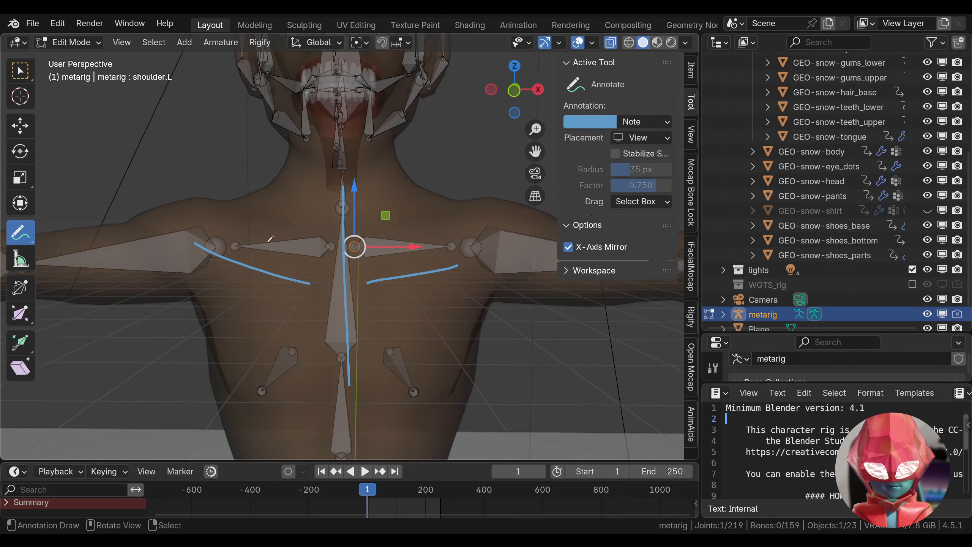
Shift the inner joint of shoulder.L along Y and draw blue outlines along both collarbones.
{"action": "mouse_move", "coordinate": [385, 217]}
{"action": "middle_mouse_down"}
{"action": "mouse_move", "coordinate": [397, 251]}
{"action": "mouse_move", "coordinate": [299, 219]}
{"action": "mouse_move", "coordinate": [432, 207]}
{"action": "middle_mouse_up"}
{"action": "key", "text": "g"}
{"action": "key", "text": "y"}
{"action": "left_click", "coordinate": [309, 227]}
{"action": "mouse_move", "coordinate": [443, 209]}
{"action": "left_mouse_down"}
{"action": "mouse_move", "coordinate": [365, 225]}
{"action": "mouse_move", "coordinate": [424, 221]}
{"action": "left_mouse_up"}
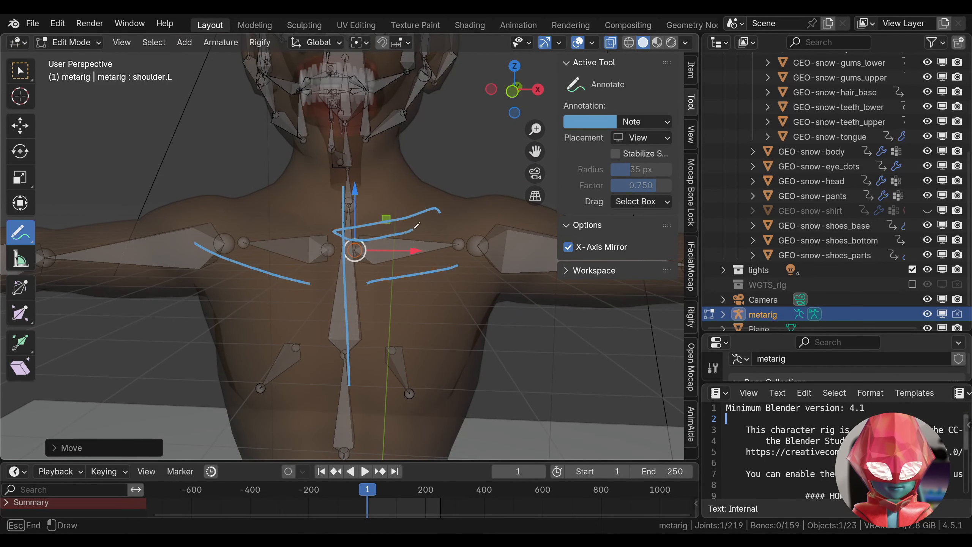
{"action": "mouse_move", "coordinate": [320, 227]}
{"action": "left_mouse_down"}
{"action": "mouse_move", "coordinate": [263, 192]}
{"action": "mouse_move", "coordinate": [251, 209]}
{"action": "mouse_move", "coordinate": [304, 228]}
{"action": "left_mouse_up"}
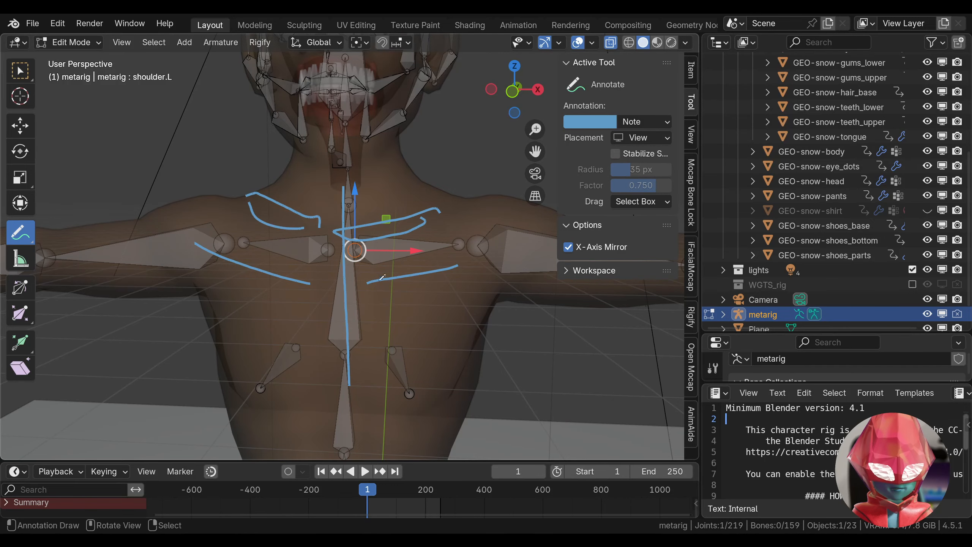
Raise the outer joint of shoulder.L to follow the slope of the collarbone outline.
{"action": "mouse_move", "coordinate": [304, 227]}
{"action": "middle_mouse_down"}
{"action": "mouse_move", "coordinate": [355, 221]}
{"action": "mouse_move", "coordinate": [358, 238]}
{"action": "mouse_move", "coordinate": [340, 238]}
{"action": "mouse_move", "coordinate": [350, 245]}
{"action": "middle_mouse_up"}
{"action": "left_click_drag", "start_coordinate": [305, 234], "coordinate": [315, 236]}
{"action": "middle_click_drag", "start_coordinate": [349, 225], "coordinate": [436, 224]}
{"action": "key", "text": "alt+z"}
{"action": "left_click_drag", "start_coordinate": [496, 215], "coordinate": [496, 198]}
{"action": "mouse_move", "coordinate": [501, 200]}
{"action": "middle_mouse_down"}
{"action": "mouse_move", "coordinate": [539, 228]}
{"action": "mouse_move", "coordinate": [570, 154]}
{"action": "mouse_move", "coordinate": [411, 254]}
{"action": "mouse_move", "coordinate": [417, 215]}
{"action": "middle_mouse_up"}
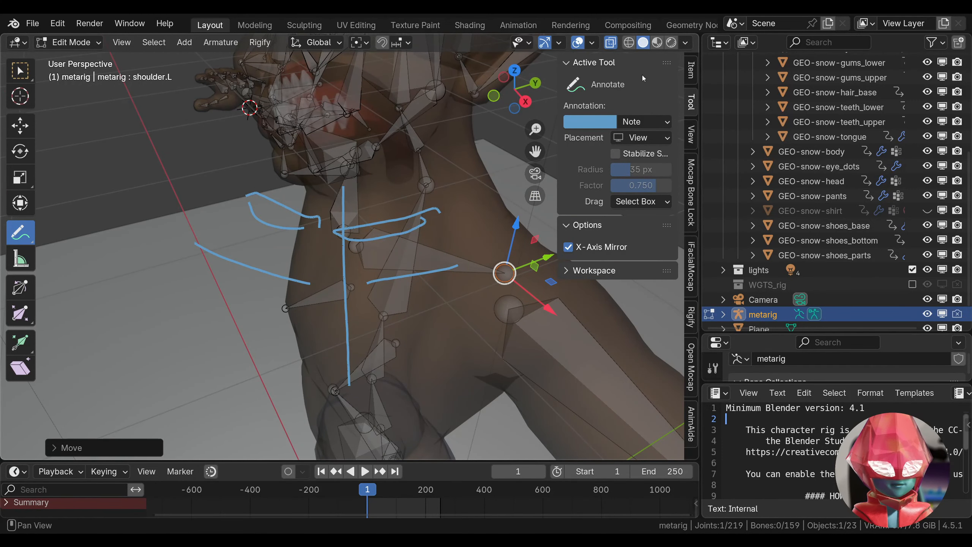
Clear the annotations and sketch two curved blue lines along the collarbone between the neck base and the outer joint of shoulder.L.
{"action": "left_click", "coordinate": [659, 122]}
{"action": "left_click", "coordinate": [739, 149]}
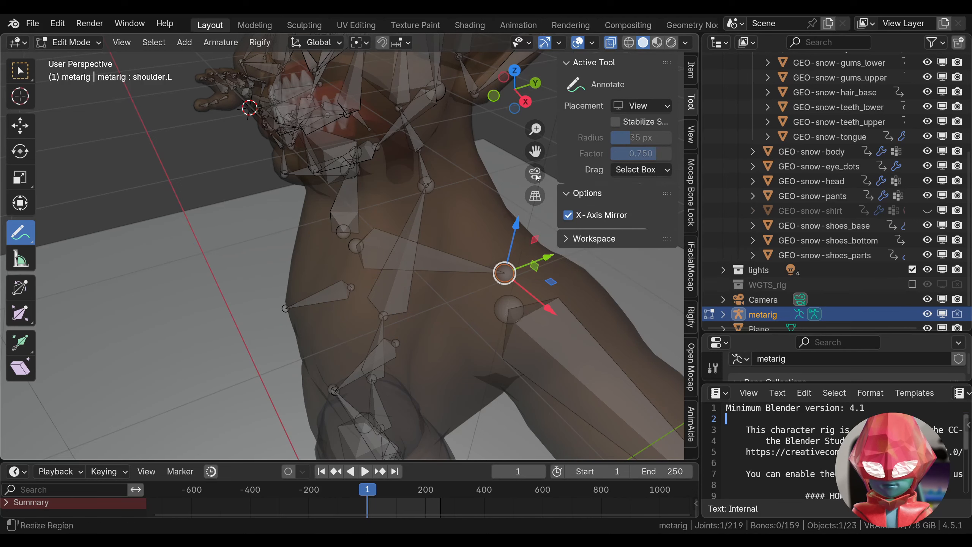
{"action": "left_click_drag", "start_coordinate": [414, 195], "coordinate": [492, 269]}
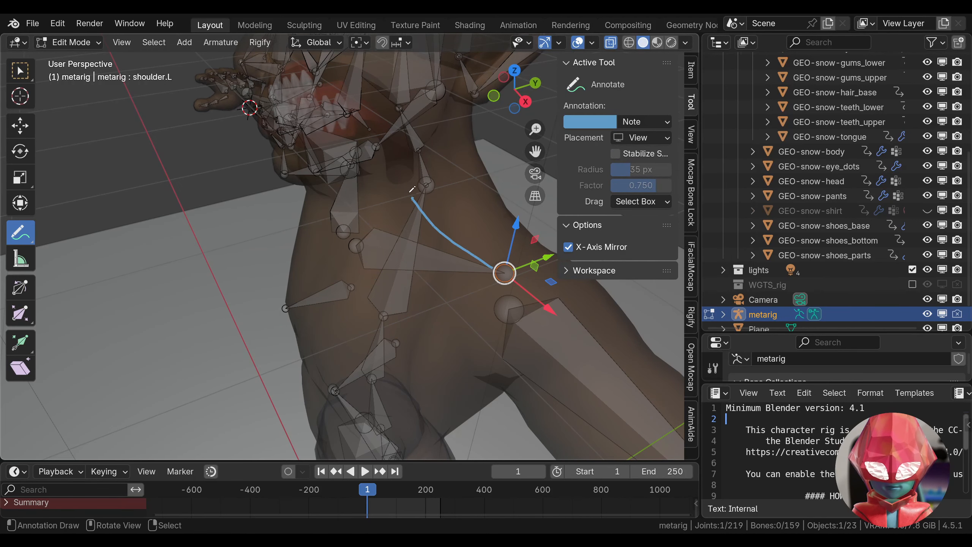
{"action": "left_click_drag", "start_coordinate": [406, 199], "coordinate": [479, 266]}
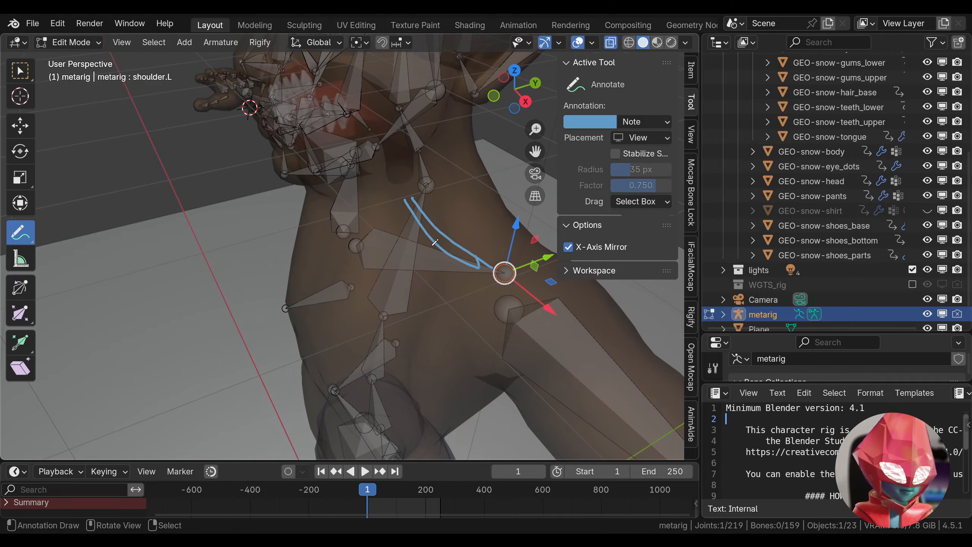
{"action": "mouse_move", "coordinate": [435, 242]}
{"action": "middle_mouse_down"}
{"action": "mouse_move", "coordinate": [468, 206]}
{"action": "mouse_move", "coordinate": [456, 226]}
{"action": "middle_mouse_up"}
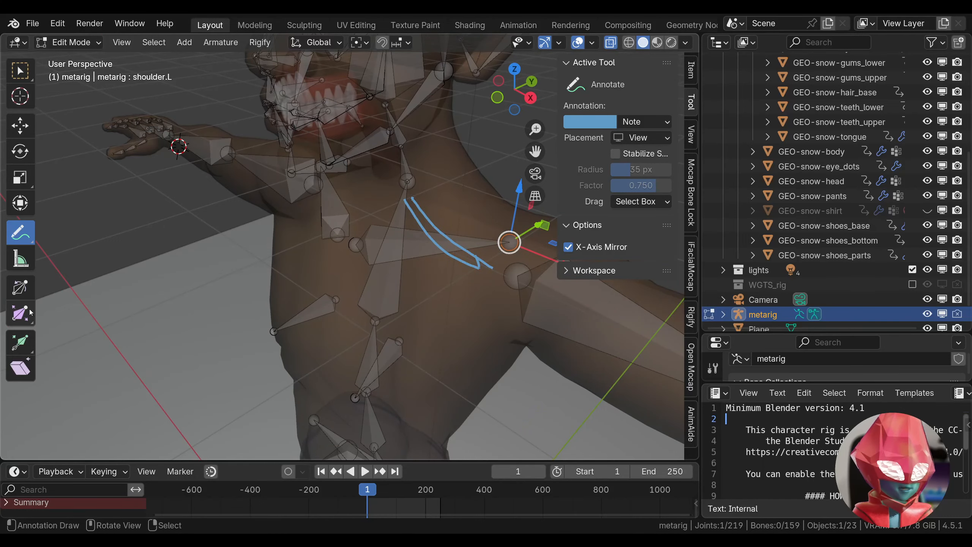
Clear the annotations and draw a blue collarbone outline around shoulder.L, from the sternum up to its outer joint.
{"action": "left_click", "coordinate": [667, 124]}
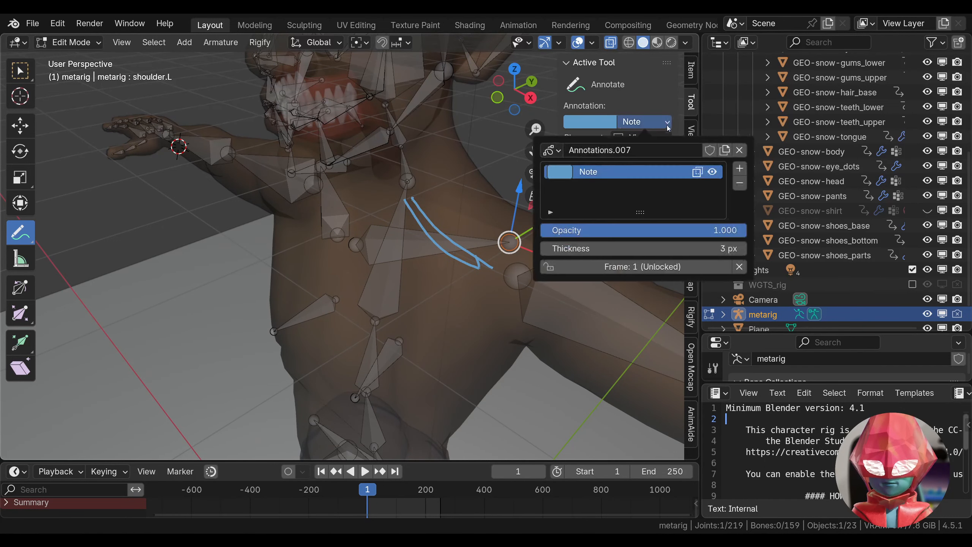
{"action": "left_click_drag", "start_coordinate": [512, 88], "coordinate": [501, 100]}
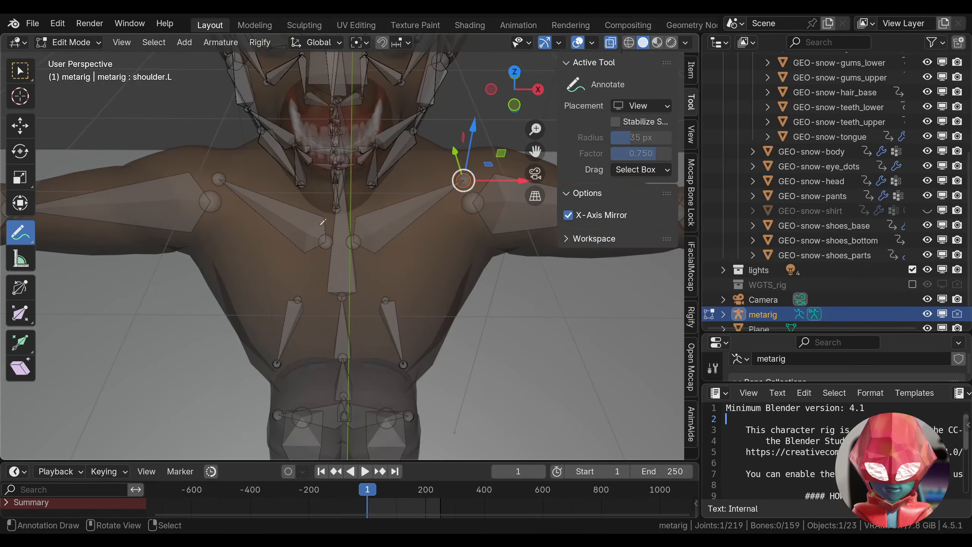
{"action": "mouse_move", "coordinate": [455, 194]}
{"action": "left_mouse_down"}
{"action": "mouse_move", "coordinate": [382, 229]}
{"action": "mouse_move", "coordinate": [354, 232]}
{"action": "mouse_move", "coordinate": [474, 168]}
{"action": "left_mouse_up"}
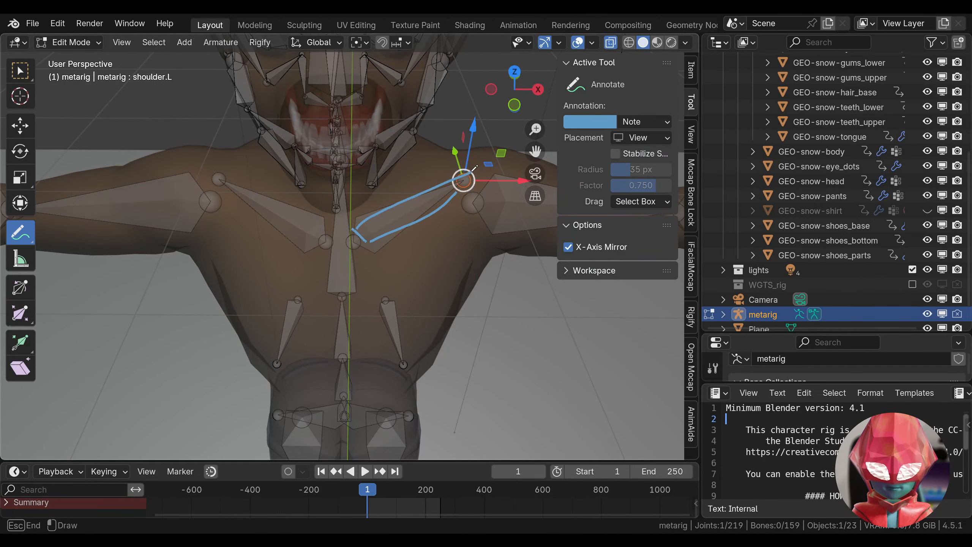
Select the inner joint of shoulder.L and nudge it to the inner end of the collarbone.
{"action": "right_click", "coordinate": [353, 234]}
{"action": "middle_click_drag", "start_coordinate": [354, 234], "coordinate": [383, 284]}
{"action": "right_click", "coordinate": [353, 233]}
{"action": "left_click_drag", "start_coordinate": [396, 225], "coordinate": [405, 221]}
{"action": "middle_click_drag", "start_coordinate": [319, 284], "coordinate": [379, 247]}
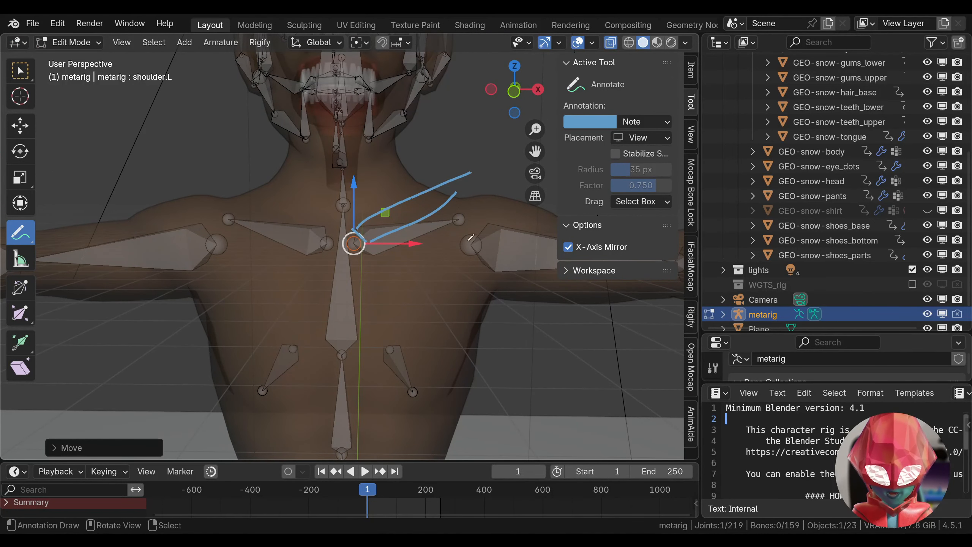
Nudge the outer joint of shoulder.L slightly in the right orthographic view, and clear the annotations.
{"action": "mouse_move", "coordinate": [460, 195]}
{"action": "middle_mouse_down"}
{"action": "mouse_move", "coordinate": [293, 247]}
{"action": "mouse_move", "coordinate": [320, 222]}
{"action": "middle_mouse_up"}
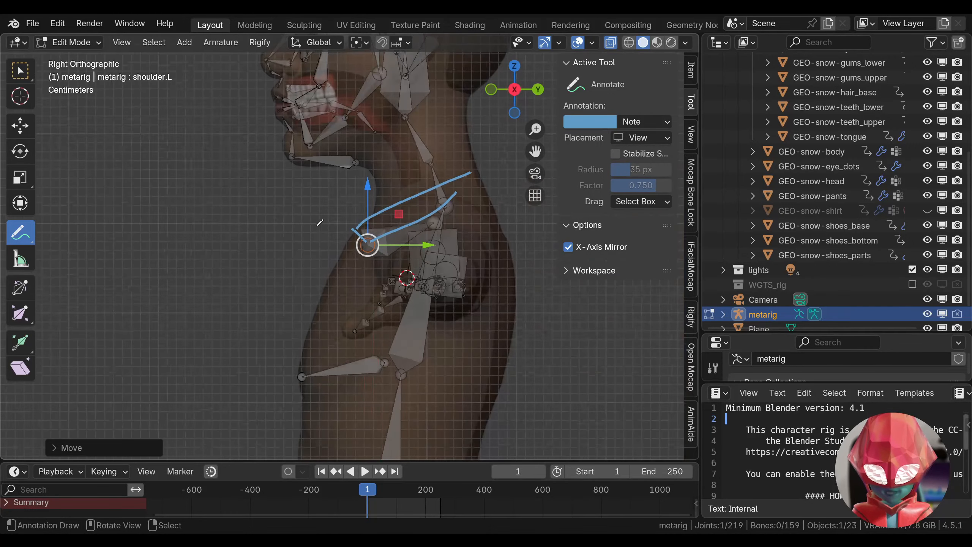
{"action": "right_click", "coordinate": [433, 222]}
{"action": "mouse_move", "coordinate": [479, 221]}
{"action": "left_mouse_down"}
{"action": "mouse_move", "coordinate": [548, 226]}
{"action": "mouse_move", "coordinate": [476, 226]}
{"action": "left_mouse_up"}
{"action": "mouse_move", "coordinate": [438, 253]}
{"action": "middle_mouse_down"}
{"action": "mouse_move", "coordinate": [526, 271]}
{"action": "mouse_move", "coordinate": [498, 272]}
{"action": "middle_mouse_up"}
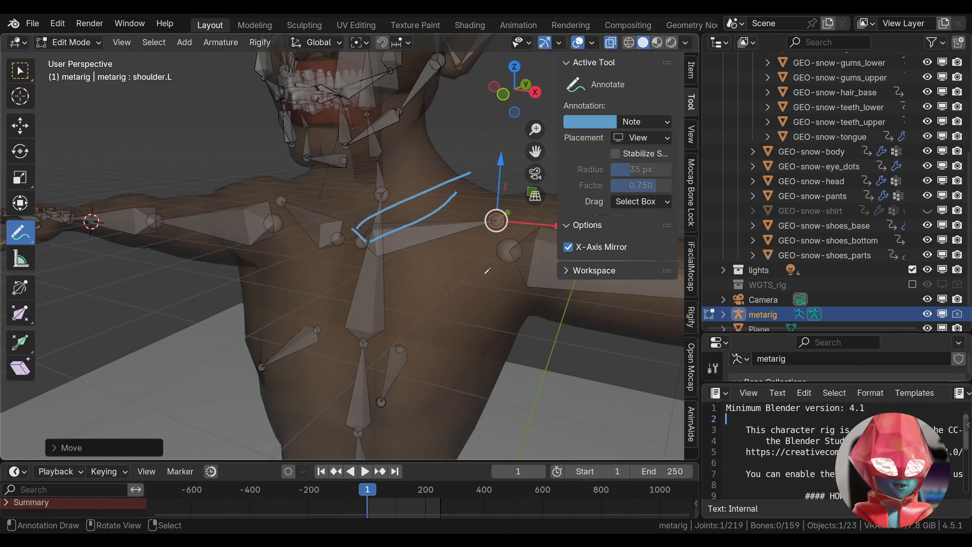
{"action": "left_click", "coordinate": [642, 121]}
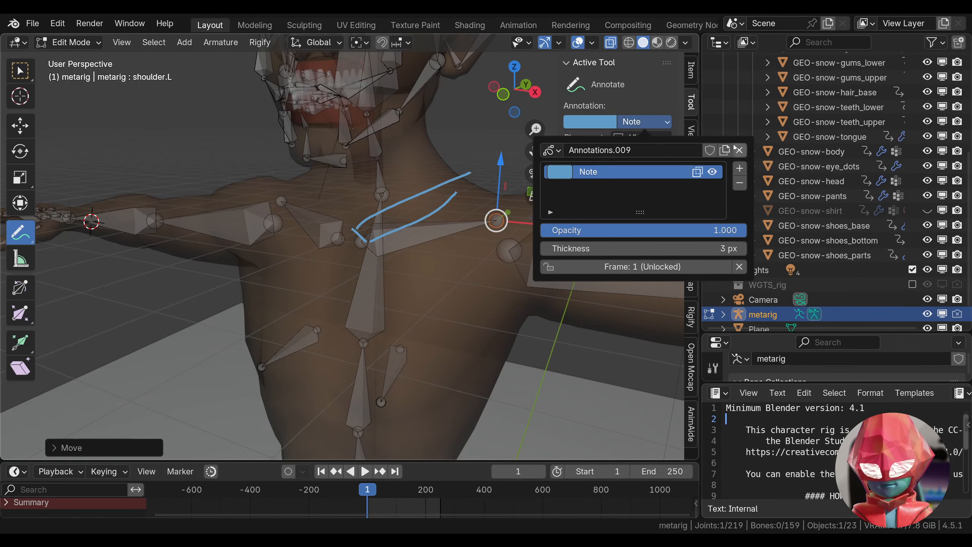
{"action": "left_click", "coordinate": [739, 150]}
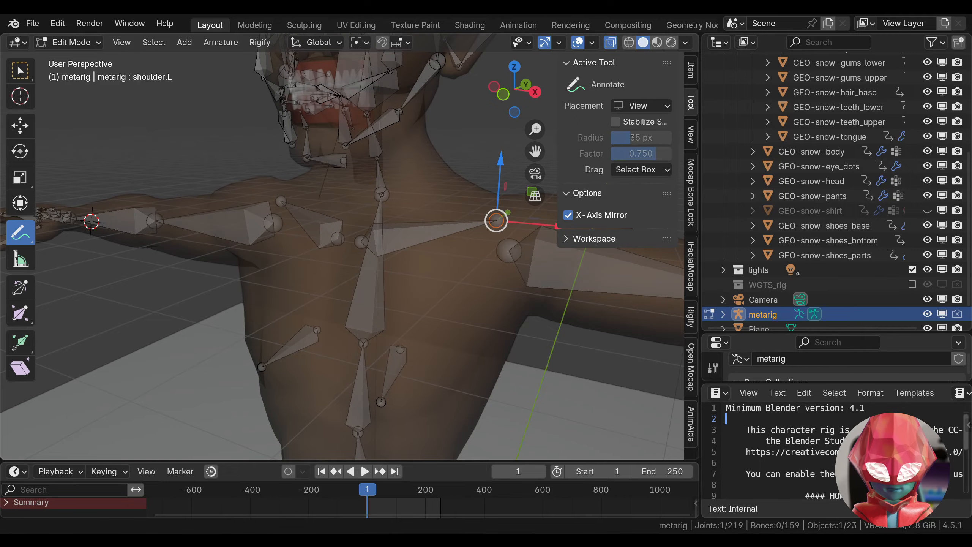
Enable the Wireframe overlay for the whole character and turn off X-Ray.
{"action": "scroll", "coordinate": [447, 299], "scroll_direction": "down", "scroll_amount": 4}
{"action": "middle_click_drag", "start_coordinate": [447, 300], "coordinate": [497, 285]}
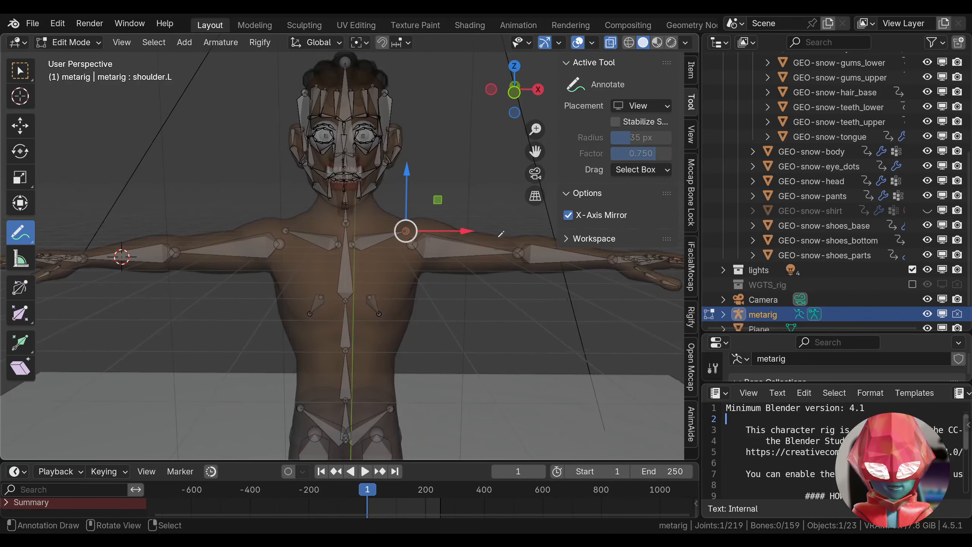
{"action": "left_click_drag", "start_coordinate": [537, 151], "coordinate": [537, 104]}
{"action": "middle_click_drag", "start_coordinate": [402, 185], "coordinate": [407, 197]}
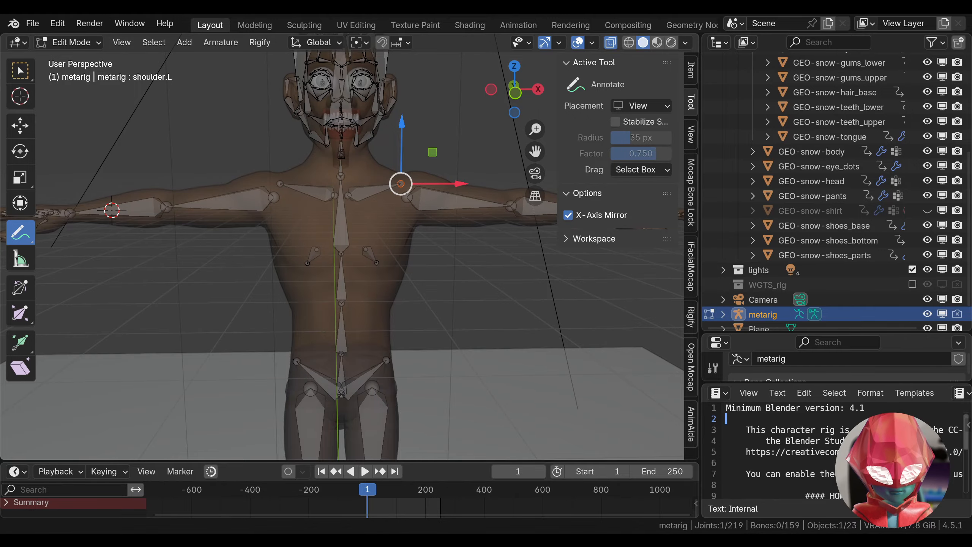
{"action": "left_click", "coordinate": [593, 43]}
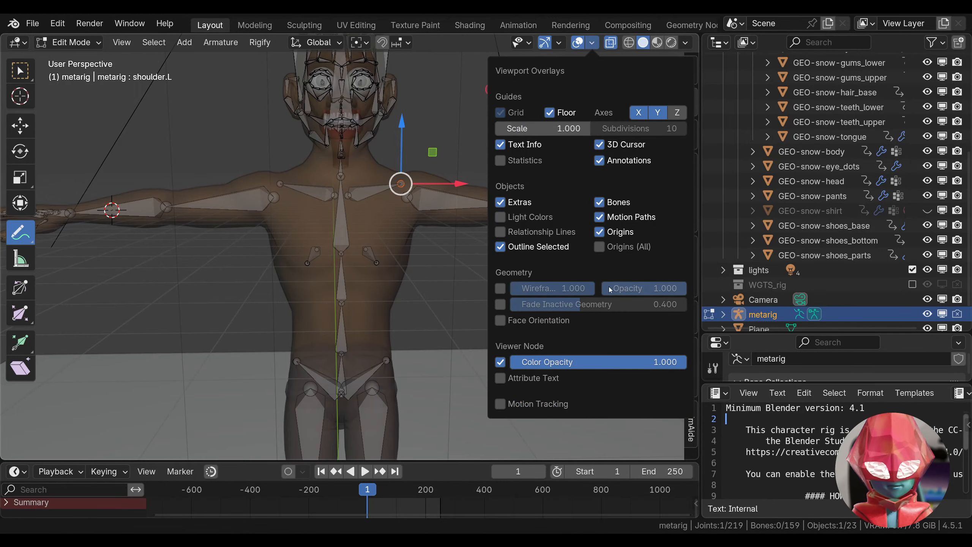
{"action": "left_click", "coordinate": [500, 287]}
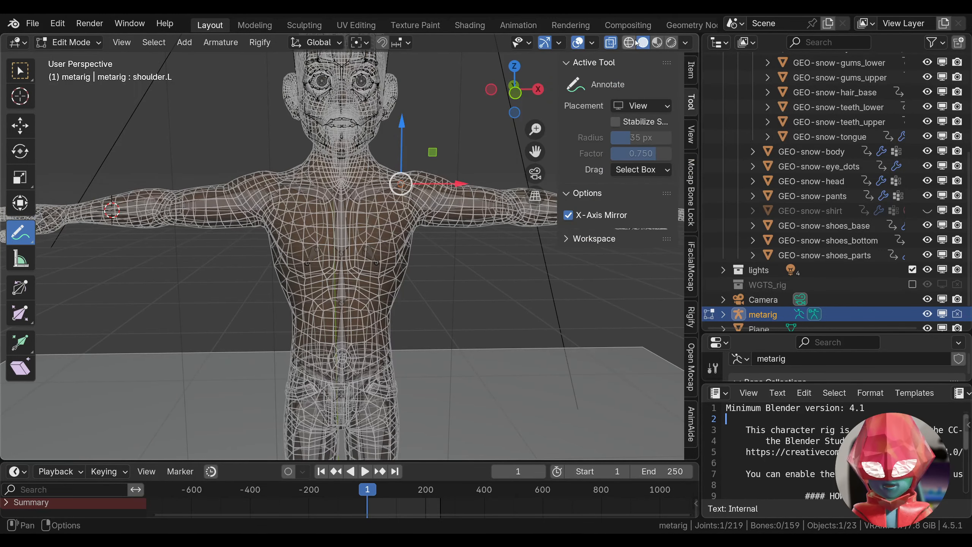
{"action": "left_click", "coordinate": [612, 43]}
Draw a blue outline around each pectoral area on the wireframed chest.
{"action": "middle_click_drag", "start_coordinate": [432, 192], "coordinate": [415, 193]}
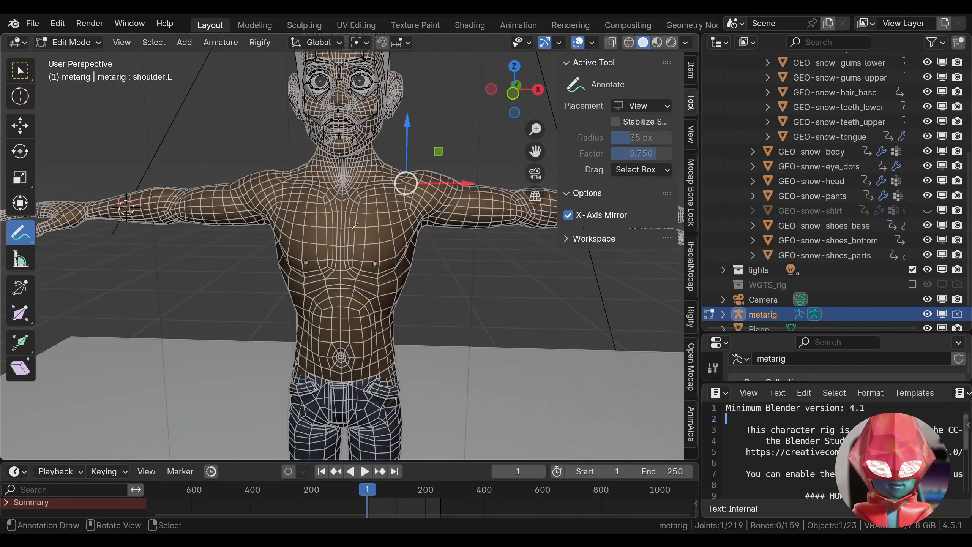
{"action": "mouse_move", "coordinate": [394, 188]}
{"action": "left_mouse_down"}
{"action": "mouse_move", "coordinate": [346, 260]}
{"action": "mouse_move", "coordinate": [404, 254]}
{"action": "mouse_move", "coordinate": [423, 210]}
{"action": "left_mouse_up"}
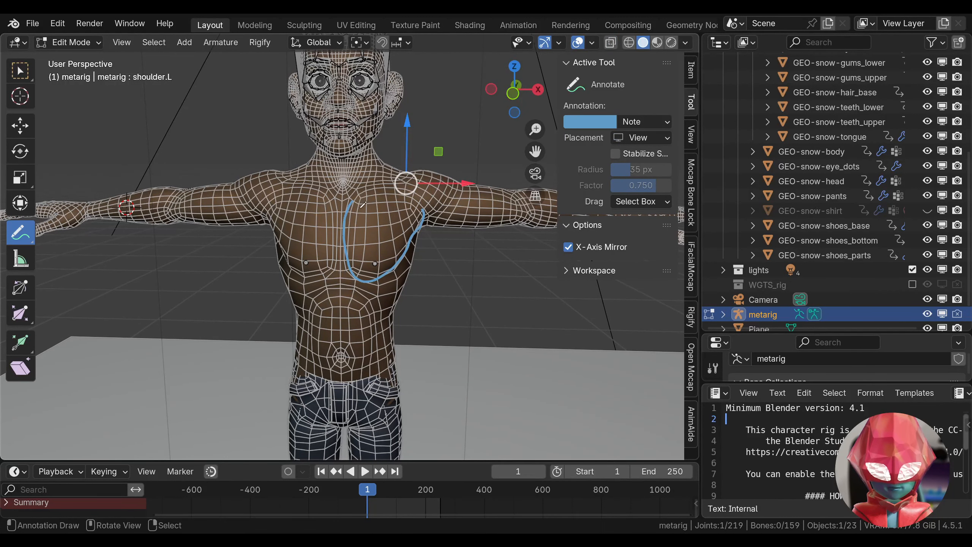
{"action": "left_click_drag", "start_coordinate": [336, 222], "coordinate": [325, 279]}
{"action": "left_click_drag", "start_coordinate": [270, 244], "coordinate": [318, 280]}
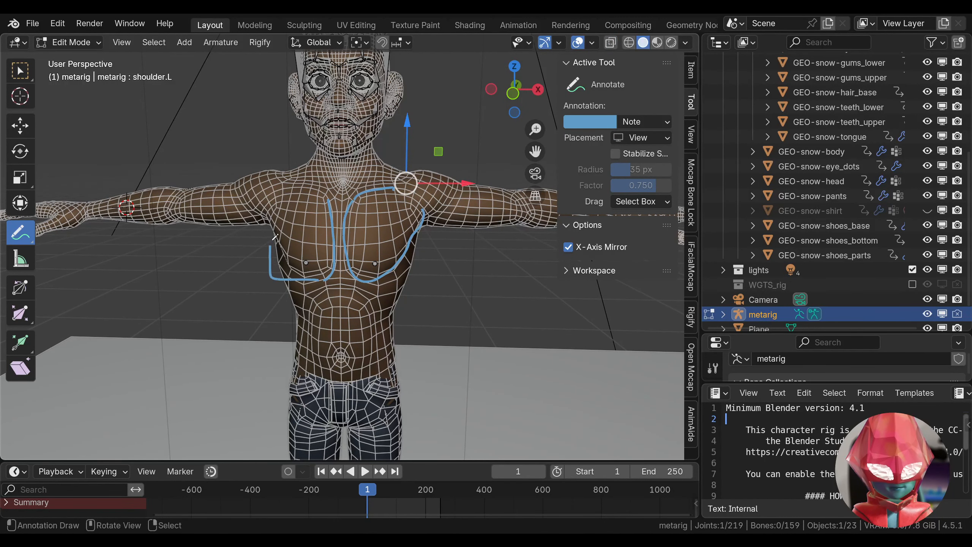
{"action": "mouse_move", "coordinate": [331, 226]}
{"action": "left_mouse_down"}
{"action": "mouse_move", "coordinate": [318, 183]}
{"action": "mouse_move", "coordinate": [268, 214]}
{"action": "mouse_move", "coordinate": [271, 244]}
{"action": "left_mouse_up"}
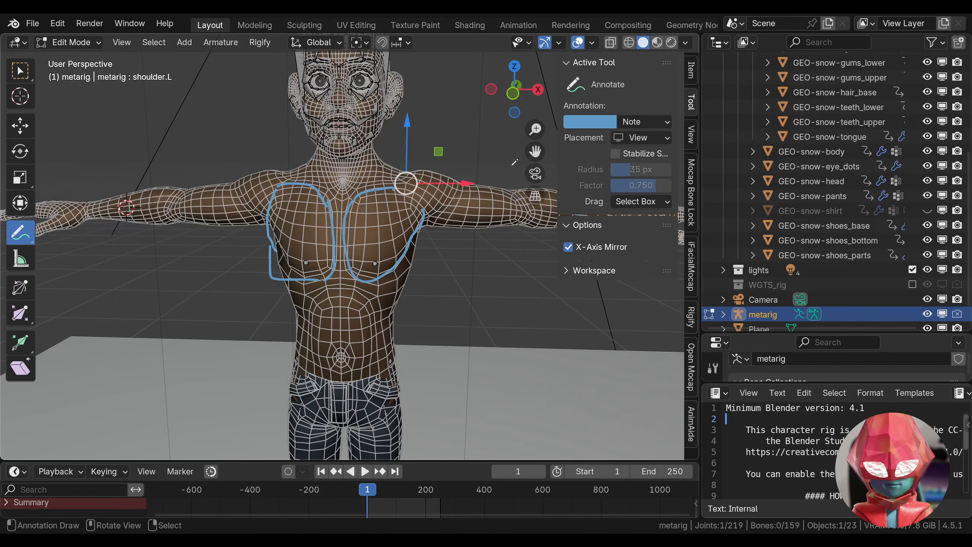
Clear the chest outlines and draw three roughly horizontal blue lines across the abdomen above the navel.
{"action": "left_click", "coordinate": [667, 121]}
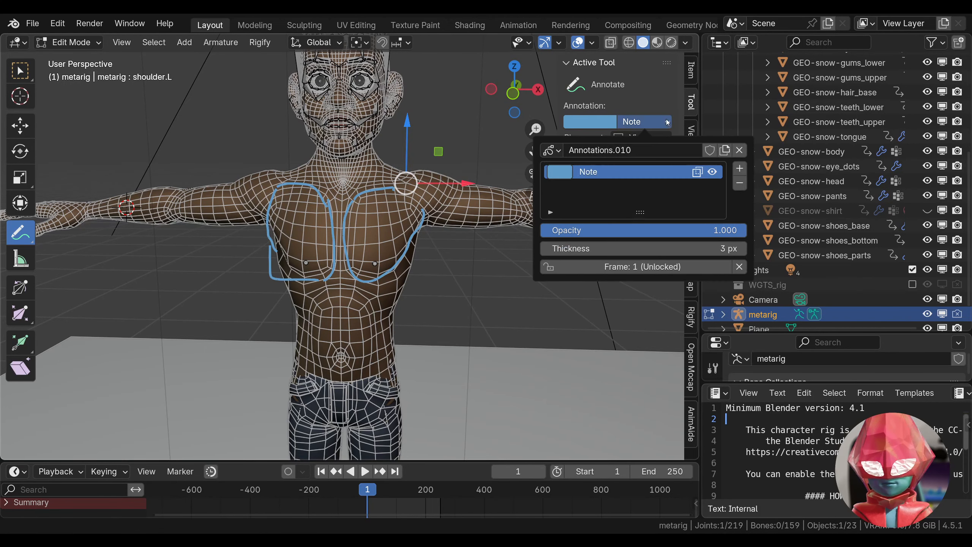
{"action": "left_click", "coordinate": [740, 153]}
{"action": "middle_click_drag", "start_coordinate": [391, 331], "coordinate": [391, 229], "text": "shift"}
{"action": "left_click_drag", "start_coordinate": [328, 209], "coordinate": [392, 210]}
{"action": "left_click_drag", "start_coordinate": [323, 228], "coordinate": [394, 218]}
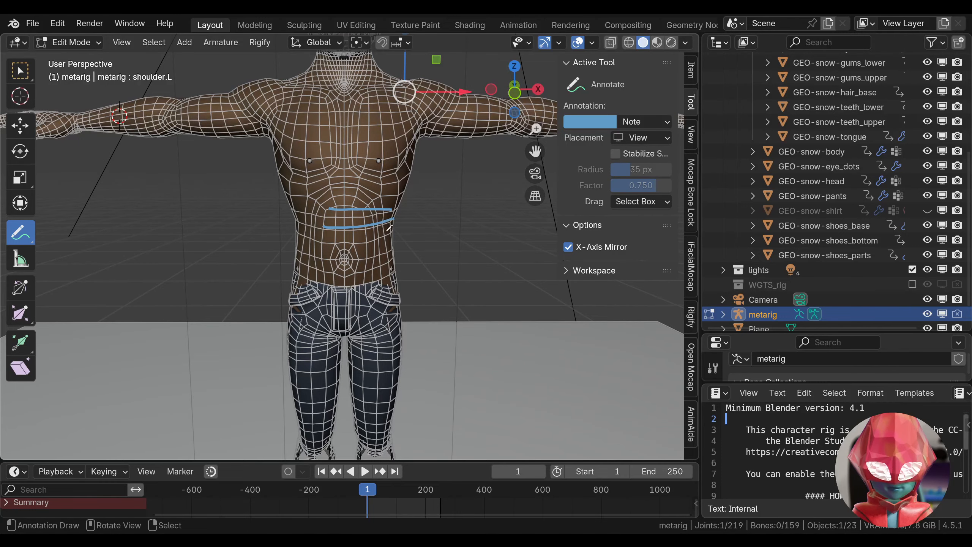
{"action": "left_click_drag", "start_coordinate": [350, 241], "coordinate": [392, 229]}
Add a second annotation layer, and draw an angled mark at the character's left waist on the original Note layer.
{"action": "left_click", "coordinate": [650, 122]}
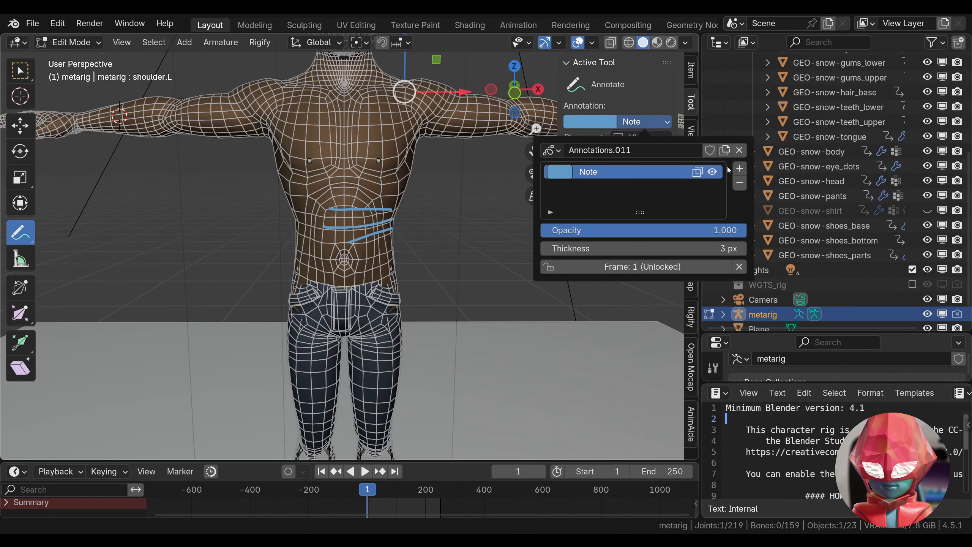
{"action": "left_click", "coordinate": [739, 168]}
{"action": "left_click", "coordinate": [613, 187]}
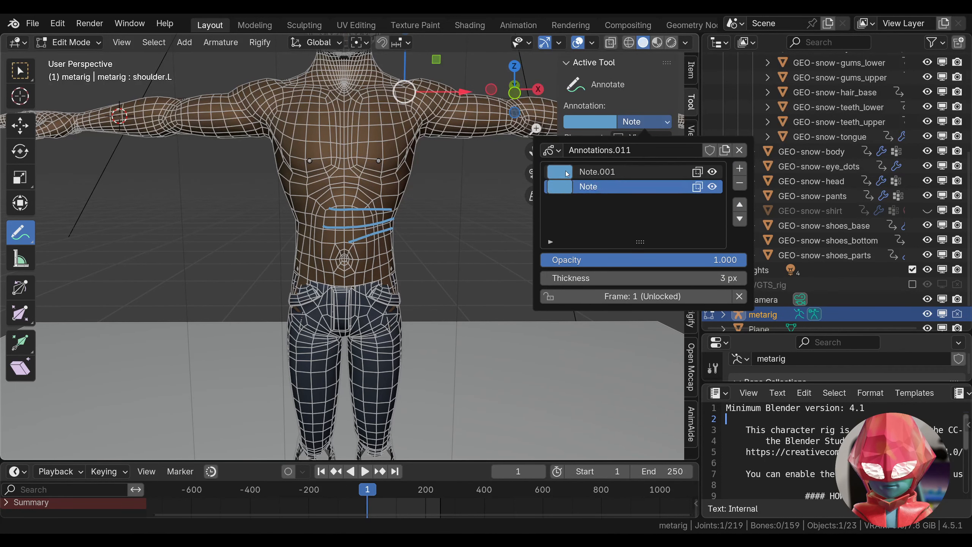
{"action": "left_click", "coordinate": [568, 173]}
{"action": "left_click", "coordinate": [608, 300]}
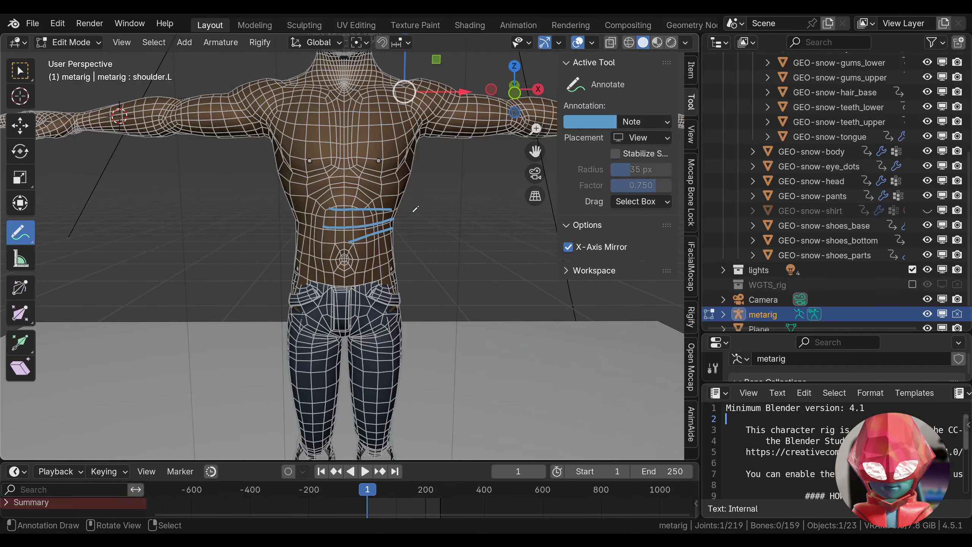
{"action": "left_click_drag", "start_coordinate": [406, 211], "coordinate": [392, 234]}
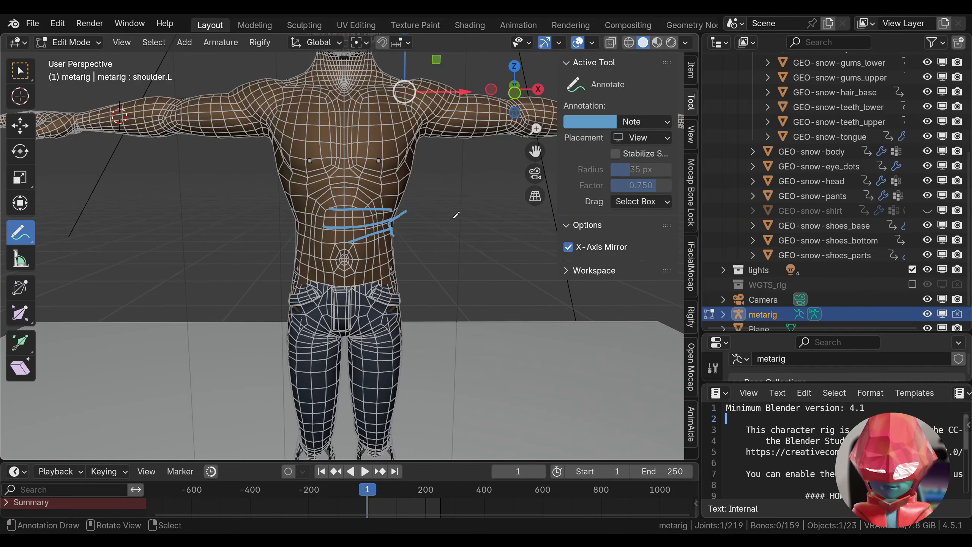
Recolour the Note layer red and draw light-grey angled marks on both sides of the waist on the Note.001 layer.
{"action": "key", "text": "ctrl+z"}
{"action": "key", "text": "ctrl+z"}
{"action": "key", "text": "ctrl+z"}
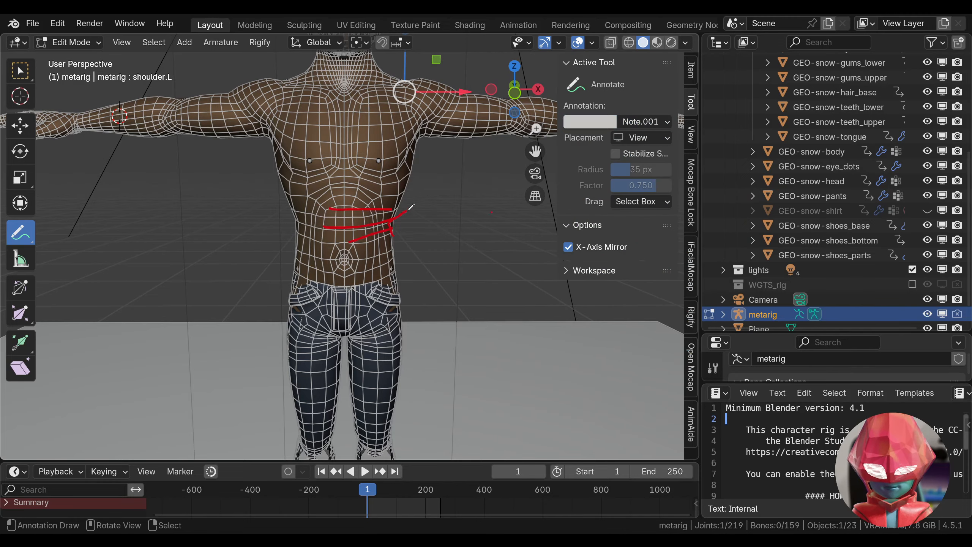
{"action": "mouse_move", "coordinate": [411, 208]}
{"action": "left_mouse_down"}
{"action": "mouse_move", "coordinate": [390, 225]}
{"action": "mouse_move", "coordinate": [396, 237]}
{"action": "left_mouse_up"}
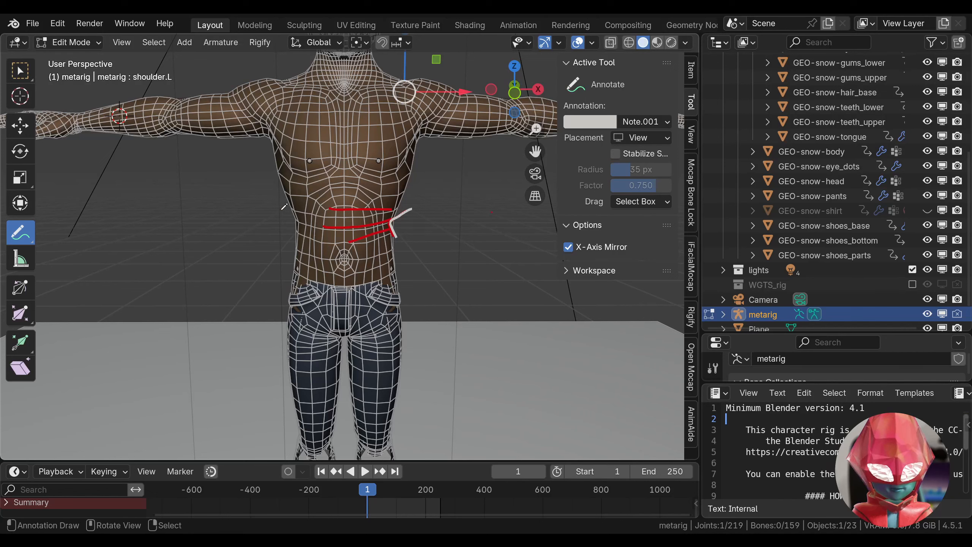
{"action": "mouse_move", "coordinate": [281, 210]}
{"action": "left_mouse_down"}
{"action": "mouse_move", "coordinate": [298, 222]}
{"action": "mouse_move", "coordinate": [288, 242]}
{"action": "left_mouse_up"}
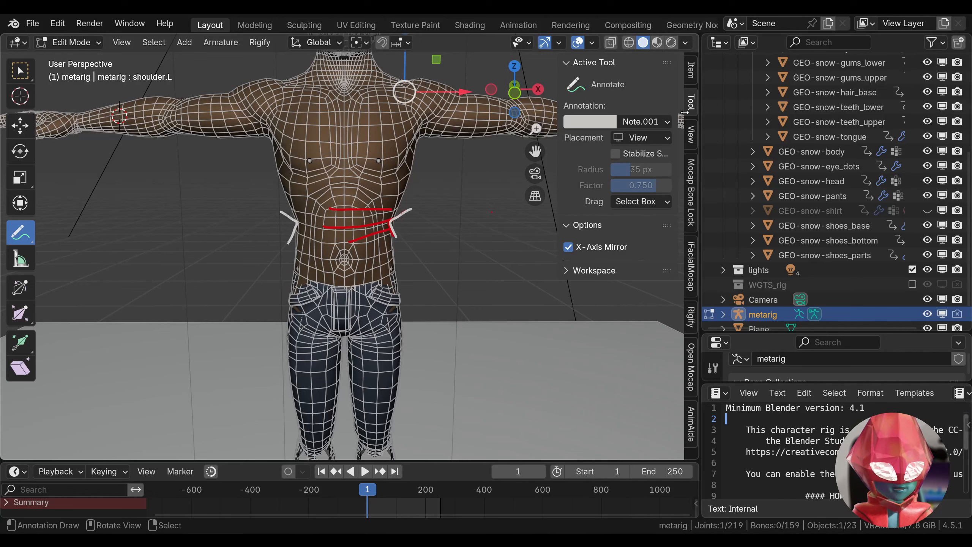
Add a third annotation layer, Note.002, and draw a blue angled mark outside each grey waist mark.
{"action": "left_click", "coordinate": [606, 122]}
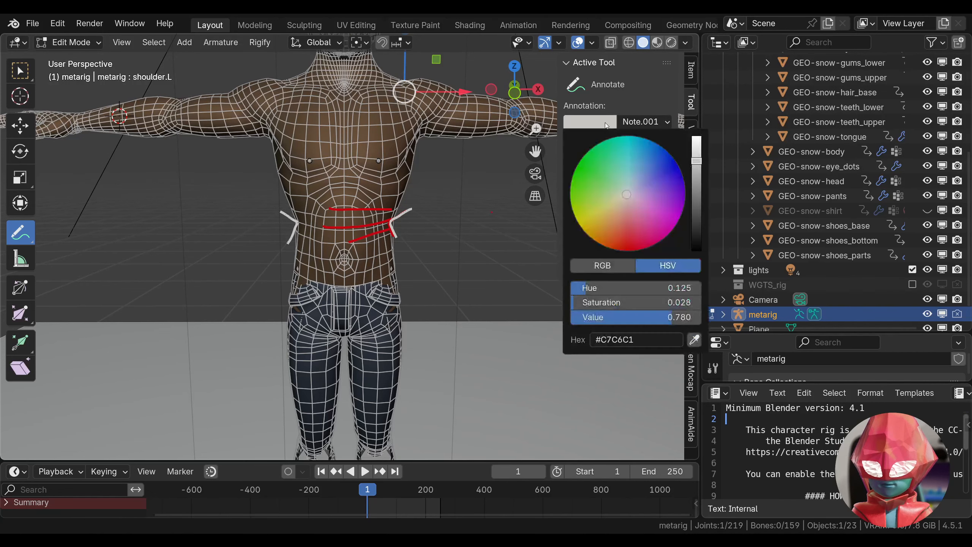
{"action": "left_click", "coordinate": [650, 121]}
{"action": "left_click", "coordinate": [739, 169]}
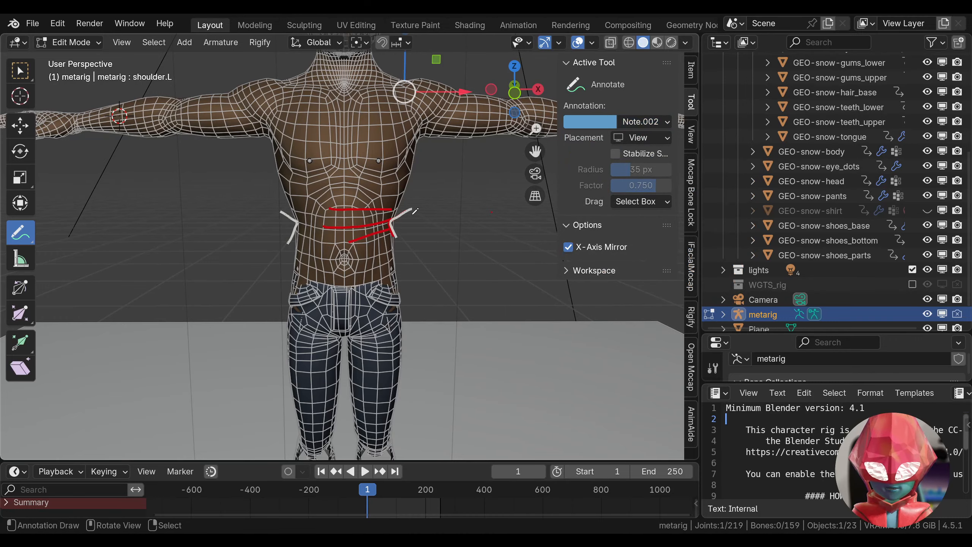
{"action": "left_click_drag", "start_coordinate": [412, 216], "coordinate": [399, 239]}
{"action": "left_click_drag", "start_coordinate": [281, 213], "coordinate": [288, 239]}
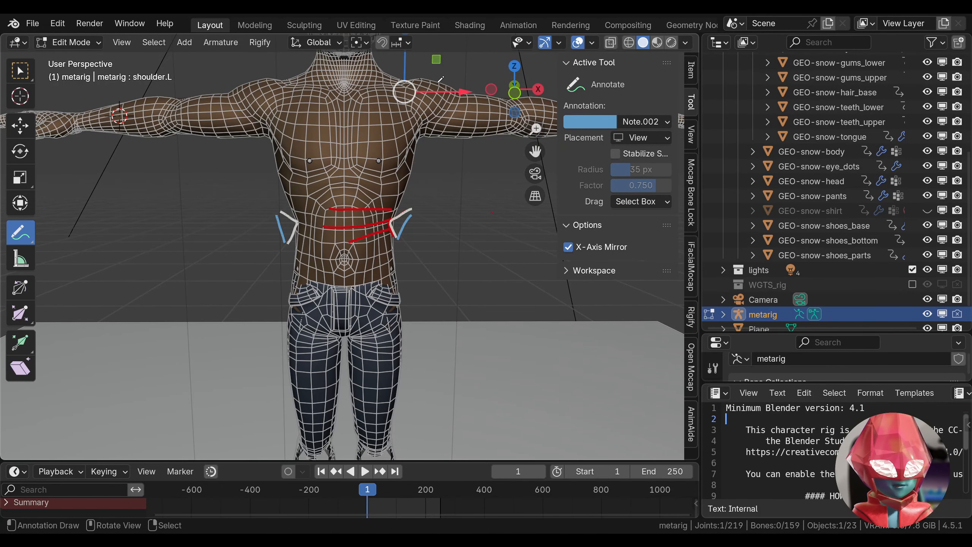
Clear the waist annotations and draw a blue mark across the character's left elbow.
{"action": "left_click_drag", "start_coordinate": [535, 151], "coordinate": [453, 195]}
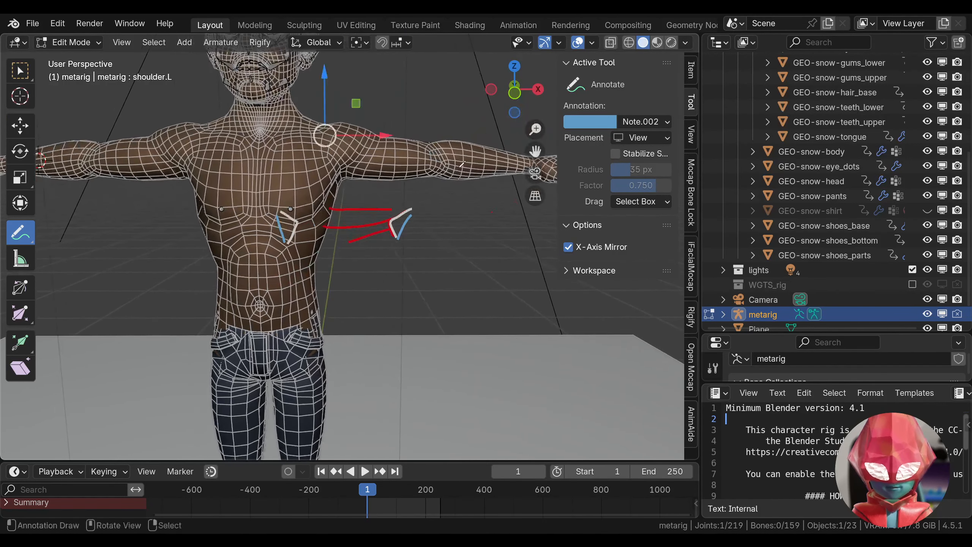
{"action": "left_click", "coordinate": [643, 121]}
{"action": "left_click", "coordinate": [739, 150]}
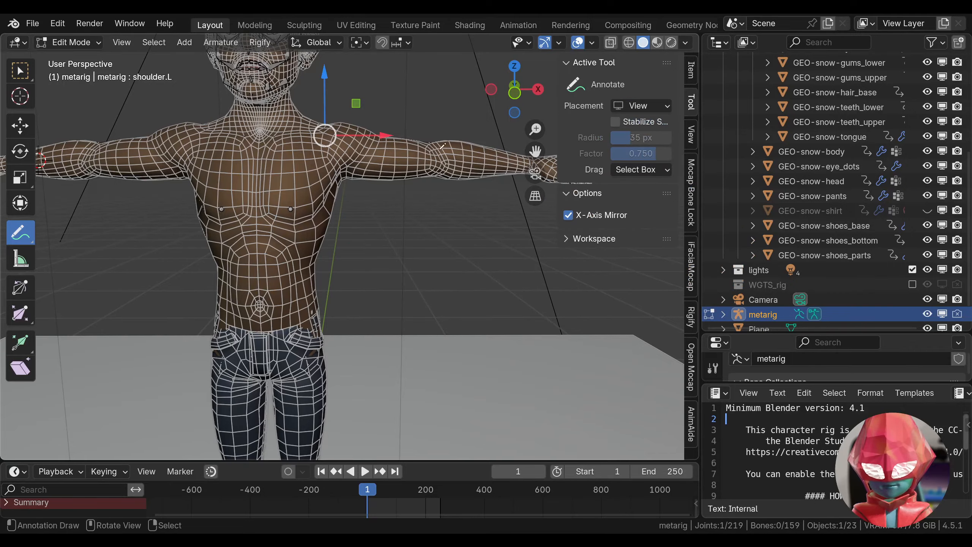
{"action": "mouse_move", "coordinate": [426, 143]}
{"action": "left_mouse_down"}
{"action": "mouse_move", "coordinate": [426, 173]}
{"action": "mouse_move", "coordinate": [436, 149]}
{"action": "mouse_move", "coordinate": [435, 173]}
{"action": "left_mouse_up"}
Remove the elbow mark and draw blue marks across the three joints of a finger on the character's left hand.
{"action": "mouse_move", "coordinate": [535, 152]}
{"action": "left_mouse_down"}
{"action": "mouse_move", "coordinate": [365, 159]}
{"action": "mouse_move", "coordinate": [318, 216]}
{"action": "left_mouse_up"}
{"action": "left_click_drag", "start_coordinate": [531, 95], "coordinate": [535, 73]}
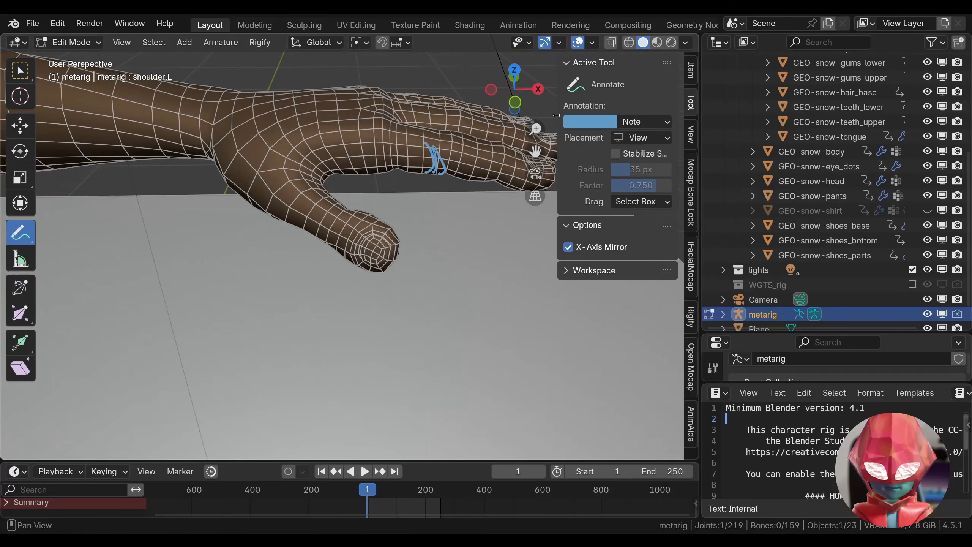
{"action": "left_click_drag", "start_coordinate": [535, 130], "coordinate": [535, 156]}
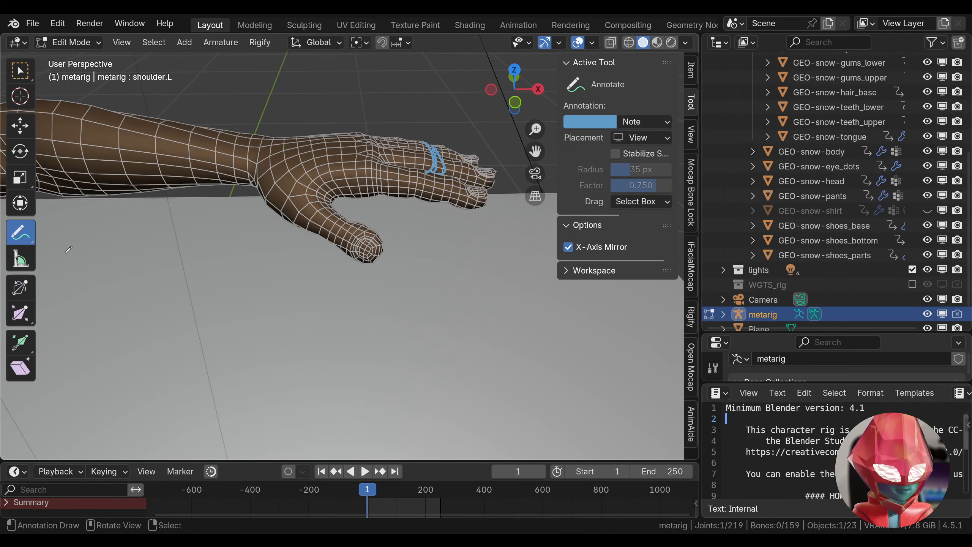
{"action": "left_click", "coordinate": [643, 121]}
{"action": "left_click", "coordinate": [744, 182]}
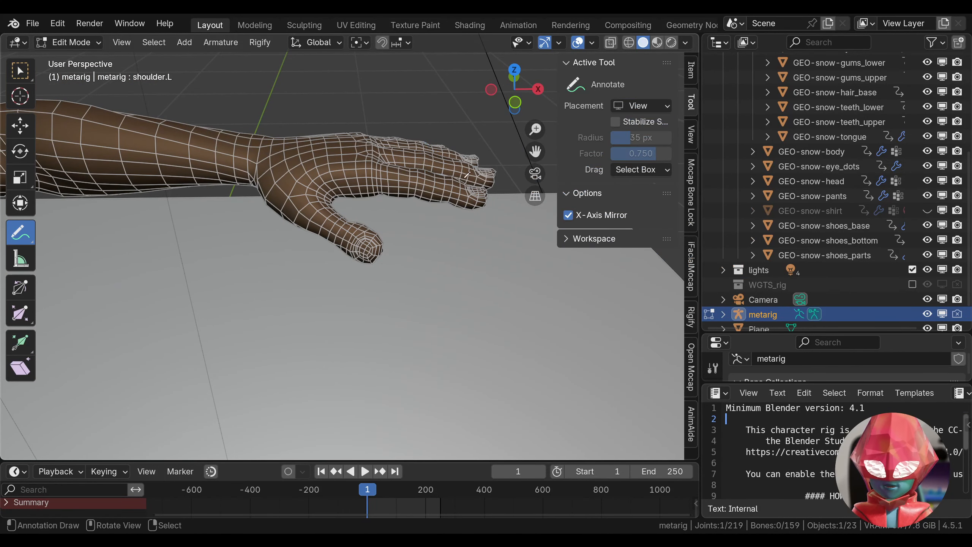
{"action": "mouse_move", "coordinate": [413, 168]}
{"action": "left_mouse_down"}
{"action": "mouse_move", "coordinate": [418, 187]}
{"action": "mouse_move", "coordinate": [444, 207]}
{"action": "mouse_move", "coordinate": [454, 200]}
{"action": "left_mouse_up"}
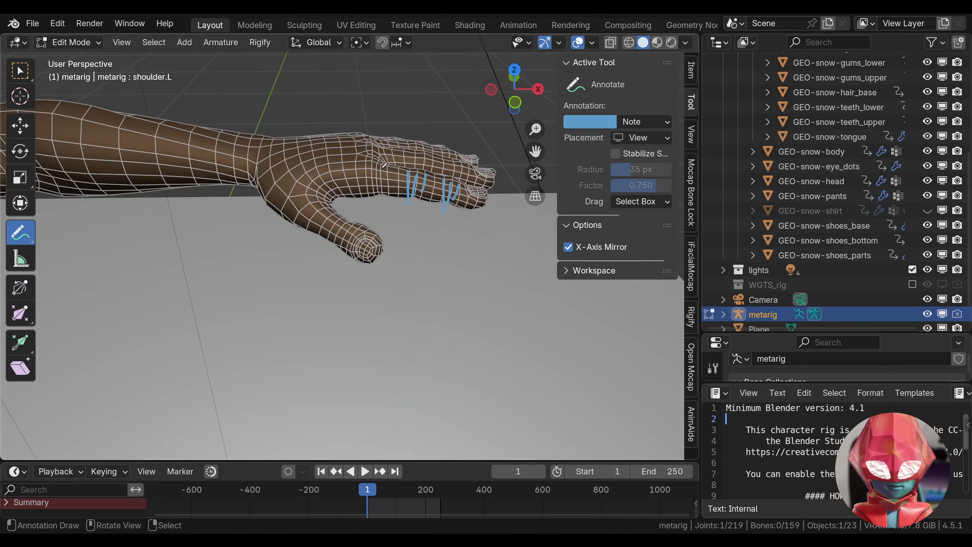
{"action": "left_click_drag", "start_coordinate": [383, 167], "coordinate": [369, 188]}
Recolour the Note layer red, add a Note.001 layer, and draw blue marks on the finger segments between the red joint marks.
{"action": "left_click", "coordinate": [590, 121]}
{"action": "left_click_drag", "start_coordinate": [612, 207], "coordinate": [627, 247]}
{"action": "left_click", "coordinate": [645, 121]}
{"action": "left_click", "coordinate": [739, 168]}
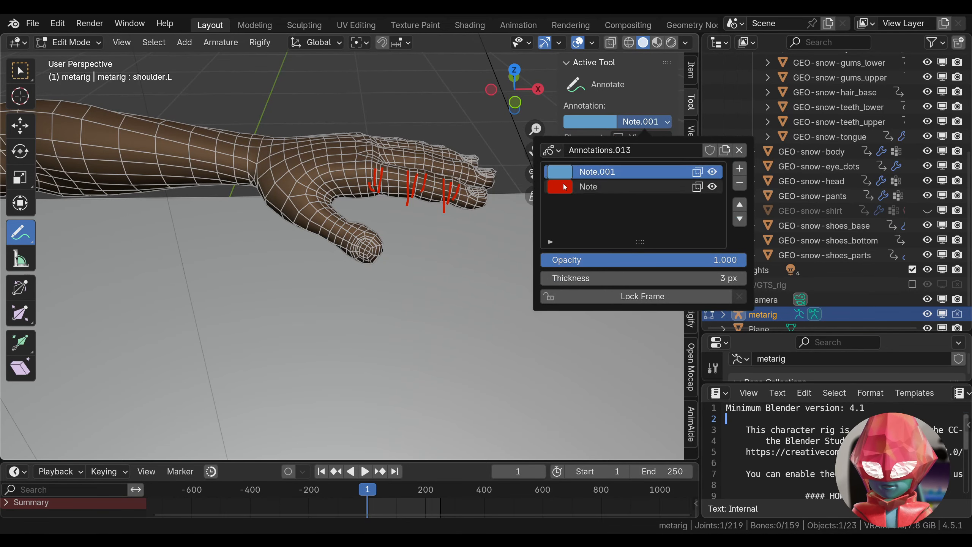
{"action": "mouse_move", "coordinate": [384, 179]}
{"action": "left_mouse_down"}
{"action": "mouse_move", "coordinate": [401, 178]}
{"action": "mouse_move", "coordinate": [392, 191]}
{"action": "mouse_move", "coordinate": [424, 199]}
{"action": "mouse_move", "coordinate": [434, 187]}
{"action": "left_mouse_up"}
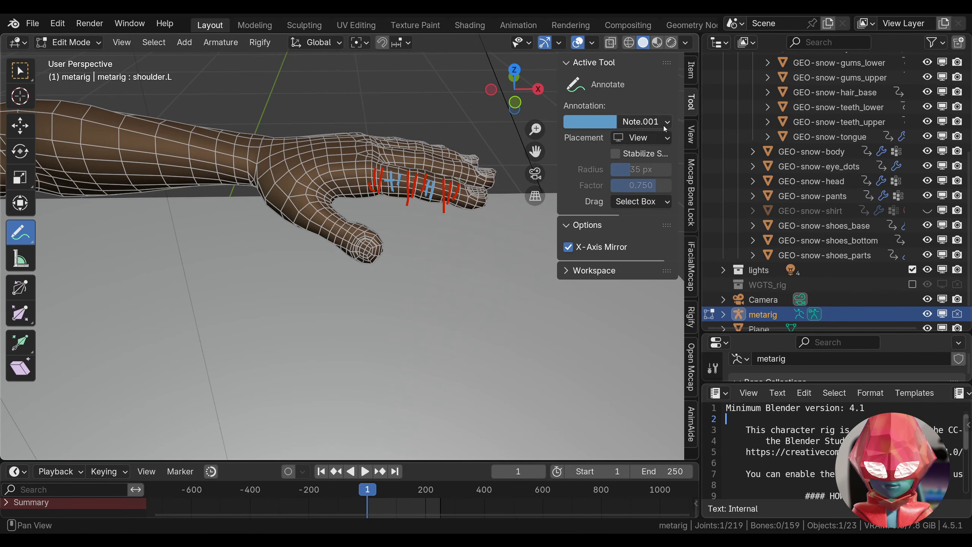
Clear all finger annotations and return to viewing the character's torso.
{"action": "left_click", "coordinate": [644, 121]}
{"action": "left_click", "coordinate": [732, 150]}
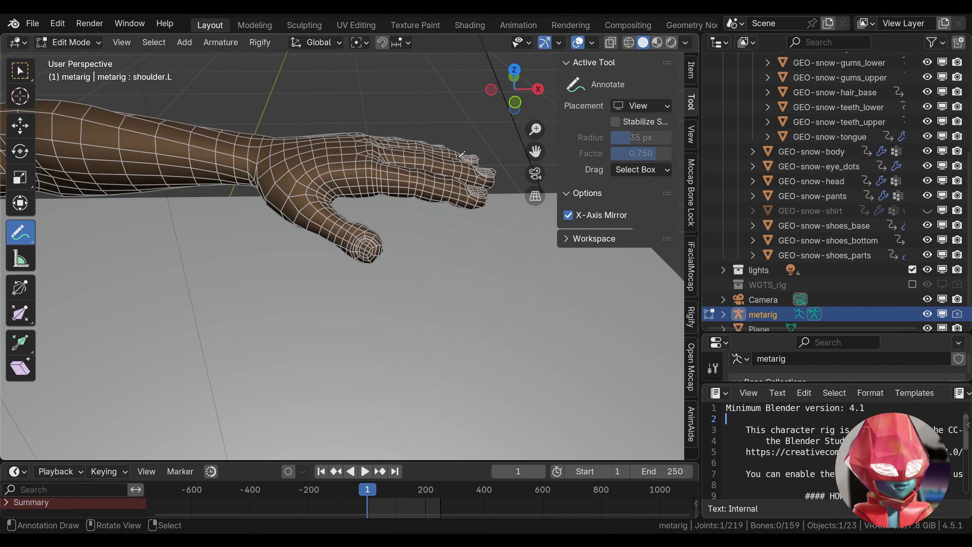
{"action": "scroll", "coordinate": [507, 125], "scroll_direction": "down", "scroll_amount": 4}
{"action": "left_click_drag", "start_coordinate": [512, 101], "coordinate": [406, 134]}
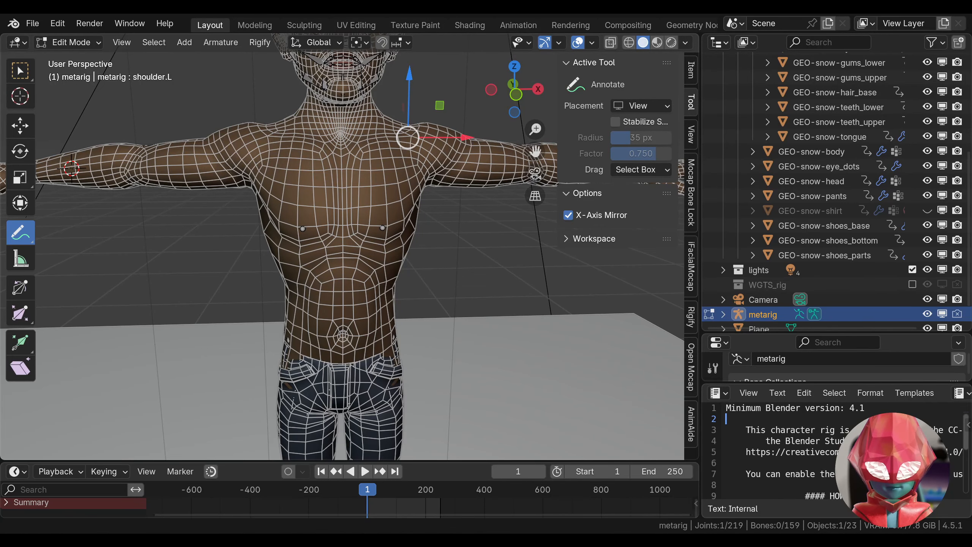
{"action": "middle_click_drag", "start_coordinate": [440, 283], "coordinate": [342, 298]}
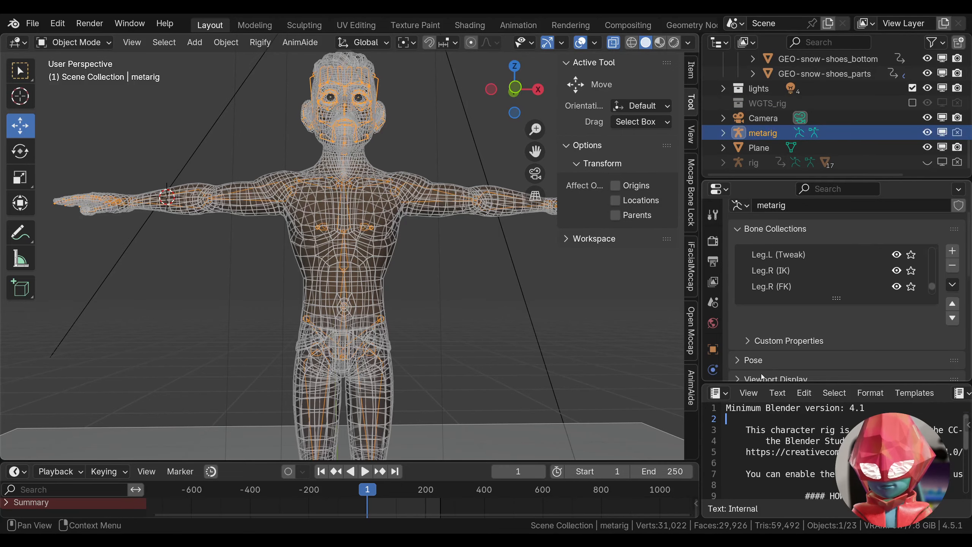
Collapse the expanded sections of the metarig's armature properties, including Bone Collections and Rigify.
{"action": "scroll", "coordinate": [760, 373], "scroll_direction": "down", "scroll_amount": 5}
{"action": "scroll", "coordinate": [716, 339], "scroll_direction": "down", "scroll_amount": 3}
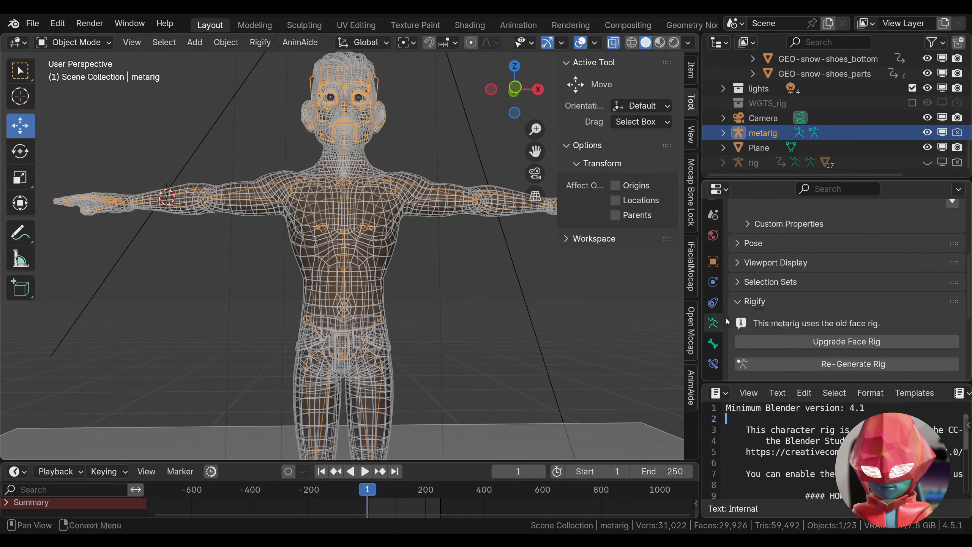
{"action": "scroll", "coordinate": [825, 362], "scroll_direction": "down", "scroll_amount": 5}
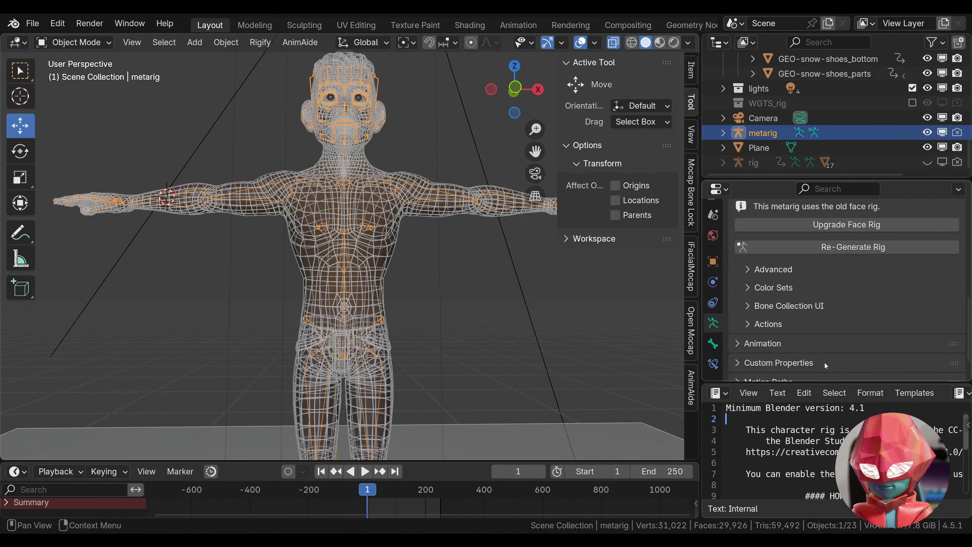
{"action": "scroll", "coordinate": [798, 321], "scroll_direction": "up", "scroll_amount": 3}
{"action": "left_click", "coordinate": [884, 306]}
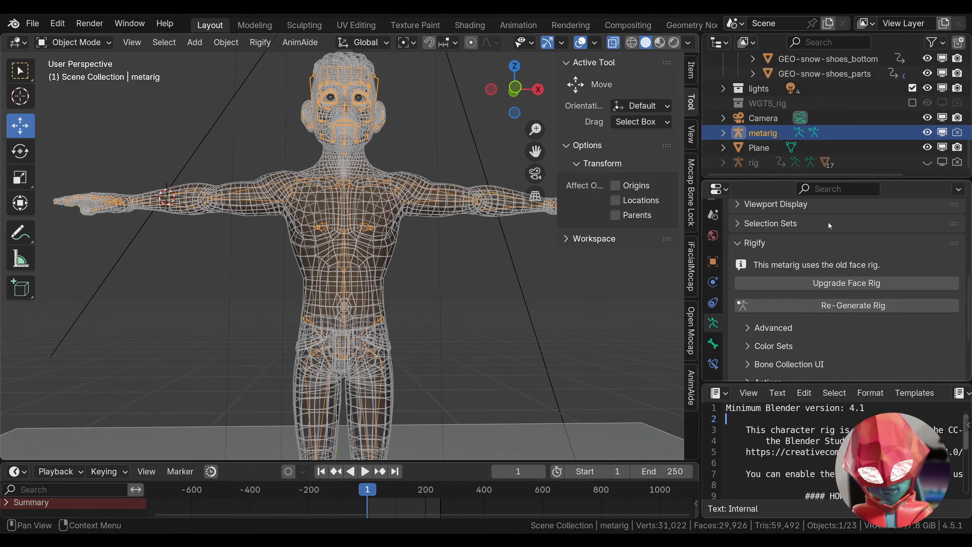
{"action": "left_click", "coordinate": [778, 246]}
{"action": "scroll", "coordinate": [776, 247], "scroll_direction": "up", "scroll_amount": 8}
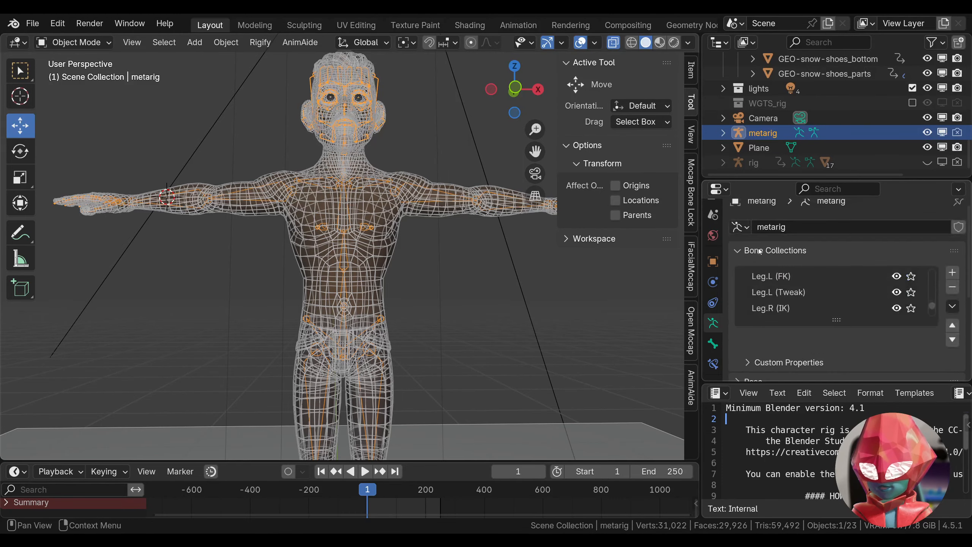
{"action": "left_click", "coordinate": [775, 237]}
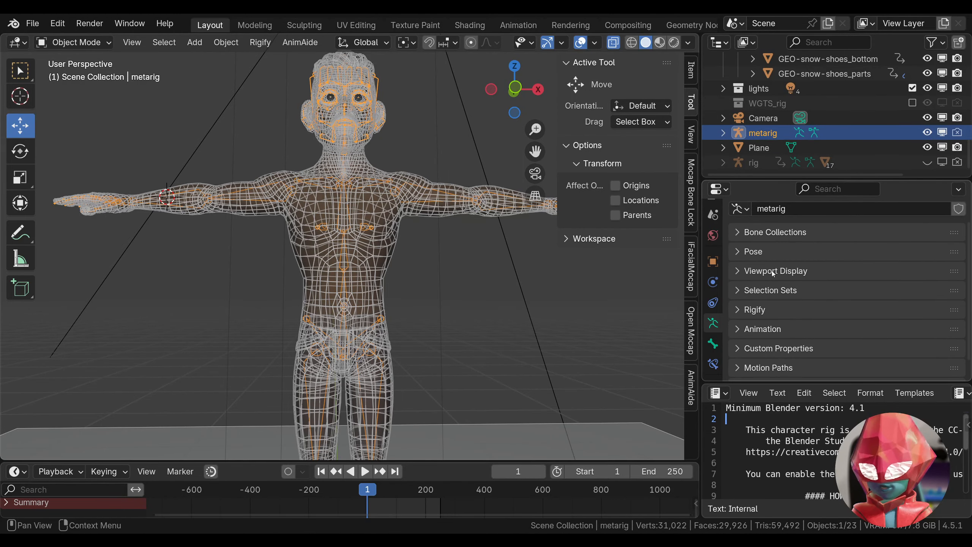
Expand the metarig's Rigify settings and re-generate the rig.
{"action": "left_click", "coordinate": [761, 309]}
{"action": "scroll", "coordinate": [793, 317], "scroll_direction": "down", "scroll_amount": 4}
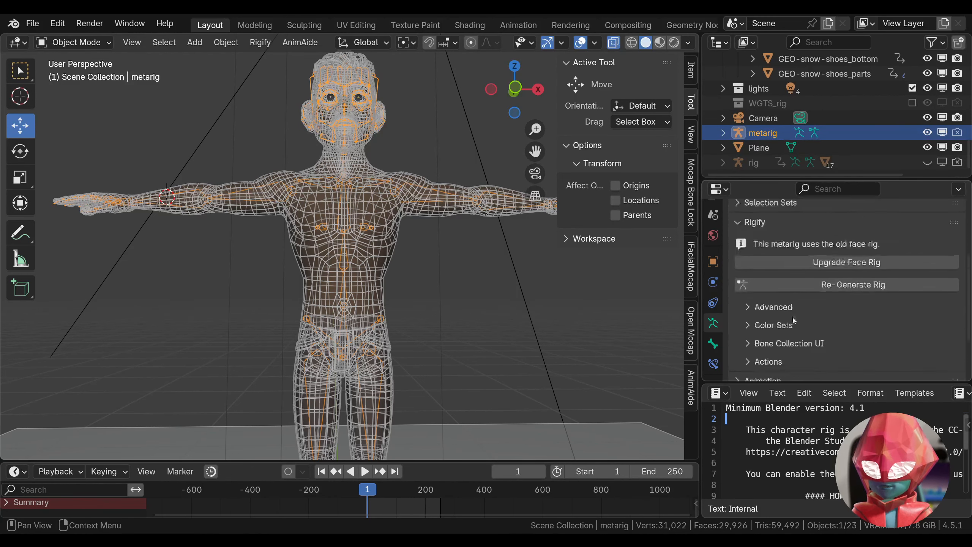
{"action": "scroll", "coordinate": [835, 317], "scroll_direction": "up", "scroll_amount": 1}
{"action": "scroll", "coordinate": [854, 313], "scroll_direction": "down", "scroll_amount": 2}
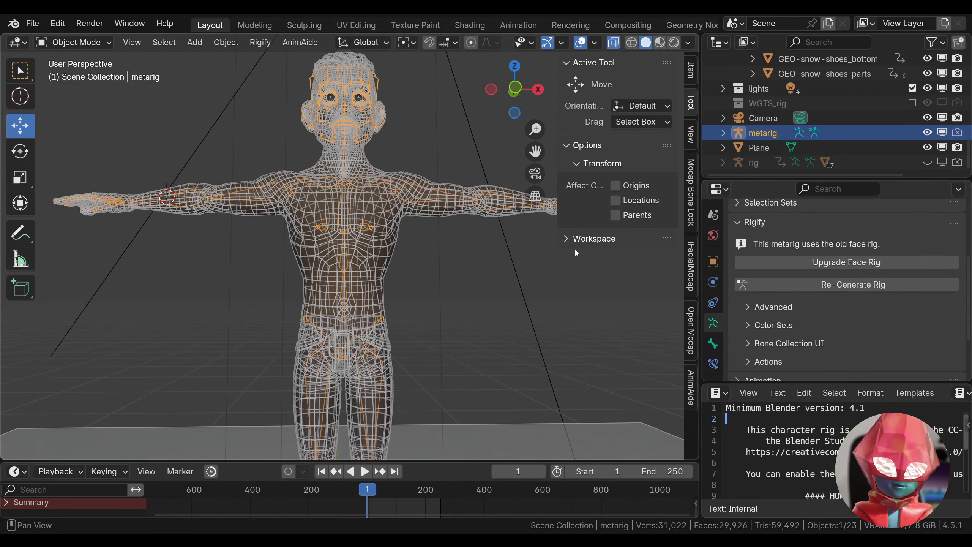
{"action": "left_click", "coordinate": [859, 288]}
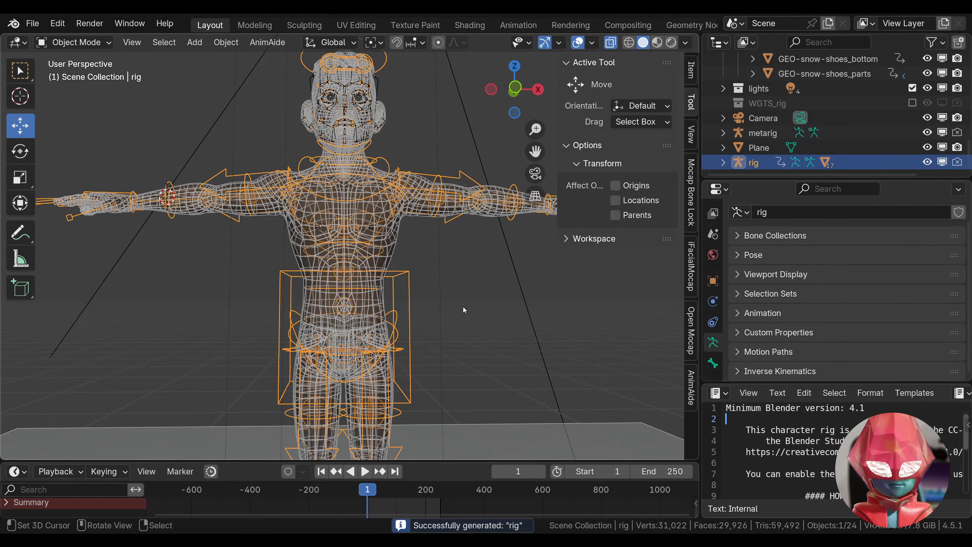
Switch the generated rig from Object Mode to Pose Mode.
{"action": "middle_click_drag", "start_coordinate": [463, 307], "coordinate": [405, 336]}
{"action": "left_click", "coordinate": [405, 337]}
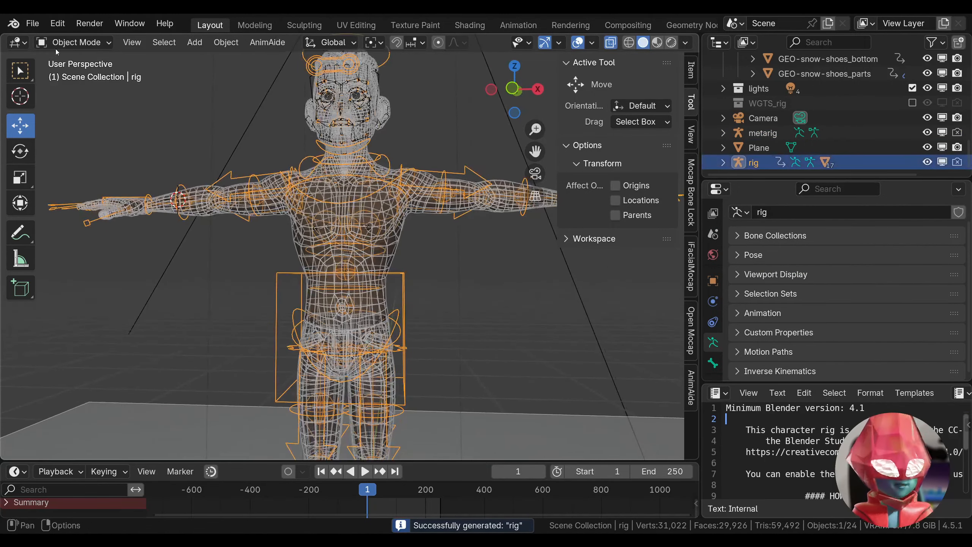
{"action": "left_click", "coordinate": [61, 43]}
{"action": "left_click", "coordinate": [79, 95]}
Try moving the tweak_spine.002 and tweak_spine.003 controls to test how the torso deforms.
{"action": "middle_click_drag", "start_coordinate": [230, 294], "coordinate": [363, 263]}
{"action": "left_click", "coordinate": [362, 262]}
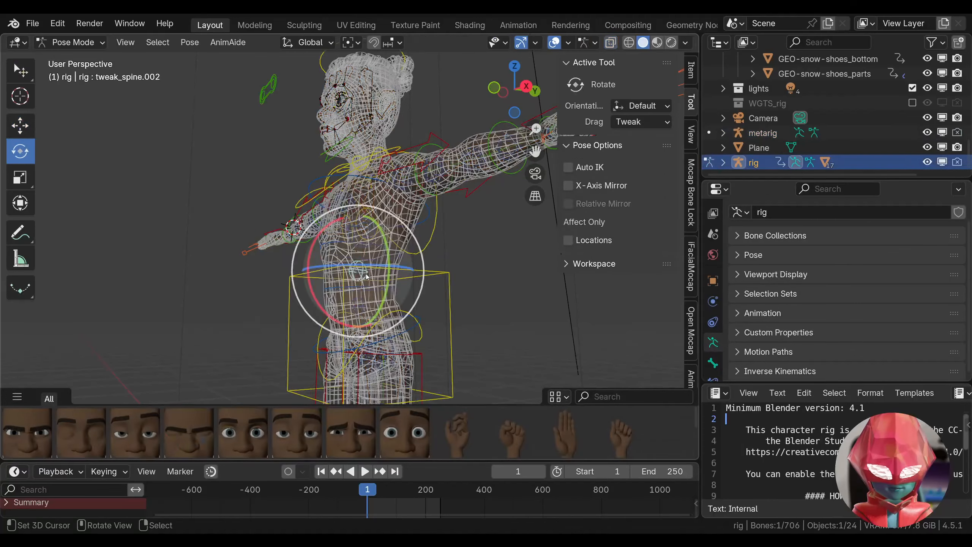
{"action": "key", "text": "g"}
{"action": "right_click", "coordinate": [405, 281]}
{"action": "middle_click_drag", "start_coordinate": [394, 280], "coordinate": [416, 281]}
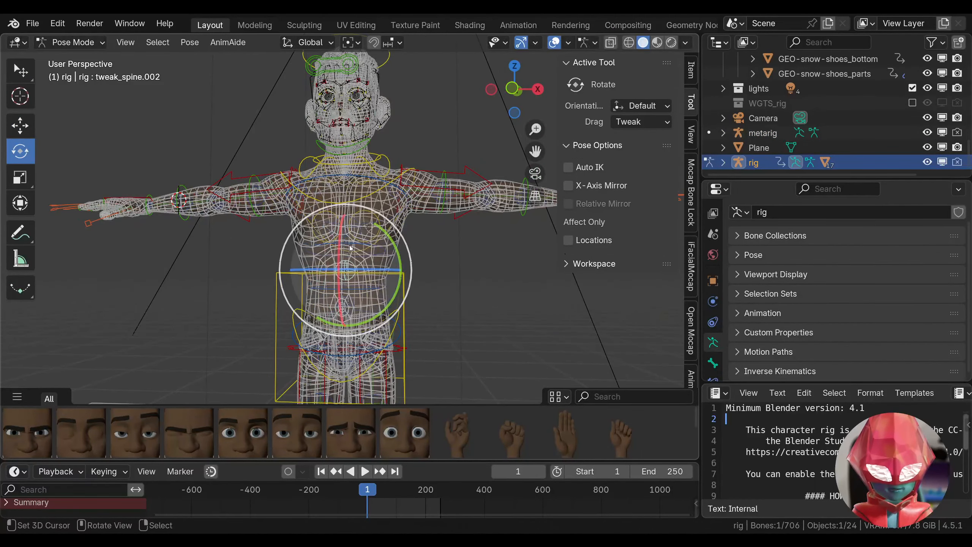
{"action": "right_click", "coordinate": [349, 227]}
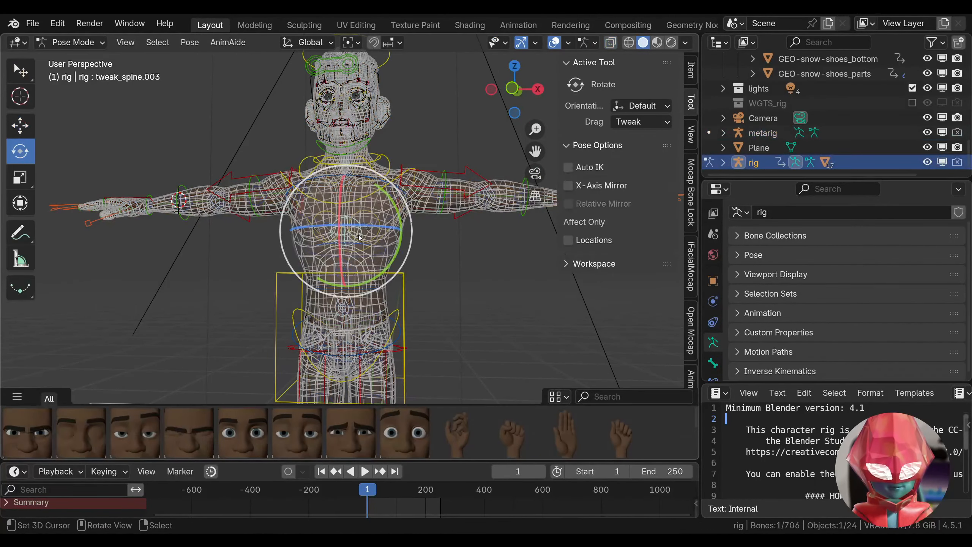
{"action": "key", "text": "g"}
{"action": "right_click", "coordinate": [366, 225]}
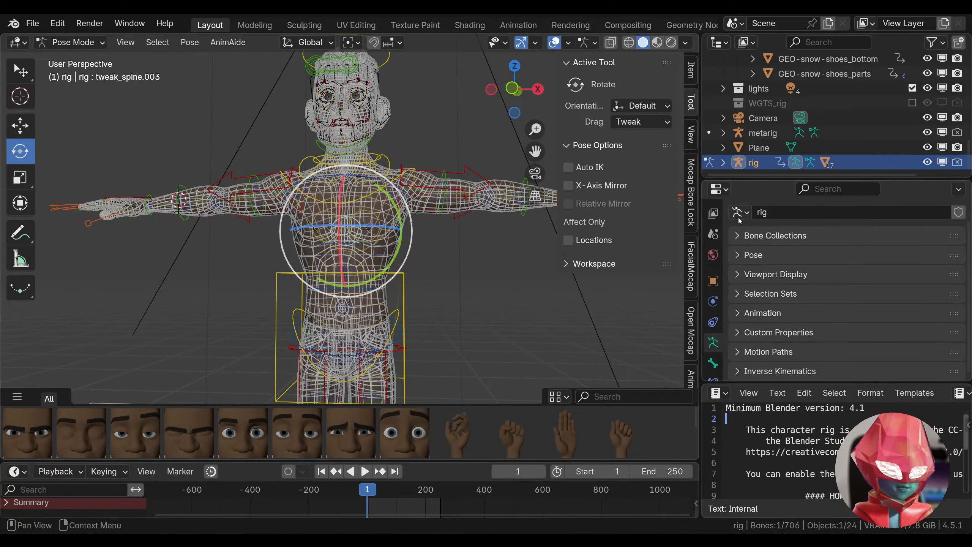
Select the hips control and draw a blue annotation circle around the character's abdomen.
{"action": "mouse_move", "coordinate": [387, 279]}
{"action": "middle_mouse_down"}
{"action": "mouse_move", "coordinate": [386, 268]}
{"action": "mouse_move", "coordinate": [386, 278]}
{"action": "middle_mouse_up"}
{"action": "left_click", "coordinate": [386, 279]}
{"action": "left_click", "coordinate": [386, 280]}
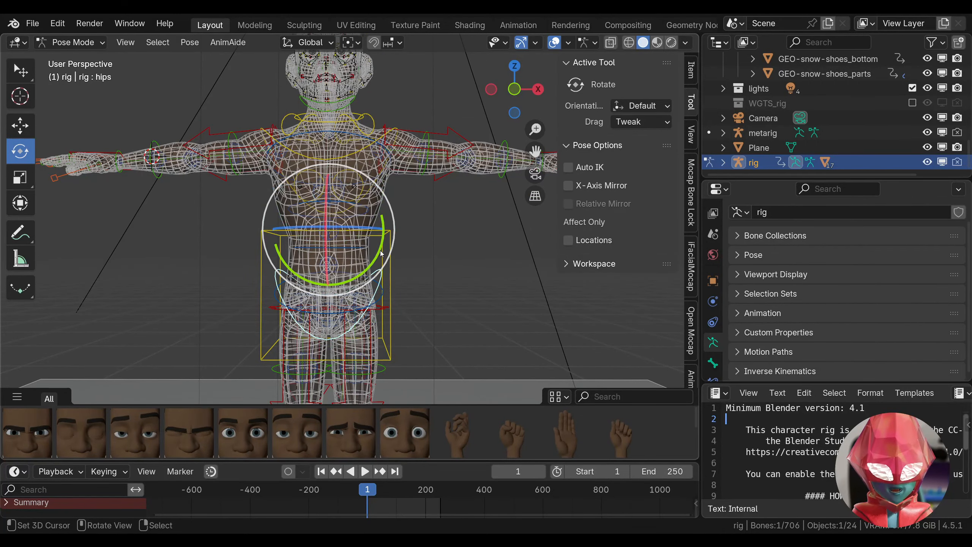
{"action": "mouse_move", "coordinate": [383, 252]}
{"action": "left_mouse_down"}
{"action": "mouse_move", "coordinate": [394, 246]}
{"action": "mouse_move", "coordinate": [375, 267]}
{"action": "left_mouse_up"}
{"action": "middle_click_drag", "start_coordinate": [375, 267], "coordinate": [240, 211]}
{"action": "scroll", "coordinate": [368, 237], "scroll_direction": "up", "scroll_amount": 3}
{"action": "left_click", "coordinate": [19, 231]}
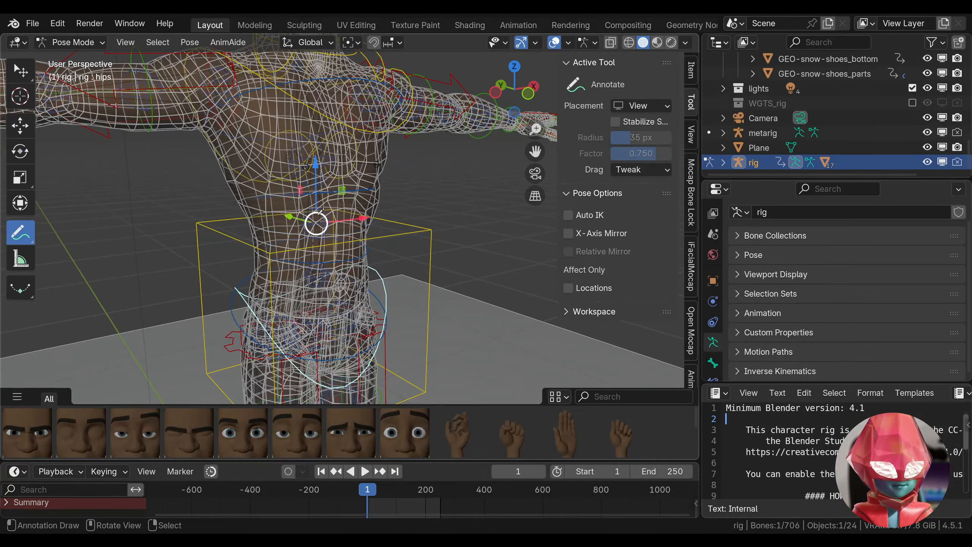
{"action": "left_click_drag", "start_coordinate": [362, 218], "coordinate": [364, 216]}
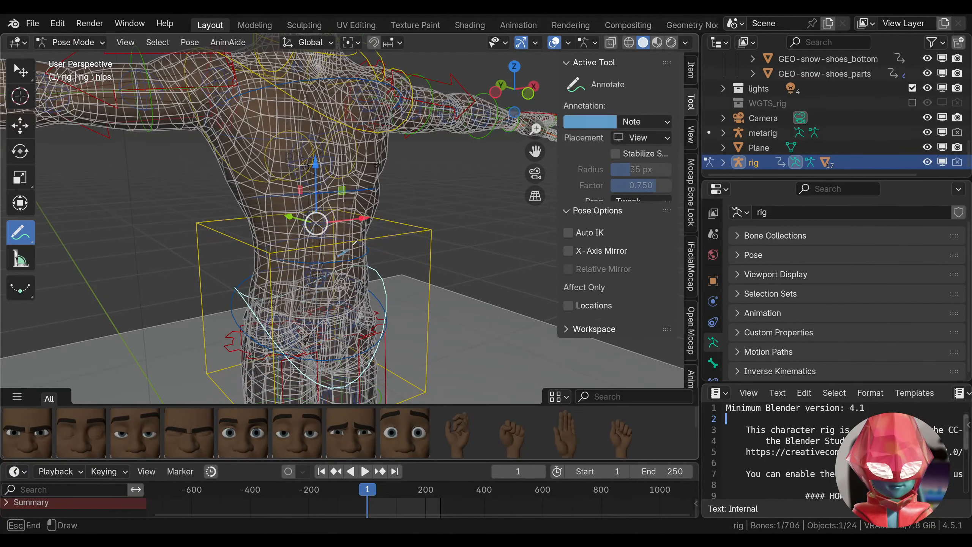
Return the rig to Pose Mode and try rotating the torso control in the front view.
{"action": "key", "text": "ctrl+Tab"}
{"action": "left_click", "coordinate": [360, 244]}
{"action": "mouse_move", "coordinate": [359, 245]}
{"action": "middle_mouse_down"}
{"action": "mouse_move", "coordinate": [385, 270]}
{"action": "mouse_move", "coordinate": [368, 272]}
{"action": "middle_mouse_up"}
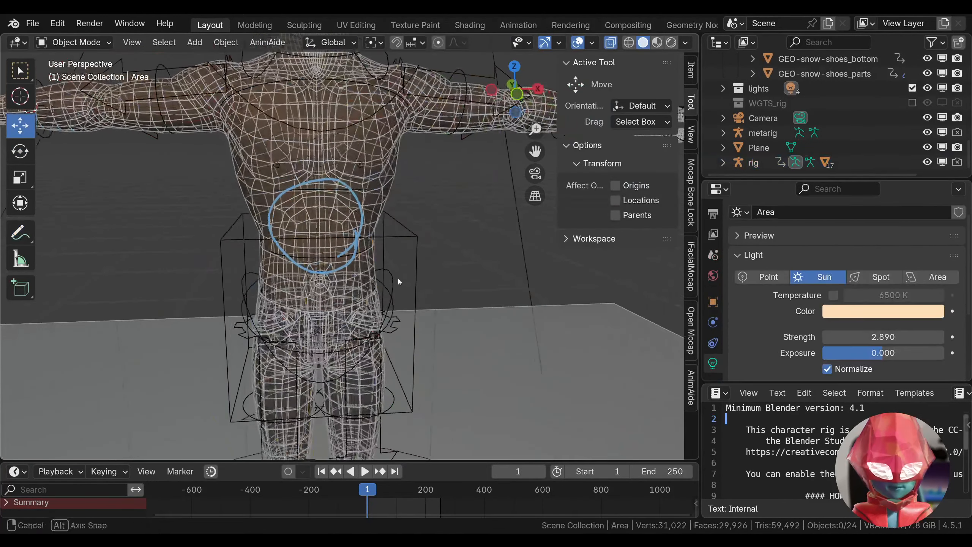
{"action": "left_click", "coordinate": [365, 274]}
{"action": "key", "text": "ctrl+Tab"}
{"action": "key", "text": "KP_1"}
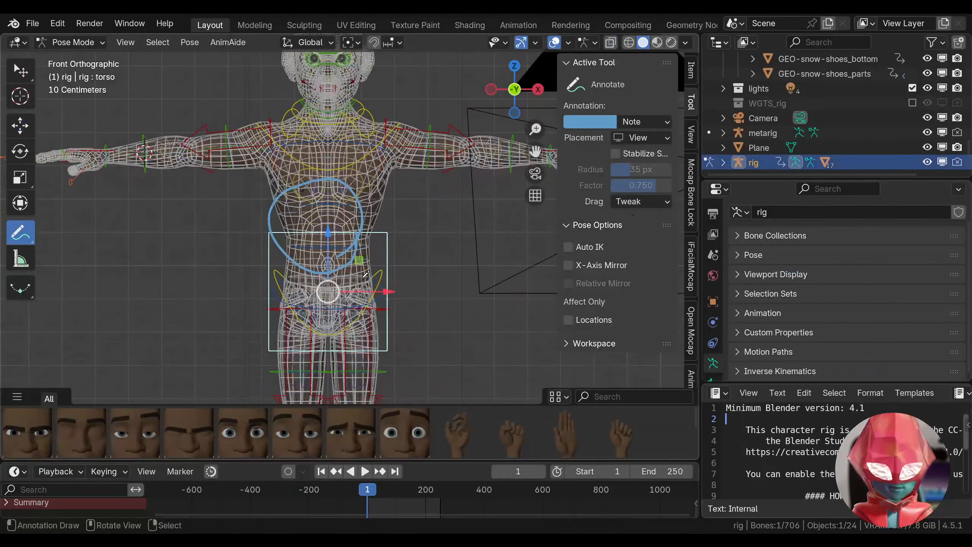
{"action": "key", "text": "r"}
{"action": "right_click", "coordinate": [406, 301]}
Try rotating the hips control and the spine_fk control in the front view to compare the waist bending.
{"action": "right_click", "coordinate": [381, 286]}
{"action": "key", "text": "r"}
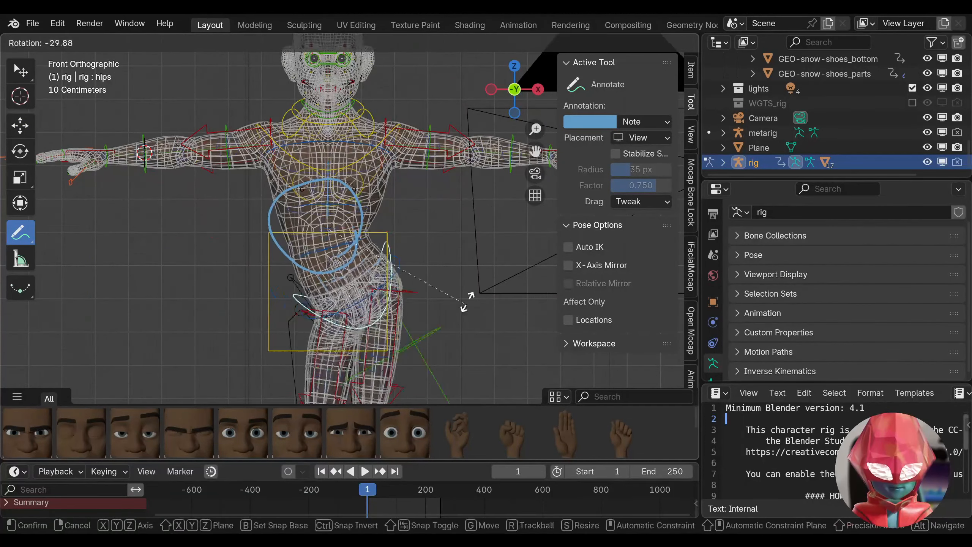
{"action": "right_click", "coordinate": [370, 315]}
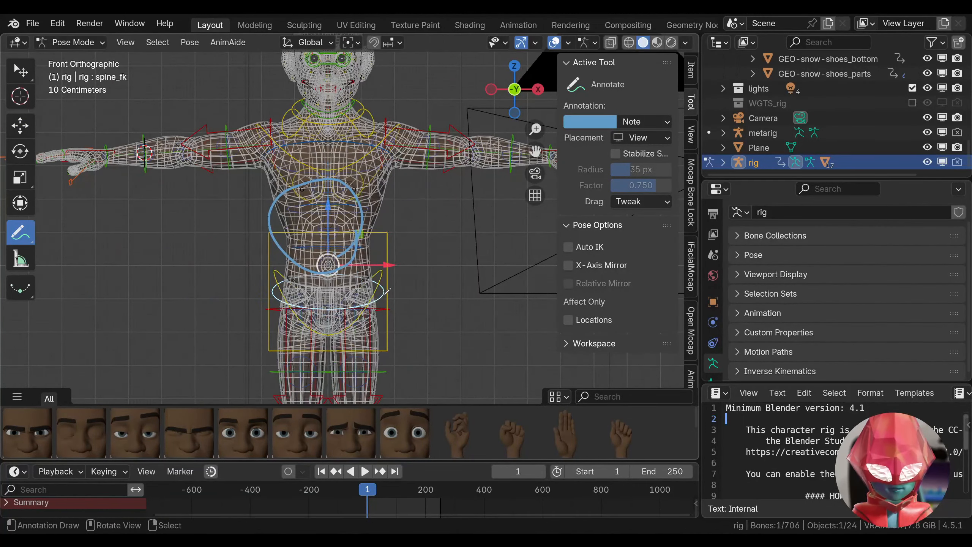
{"action": "key", "text": "r"}
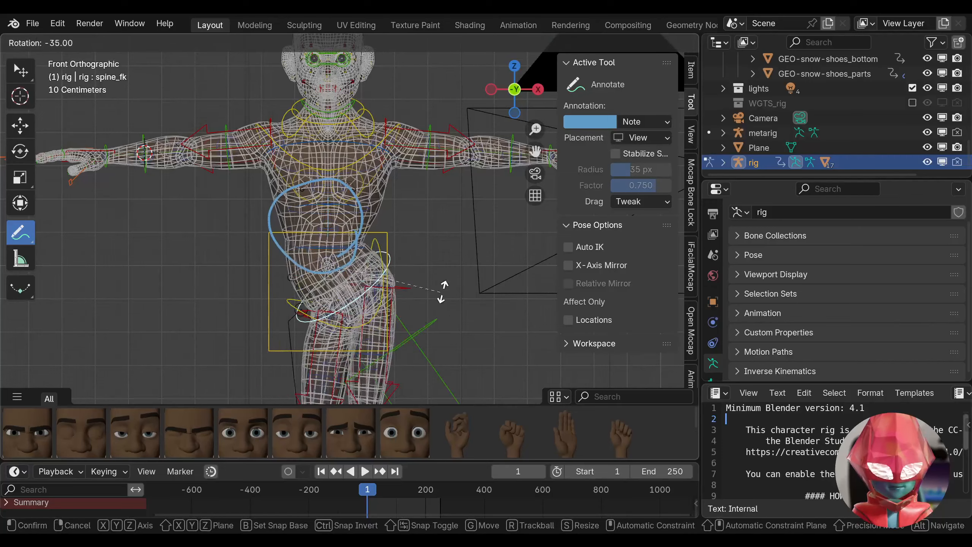
{"action": "right_click", "coordinate": [384, 285]}
Try rotating the hips control in the front and right side views, and return to the front view.
{"action": "key", "text": "r"}
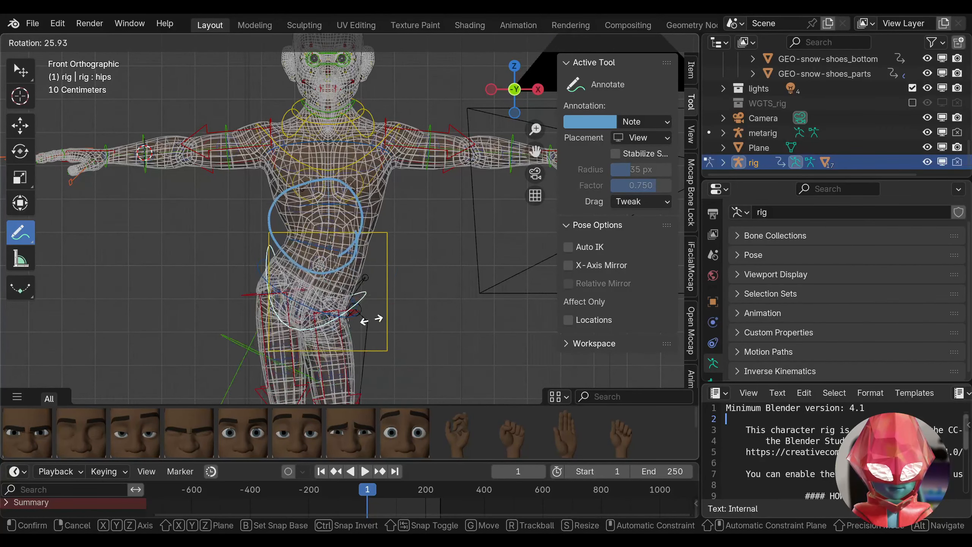
{"action": "middle_click_drag", "start_coordinate": [415, 304], "coordinate": [475, 291], "text": "alt"}
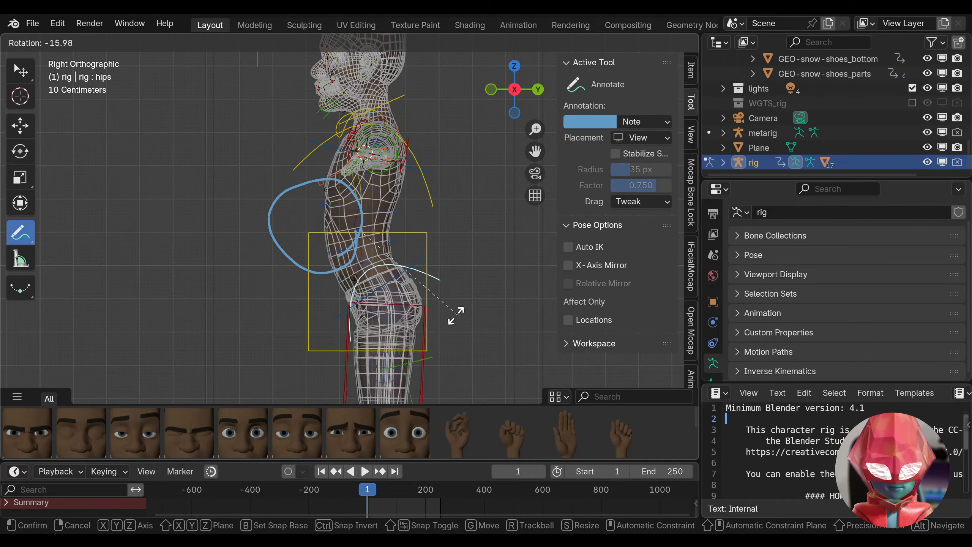
{"action": "key", "text": "Escape"}
{"action": "key", "text": "KP_1"}
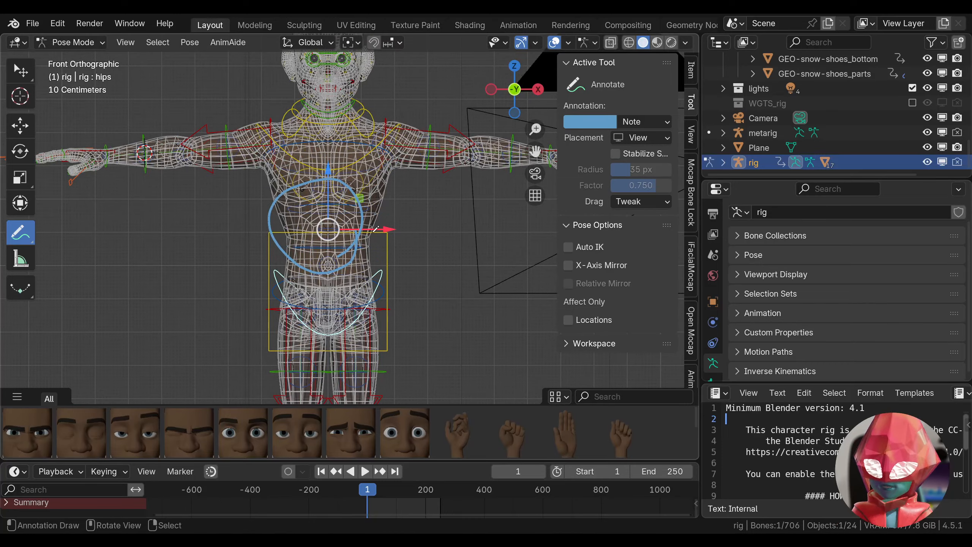
Select the left shoulder control and try rotating it to see how the chest and shoulder deform.
{"action": "middle_click_drag", "start_coordinate": [375, 229], "coordinate": [361, 178]}
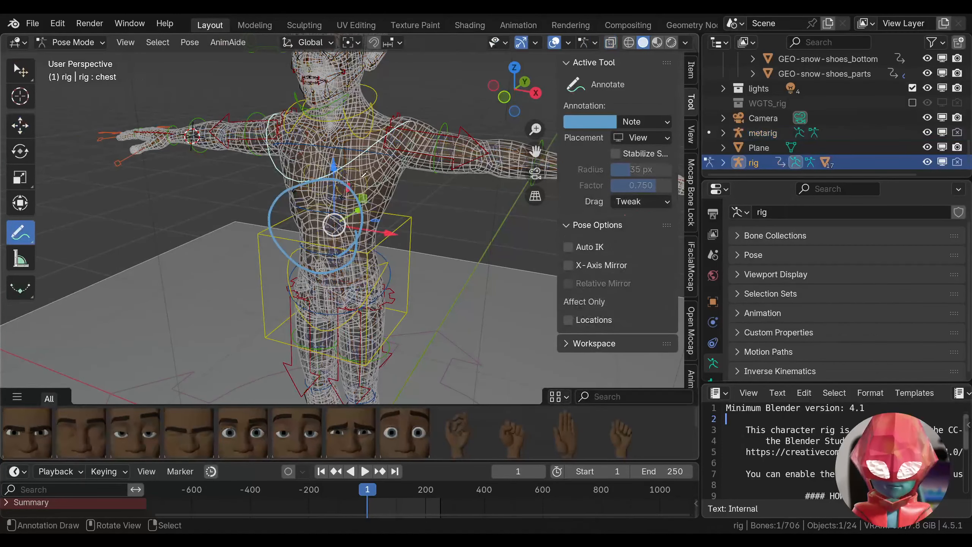
{"action": "right_click", "coordinate": [383, 180]}
{"action": "middle_click_drag", "start_coordinate": [382, 180], "coordinate": [386, 183]}
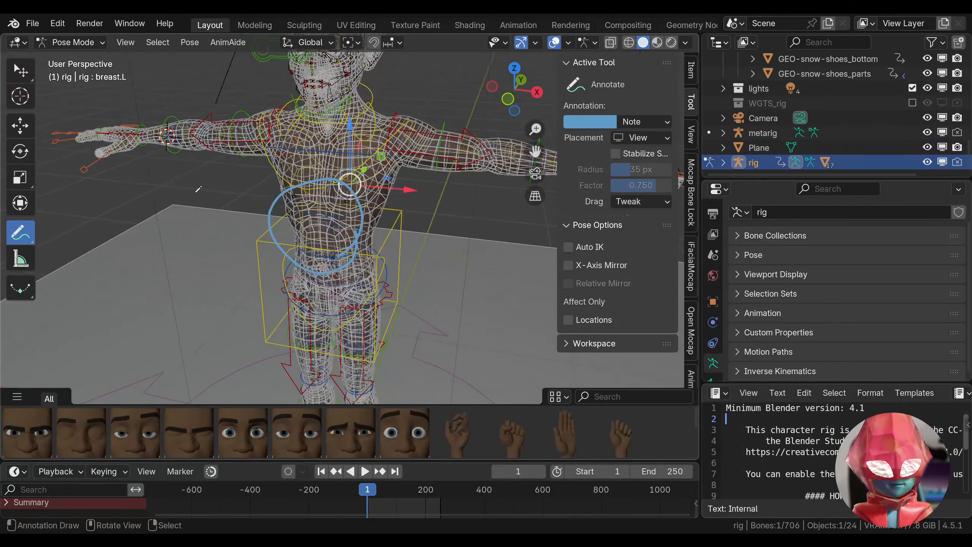
{"action": "middle_click_drag", "start_coordinate": [198, 188], "coordinate": [377, 129]}
{"action": "right_click", "coordinate": [345, 171]}
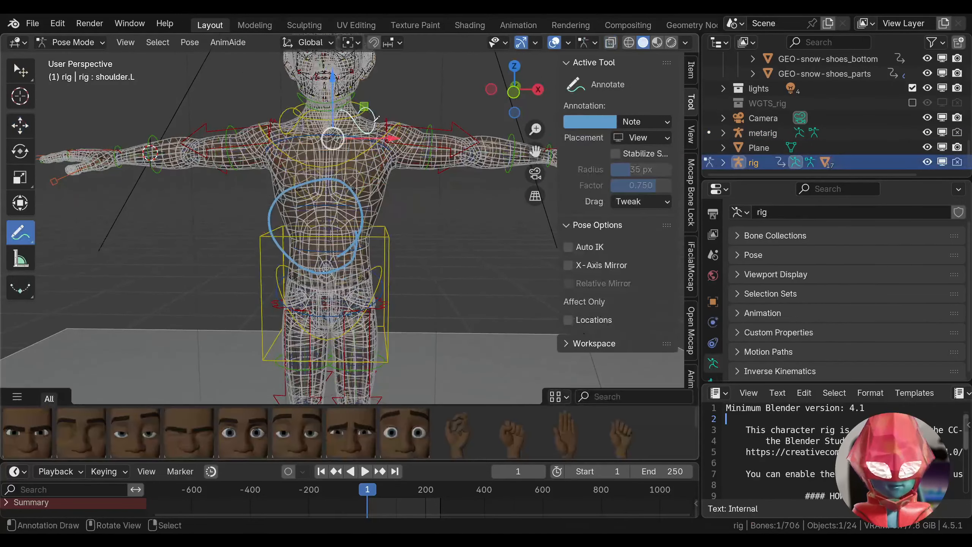
{"action": "middle_click_drag", "start_coordinate": [344, 170], "coordinate": [343, 180]}
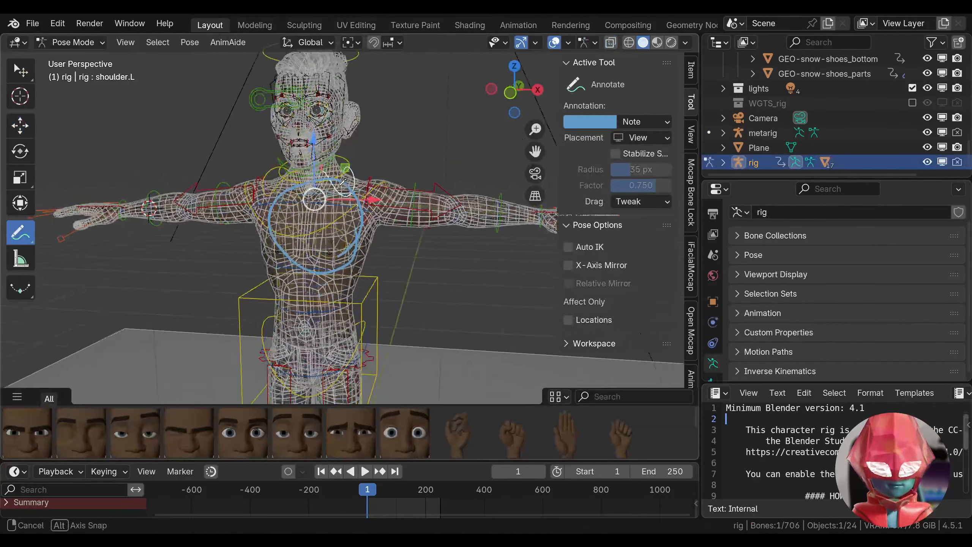
{"action": "key", "text": "r"}
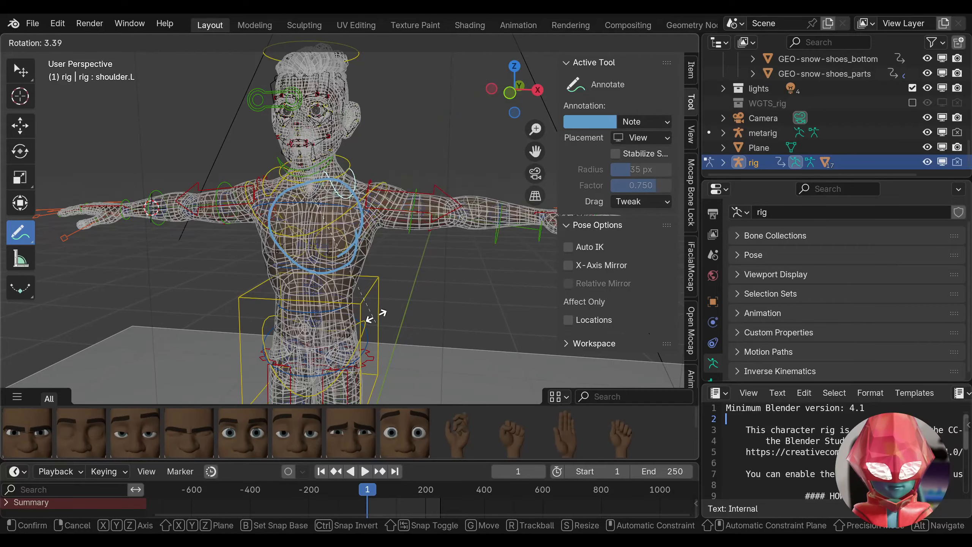
{"action": "right_click", "coordinate": [394, 243]}
{"action": "middle_click_drag", "start_coordinate": [392, 248], "coordinate": [392, 237]}
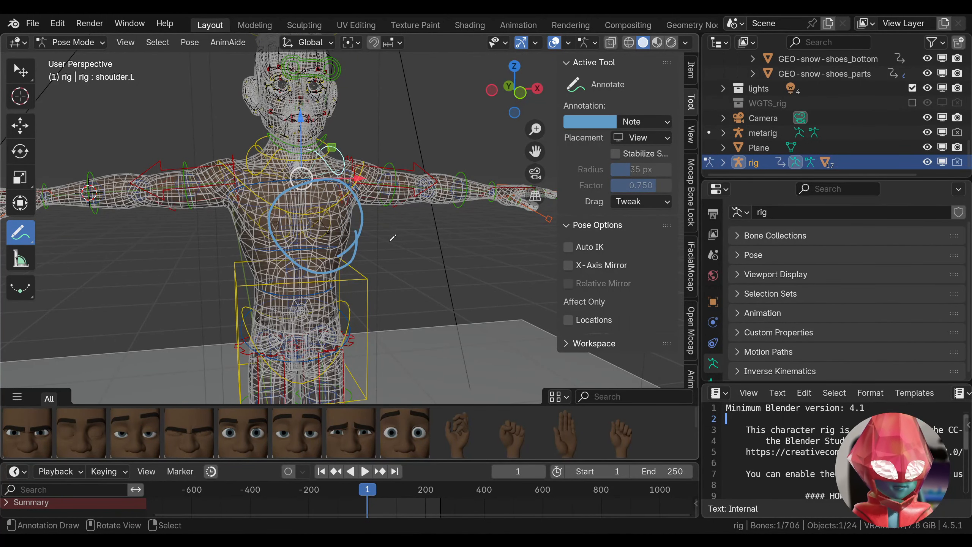
{"action": "mouse_move", "coordinate": [392, 238]}
{"action": "middle_mouse_down"}
{"action": "mouse_move", "coordinate": [406, 243]}
{"action": "mouse_move", "coordinate": [436, 197]}
{"action": "middle_mouse_up"}
{"action": "key", "text": "r"}
{"action": "right_click", "coordinate": [425, 249]}
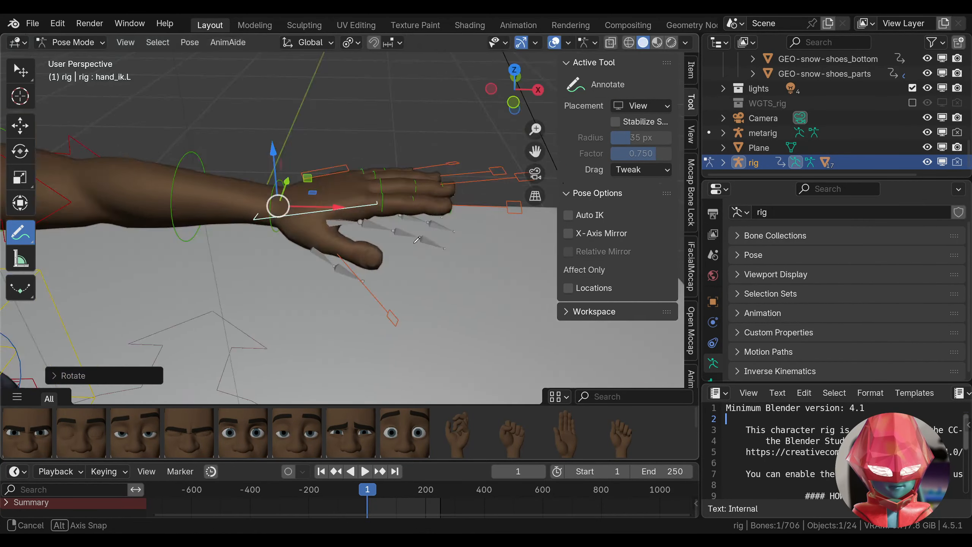
Try moving the hand_ik.L control inward in several positions to test how the left elbow bends.
{"action": "key", "text": "g"}
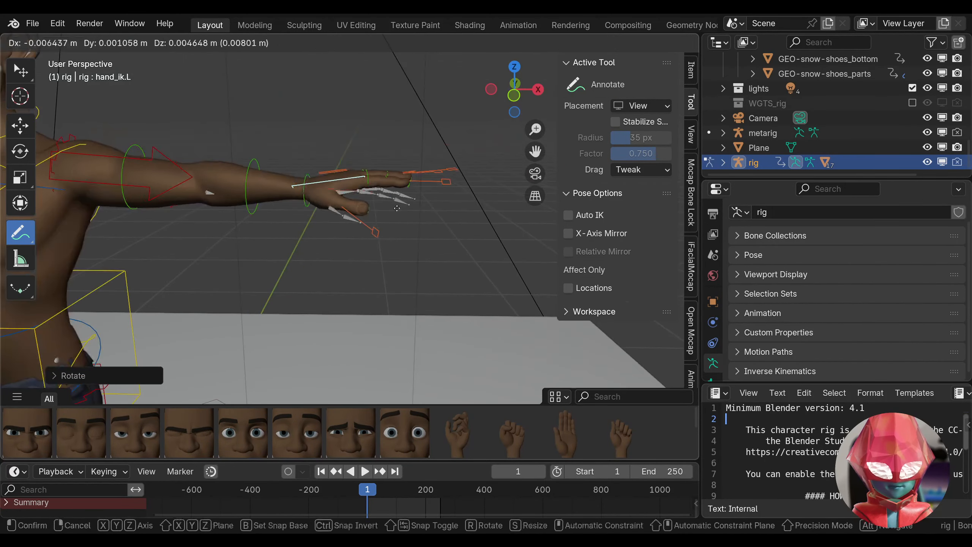
{"action": "left_click", "coordinate": [346, 168]}
{"action": "middle_click_drag", "start_coordinate": [345, 170], "coordinate": [355, 280]}
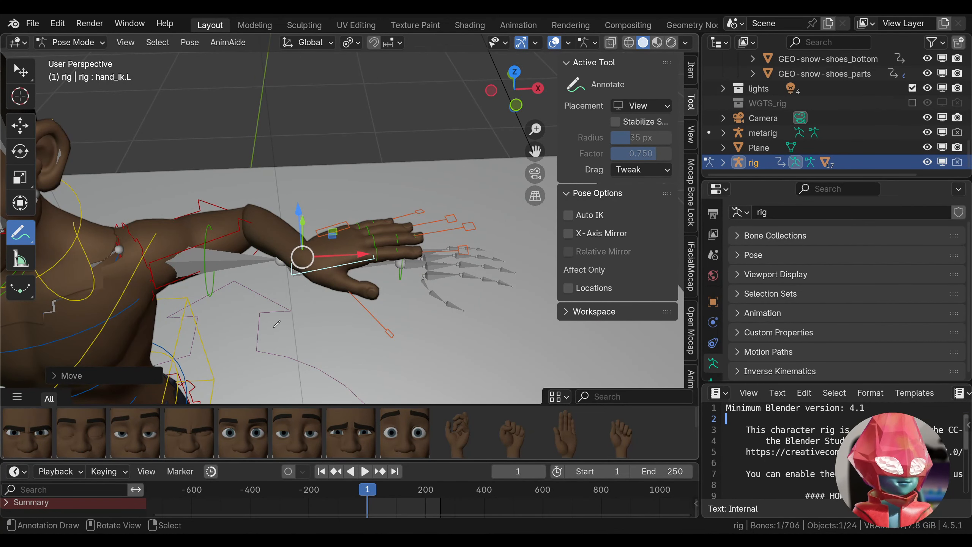
{"action": "middle_click_drag", "start_coordinate": [290, 322], "coordinate": [334, 336]}
{"action": "key", "text": "g"}
{"action": "left_click", "coordinate": [333, 268]}
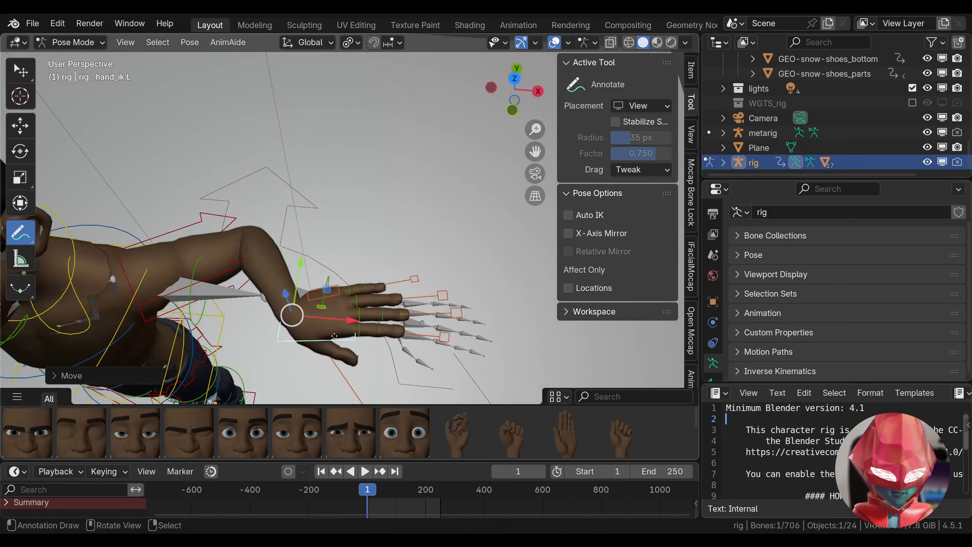
{"action": "key", "text": "g"}
{"action": "left_click", "coordinate": [257, 288]}
Re-enter Pose Mode on the rig, select the four left finger master controls, and scale them down to curl the fingers.
{"action": "middle_click_drag", "start_coordinate": [257, 288], "coordinate": [382, 260]}
{"action": "key", "text": "ctrl+Tab"}
{"action": "left_click", "coordinate": [428, 261]}
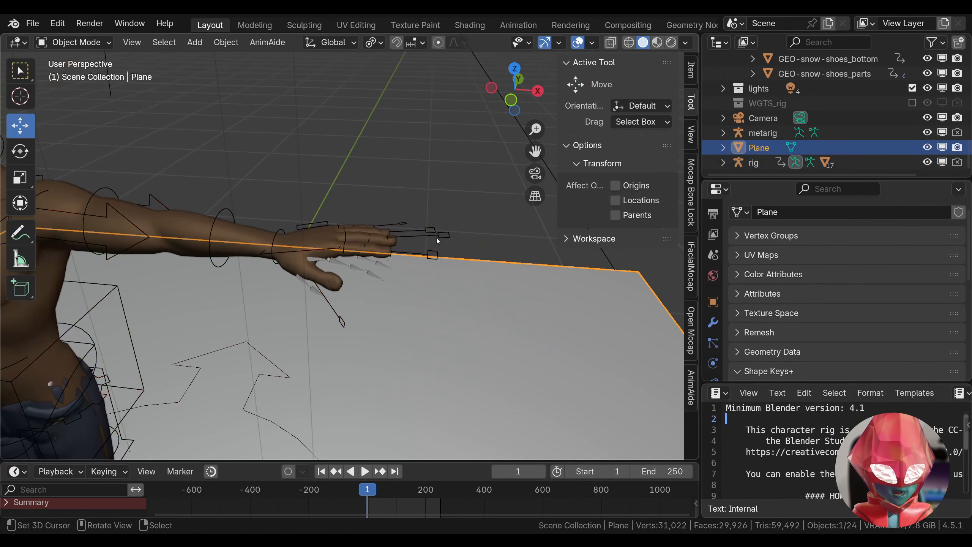
{"action": "left_click", "coordinate": [437, 239]}
{"action": "key", "text": "ctrl+Tab"}
{"action": "left_click", "coordinate": [430, 229]}
{"action": "middle_click_drag", "start_coordinate": [430, 230], "coordinate": [436, 245]}
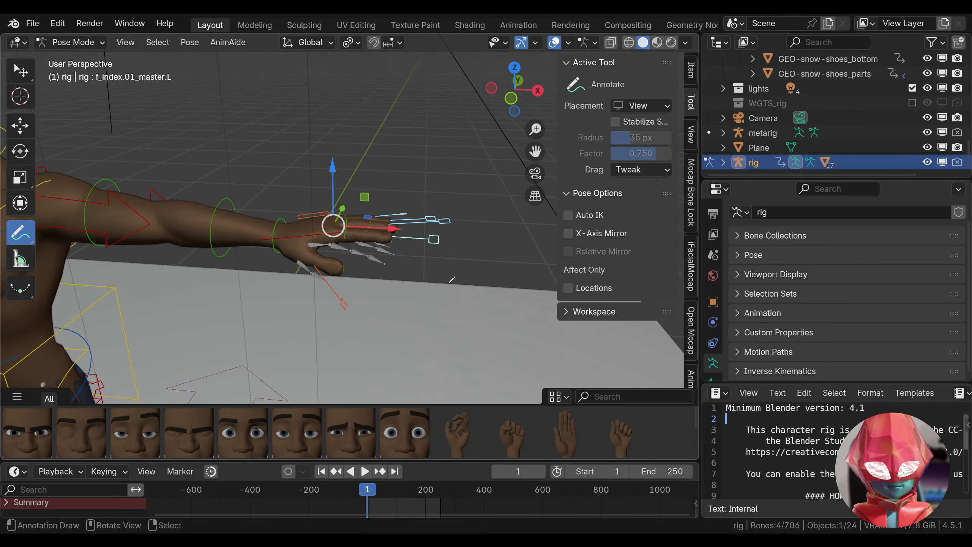
{"action": "key", "text": "s"}
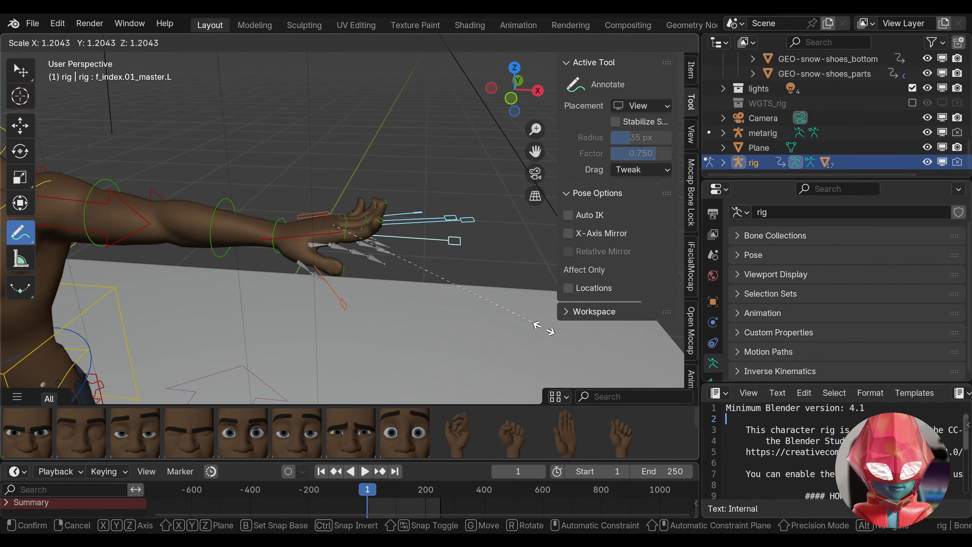
{"action": "left_click", "coordinate": [473, 283]}
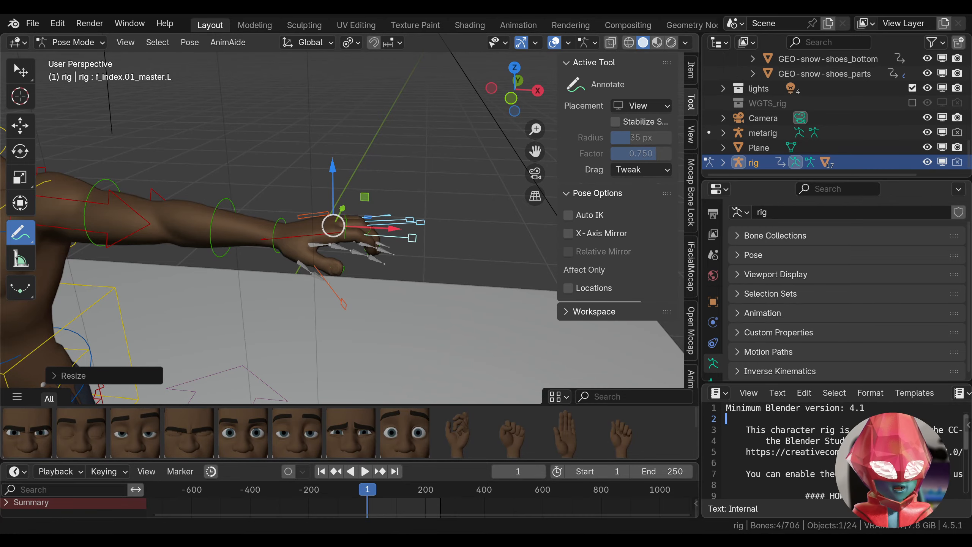
Bring the rig back into Pose Mode and select the hand_ik.L control.
{"action": "key", "text": "ctrl+z"}
{"action": "key", "text": "ctrl+z"}
{"action": "key", "text": "ctrl+z"}
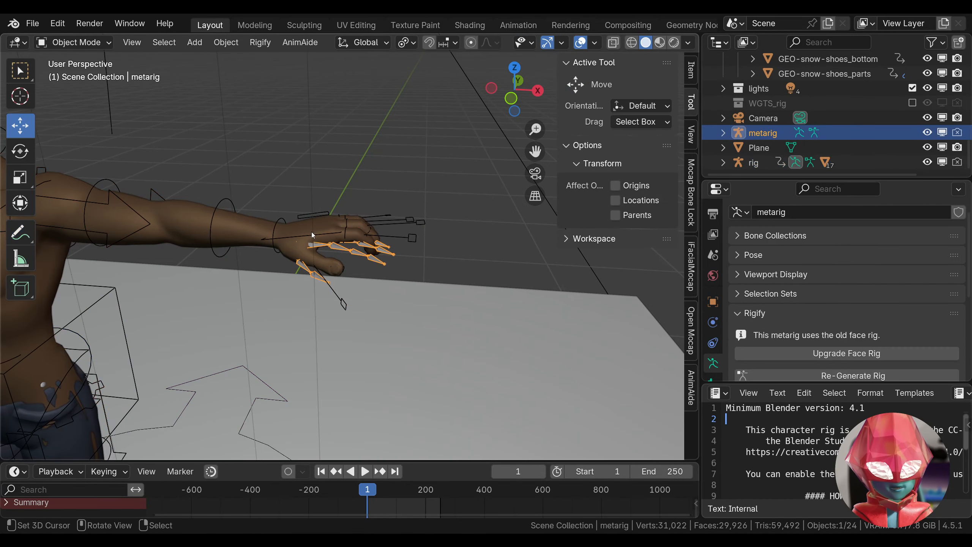
{"action": "key", "text": "ctrl+shift+z"}
{"action": "key", "text": "ctrl+shift+z"}
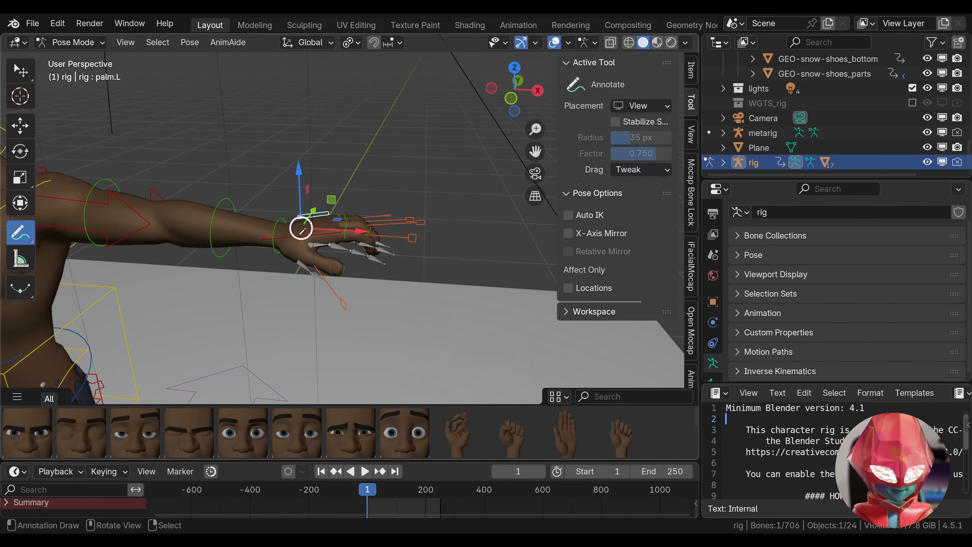
{"action": "key", "text": "ctrl+shift+z"}
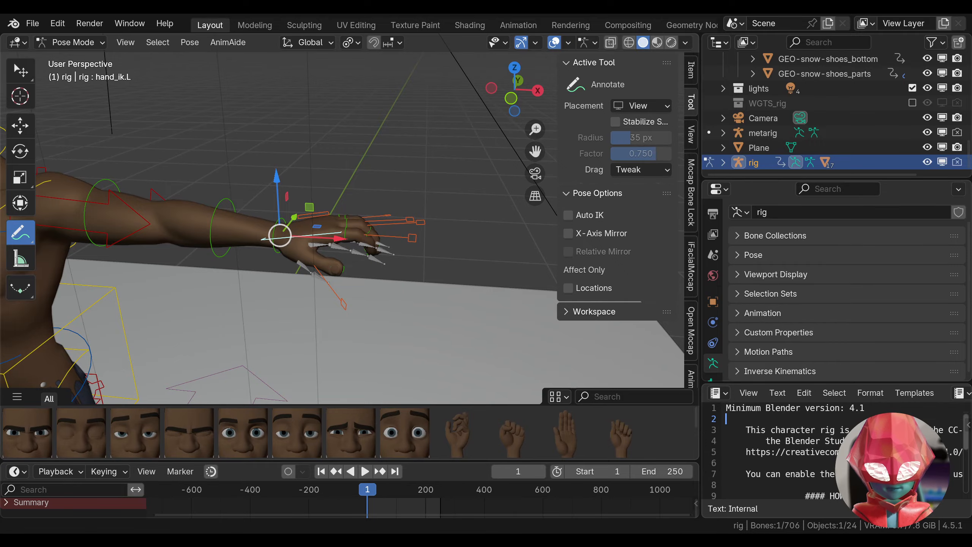